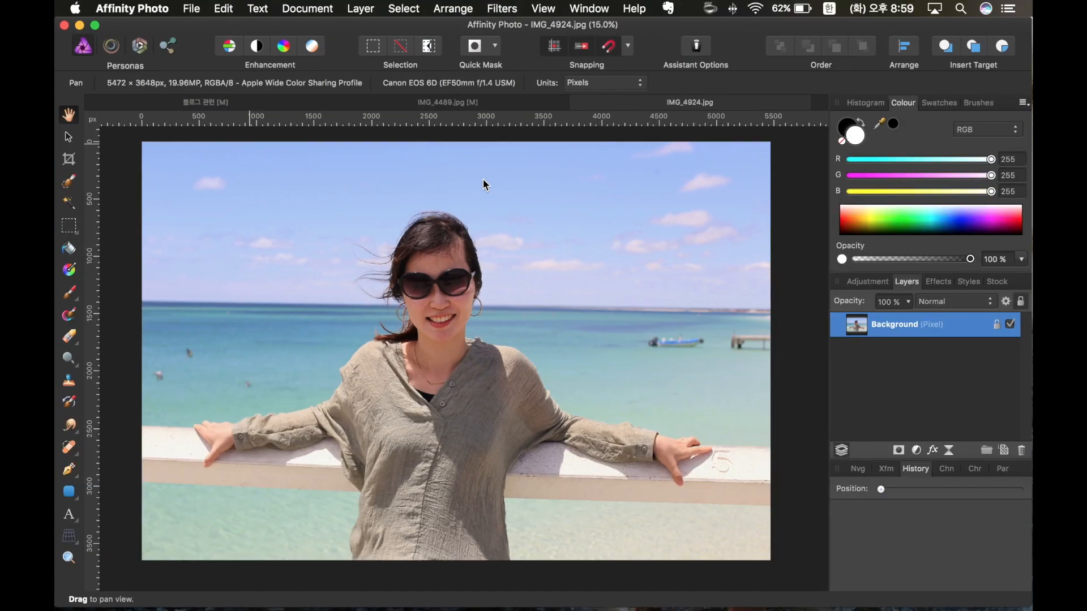
Develop the beach photo with exposure 0.189, blackpoint 1% and brightness 2%
click(138, 45)
drag(906, 377, 913, 437)
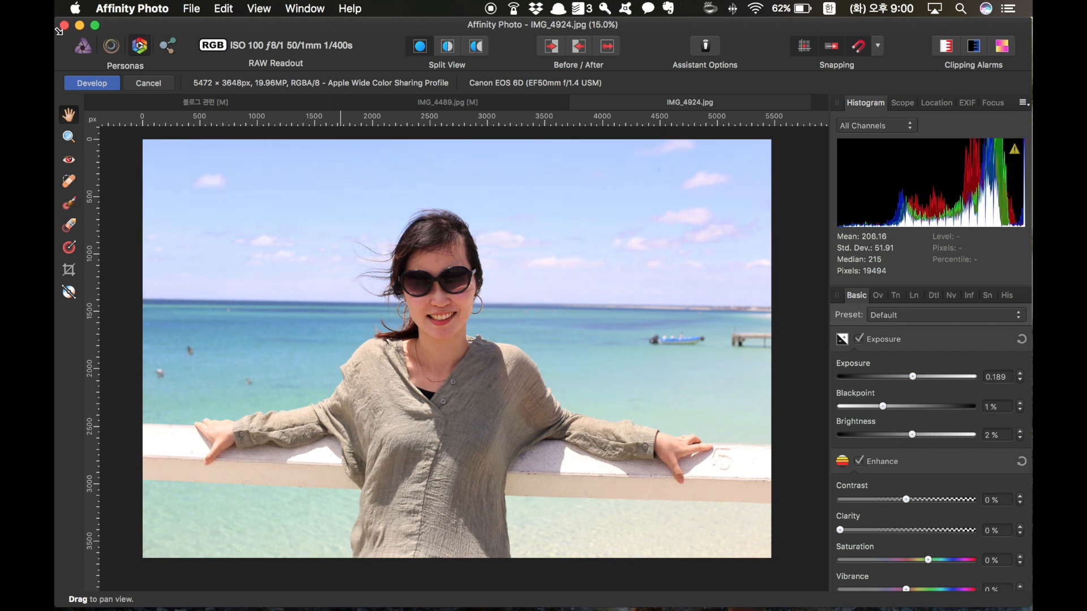
click(110, 86)
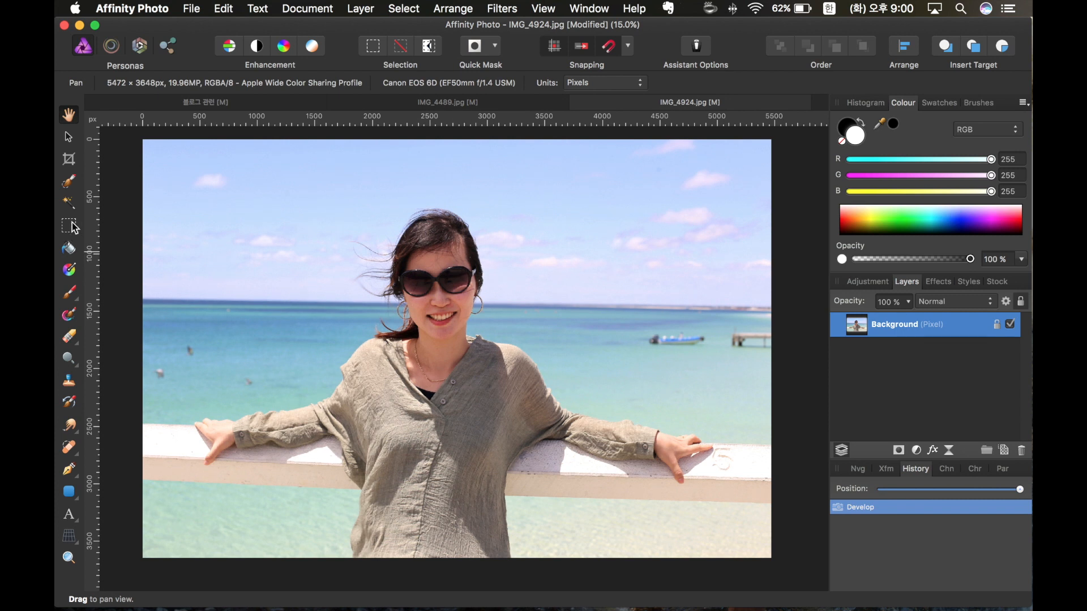
Select the woman's face, neck and upper shirt with the Selection Brush, snapping to edges at 64 px width
click(69, 181)
mouse_move(434, 250)
mouse_down()
mouse_move(416, 282)
mouse_move(430, 335)
mouse_move(452, 284)
mouse_move(450, 327)
mouse_move(442, 354)
mouse_move(400, 365)
mouse_up()
mouse_move(357, 402)
mouse_down()
mouse_move(391, 453)
mouse_move(397, 501)
mouse_up()
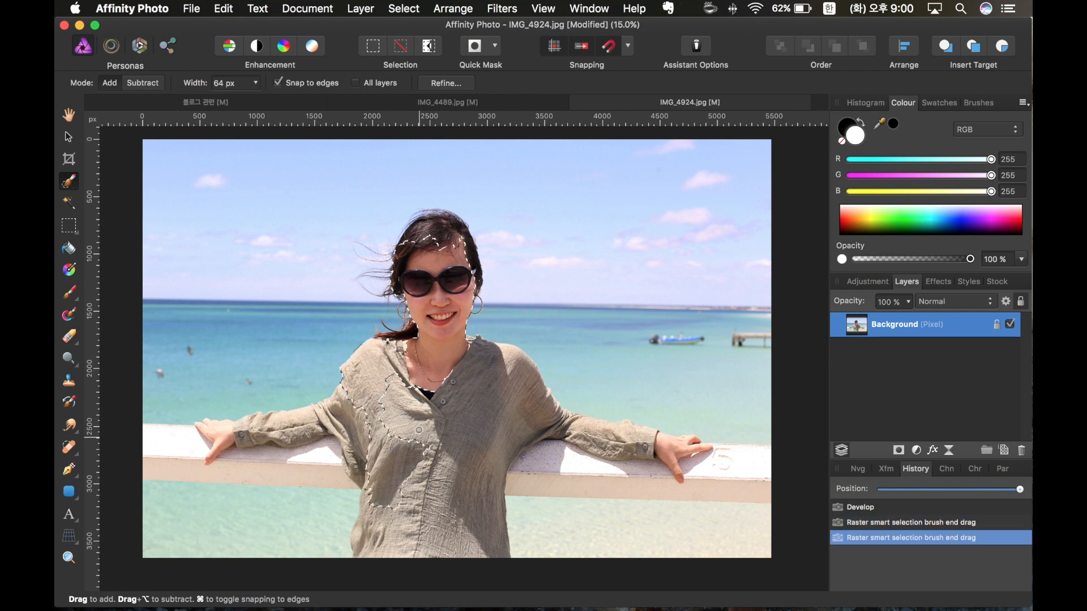
mouse_move(408, 433)
mouse_down()
mouse_move(420, 395)
mouse_move(466, 388)
mouse_move(443, 475)
mouse_move(419, 436)
mouse_move(408, 383)
mouse_up()
mouse_move(483, 378)
mouse_down()
mouse_move(496, 417)
mouse_move(476, 459)
mouse_move(496, 416)
mouse_move(522, 396)
mouse_move(506, 425)
mouse_up()
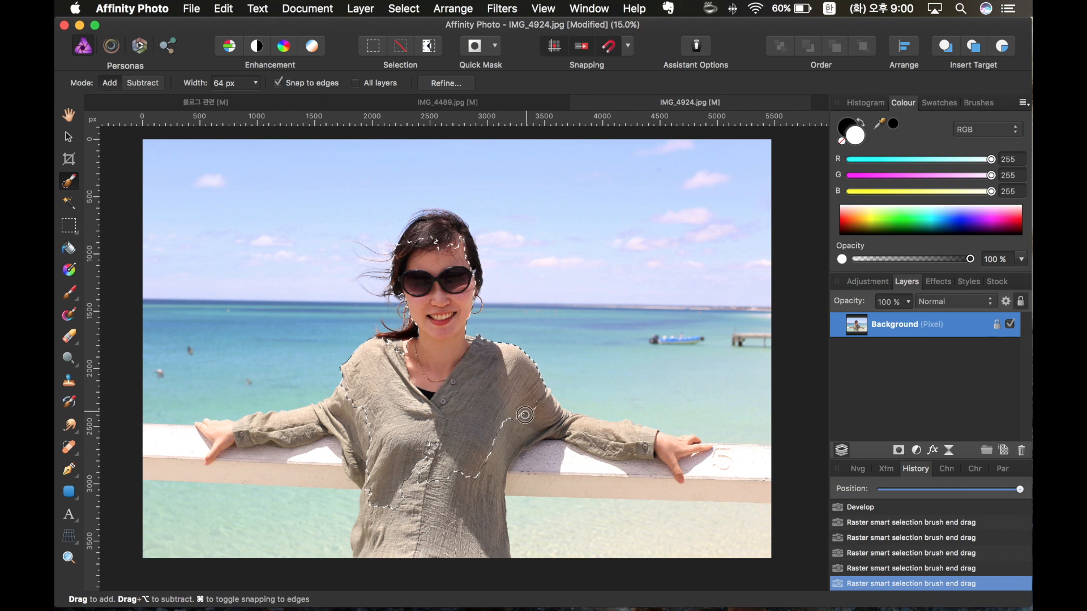
Extend the brush selection over both arms and hands, the rest of the shirt and the hair on top of the head
mouse_move(607, 433)
mouse_down()
mouse_move(670, 447)
mouse_move(645, 449)
mouse_up()
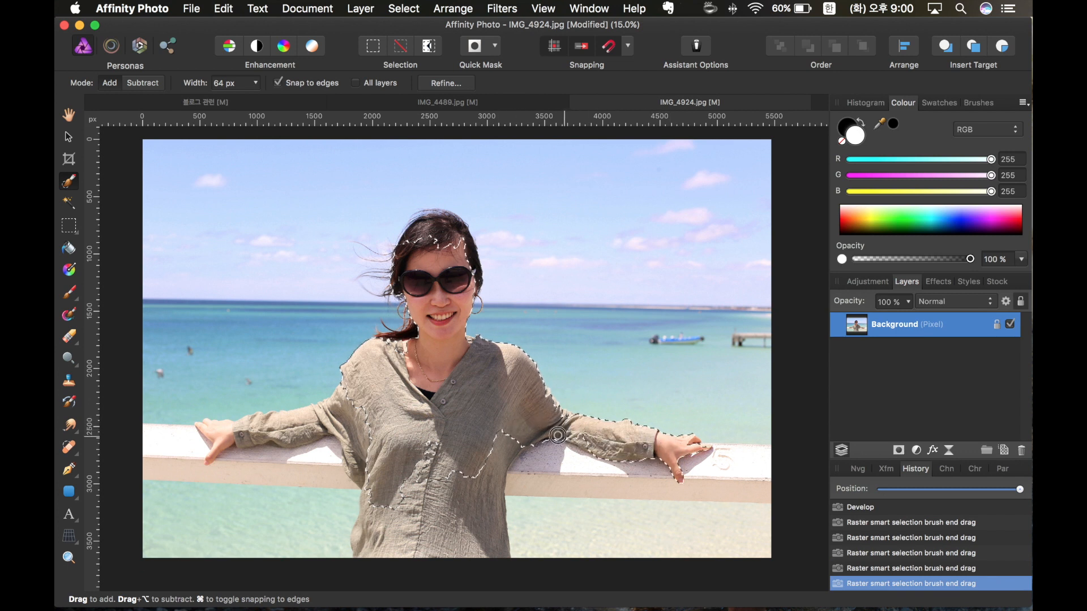
mouse_move(500, 444)
mouse_down()
mouse_move(463, 537)
mouse_move(432, 540)
mouse_move(398, 503)
mouse_move(361, 541)
mouse_up()
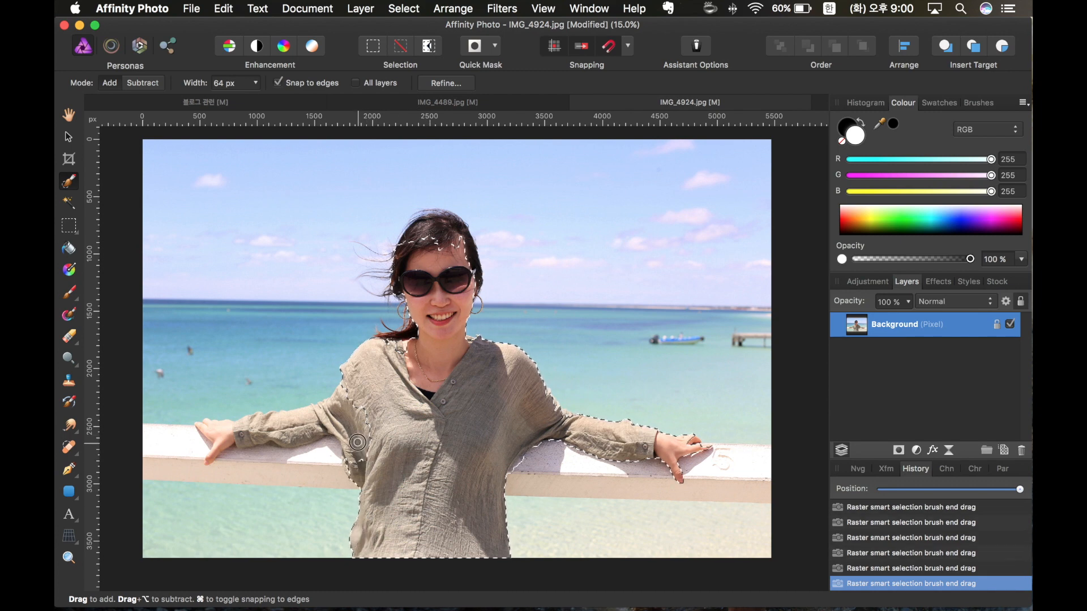
mouse_move(313, 419)
mouse_down()
mouse_move(224, 429)
mouse_move(210, 452)
mouse_move(356, 432)
mouse_up()
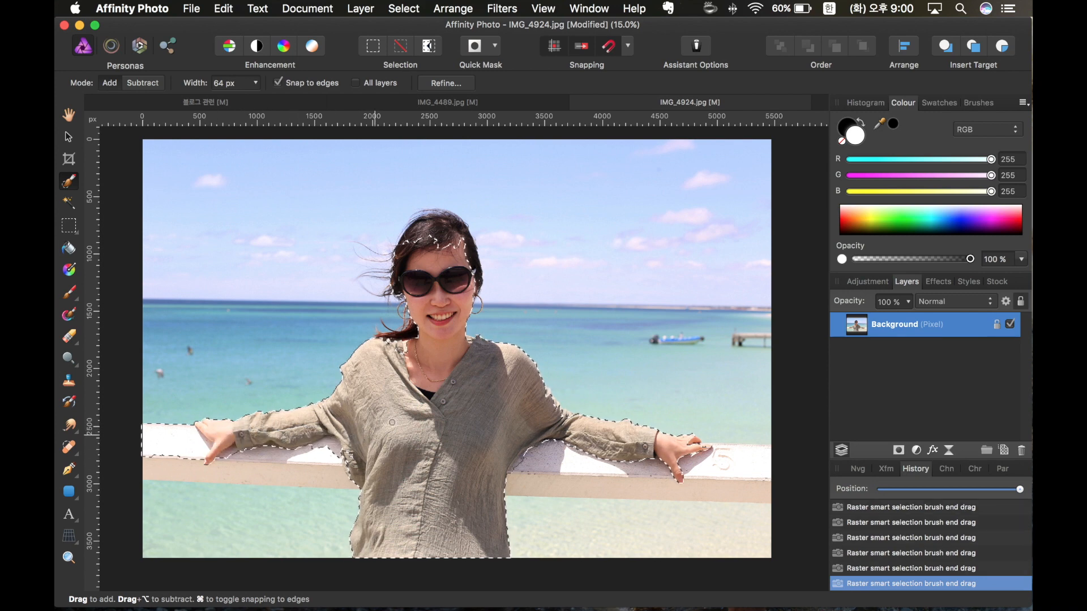
drag(439, 227, 451, 232)
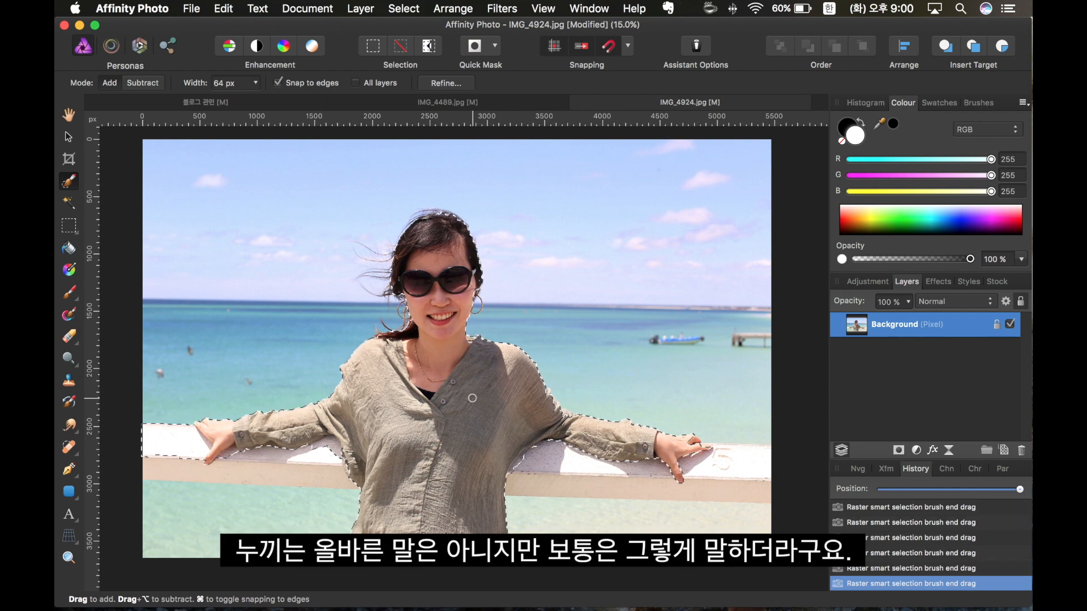
Subtract the white railing around the hand on the photo's left side from the selection, and add back the shirt edge under that arm
scroll(472, 398, down, 3)
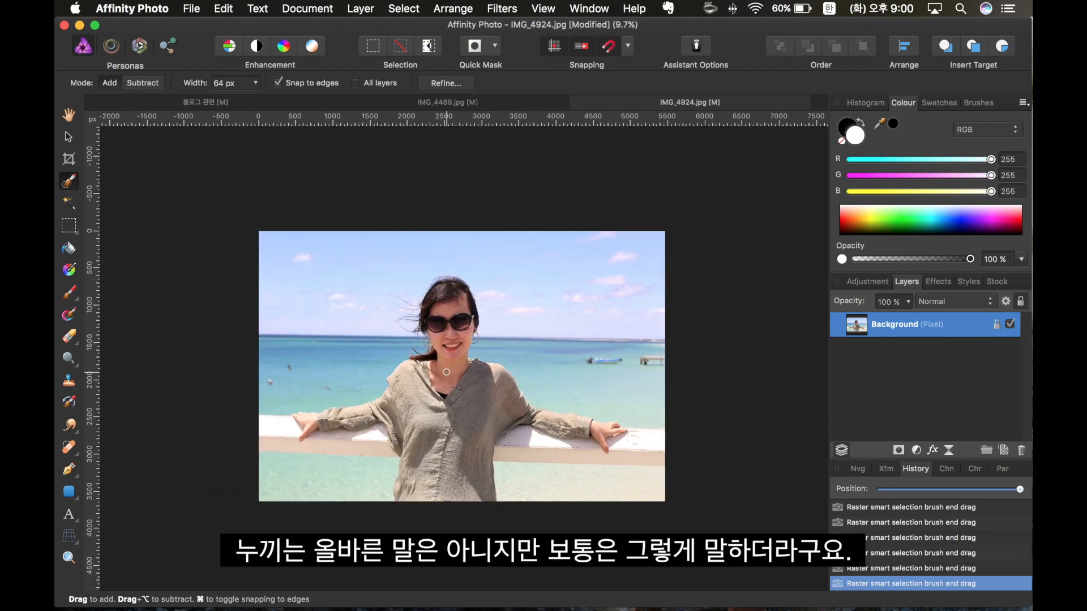
scroll(446, 372, up, 5)
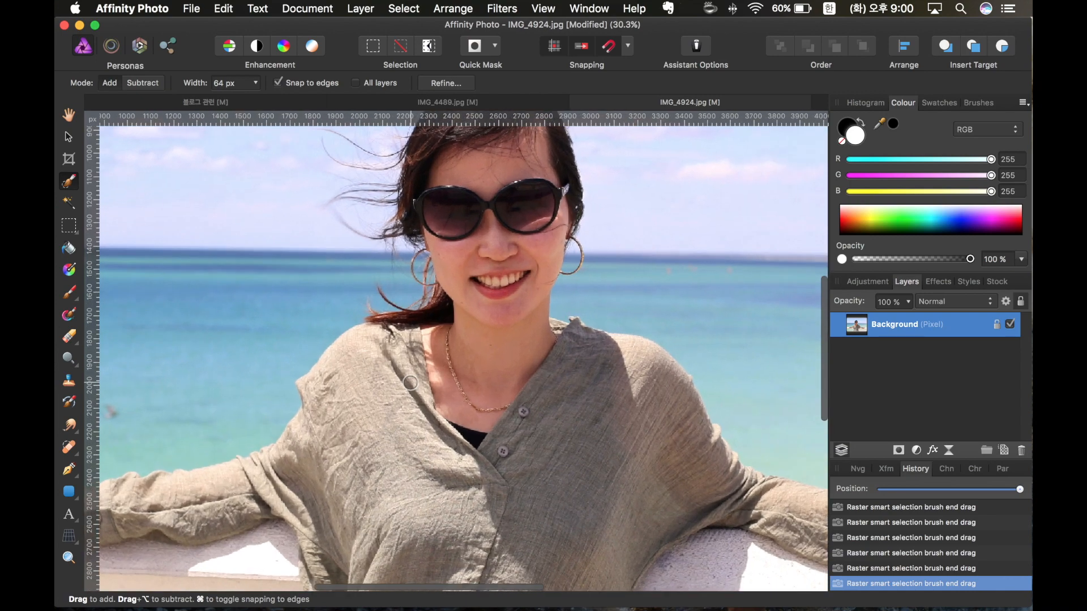
scroll(410, 383, left, 7)
scroll(410, 383, down, 5)
click(129, 83)
drag(342, 269, 355, 288)
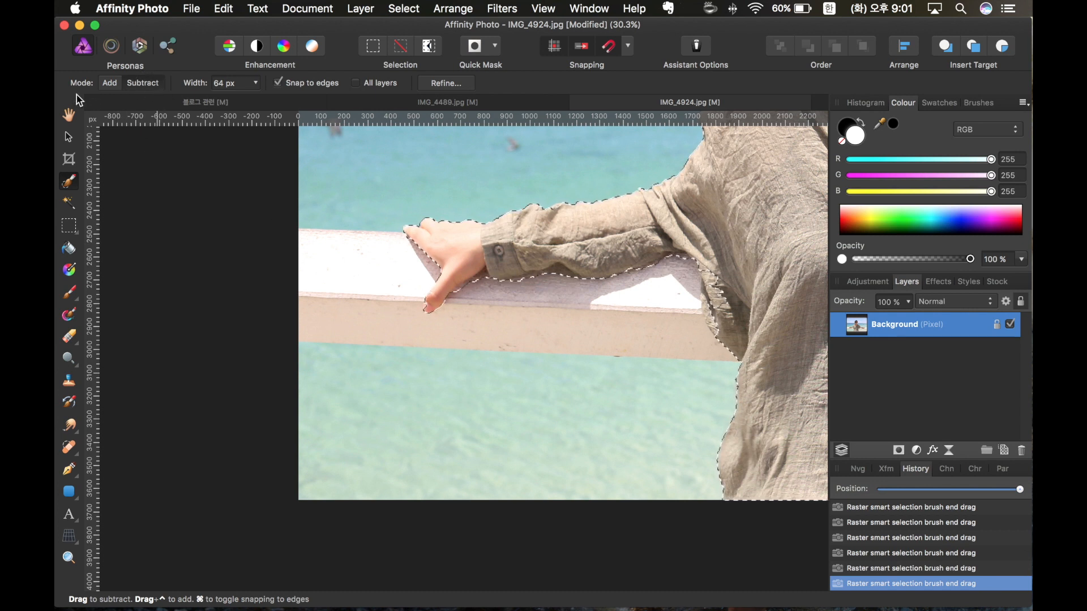
click(108, 83)
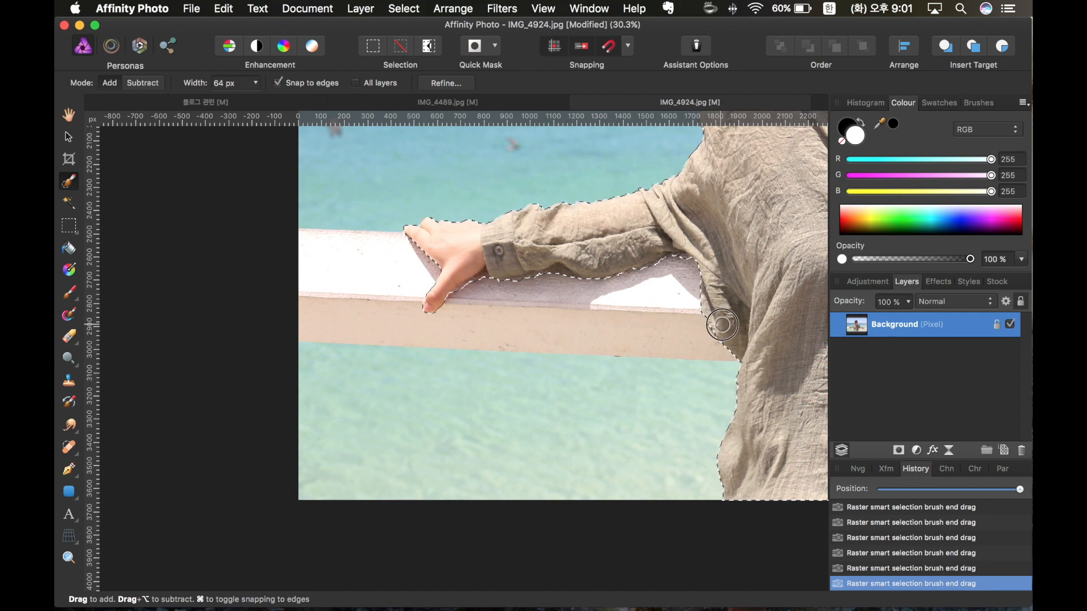
Subtract the stray railing area beside the shirt, beneath the arm on the photo's right side, from the selection
scroll(735, 312, right, 10)
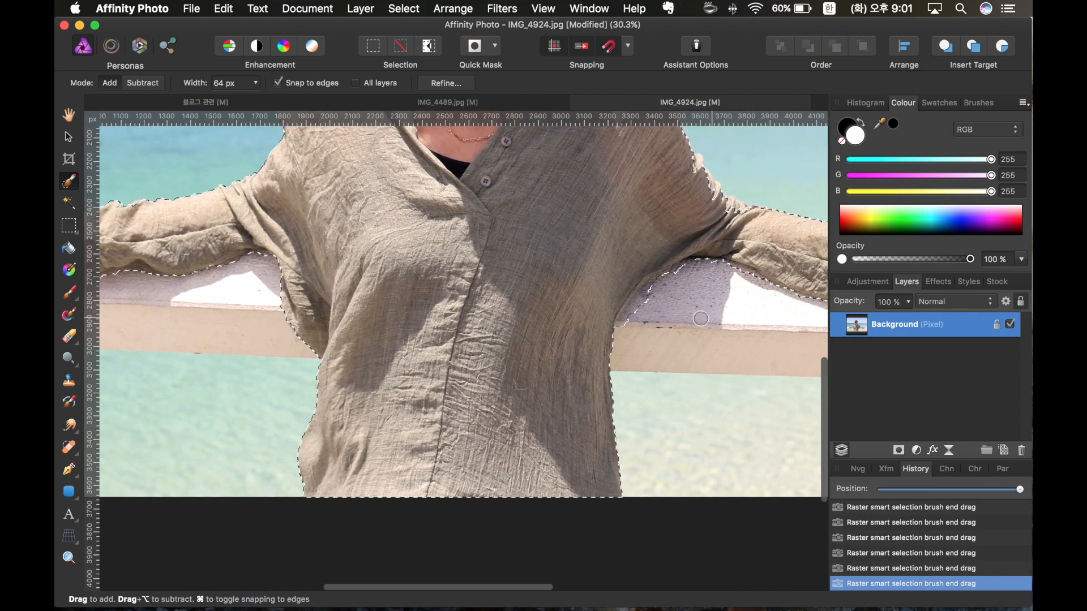
click(141, 83)
drag(587, 319, 599, 300)
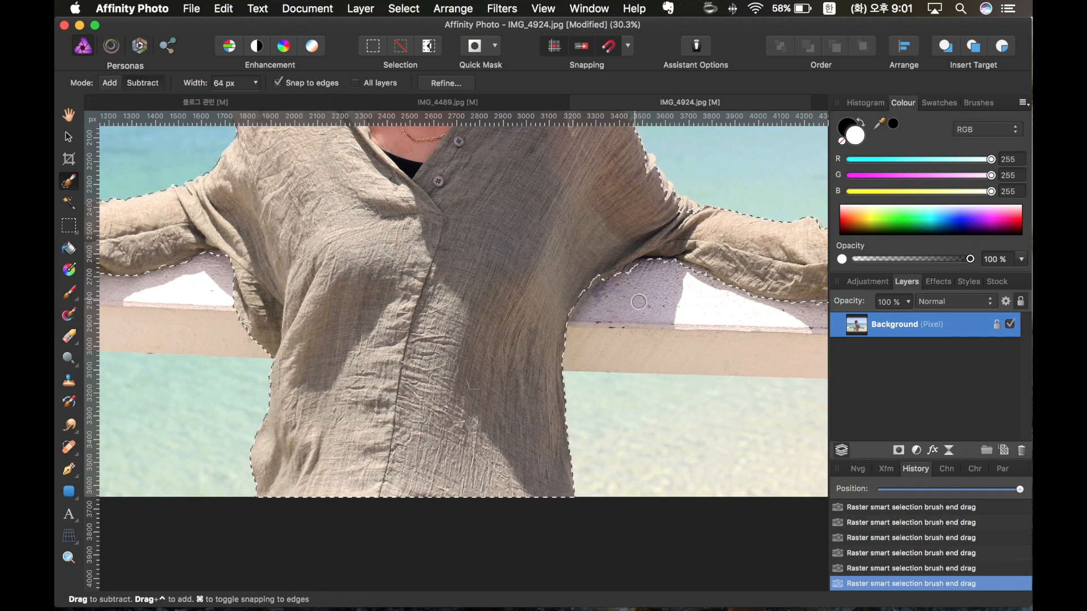
Add the outstretched finger of the hand on the photo's right side to the selection and trim the spill onto the railing
scroll(622, 294, right, 5)
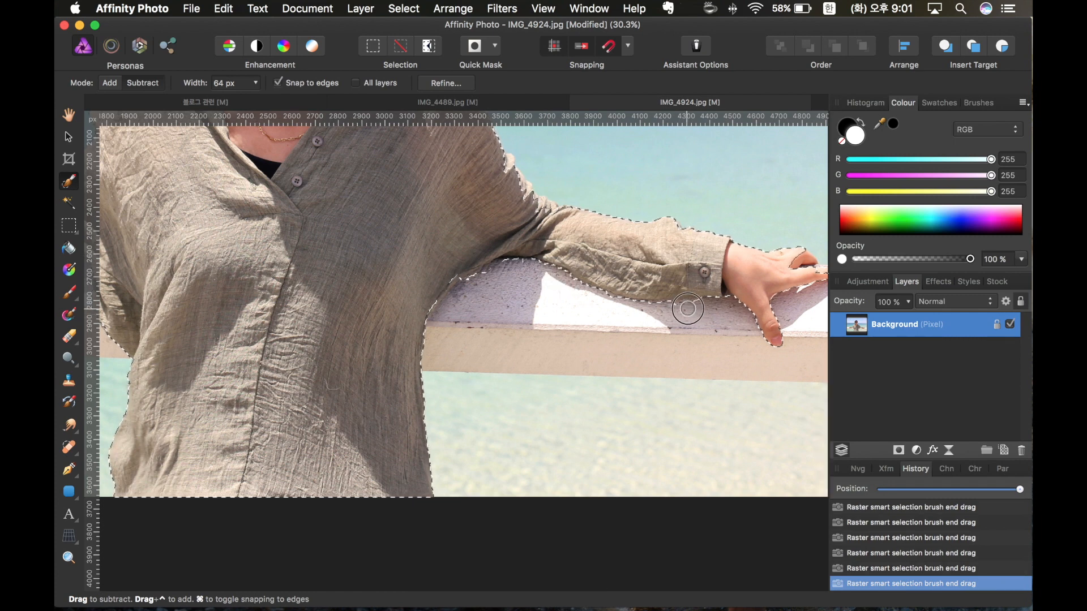
scroll(671, 314, right, 10)
scroll(662, 317, right, 3)
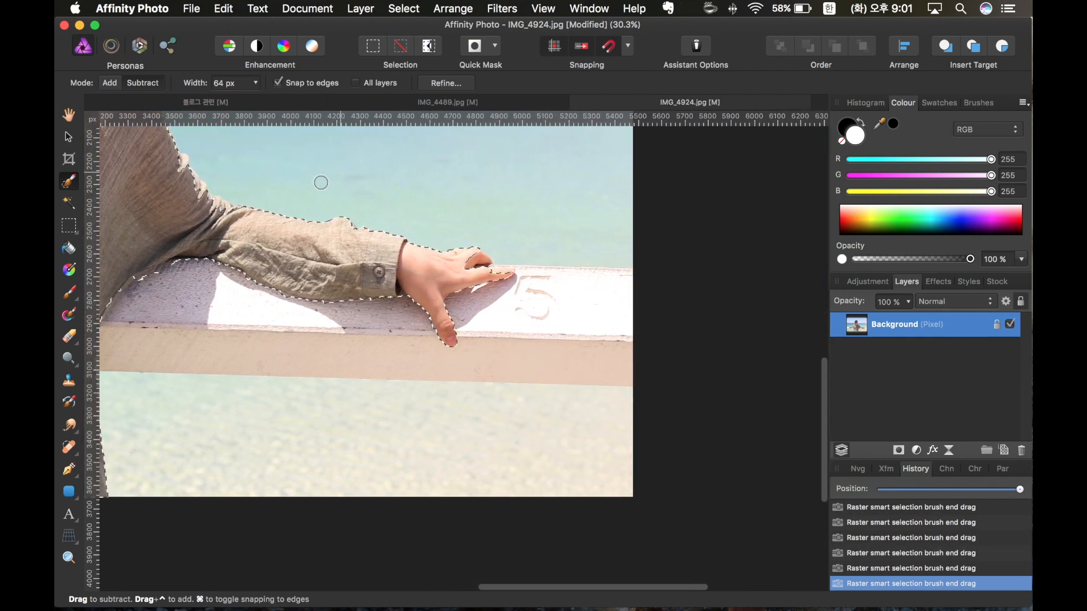
click(113, 84)
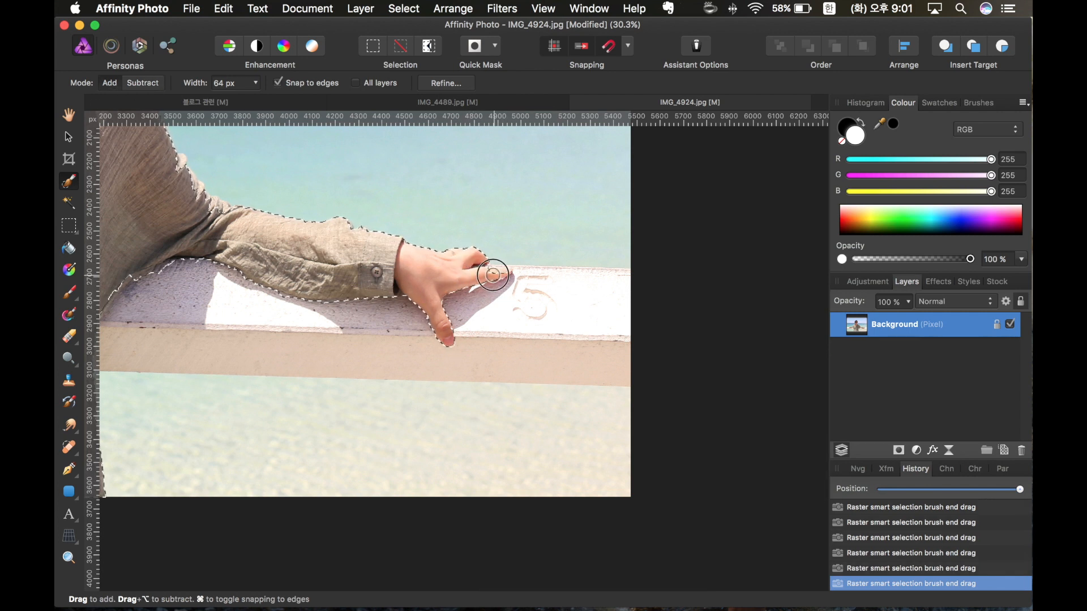
click(132, 83)
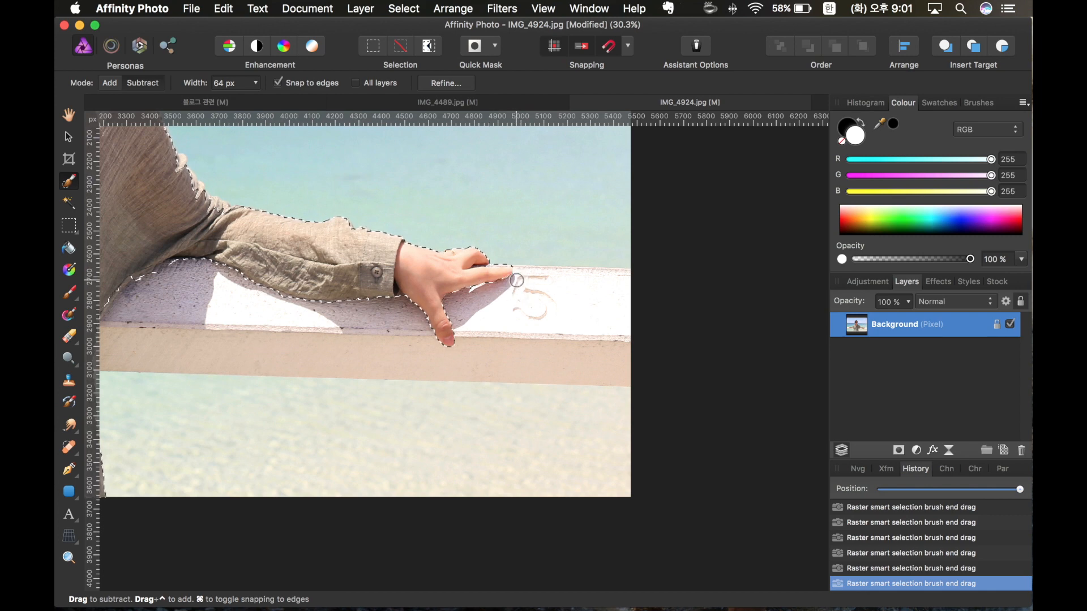
Add the missing sleeve edge near the elbow and the remaining hair around the face to the selection
scroll(247, 177, up, 5)
scroll(247, 177, left, 5)
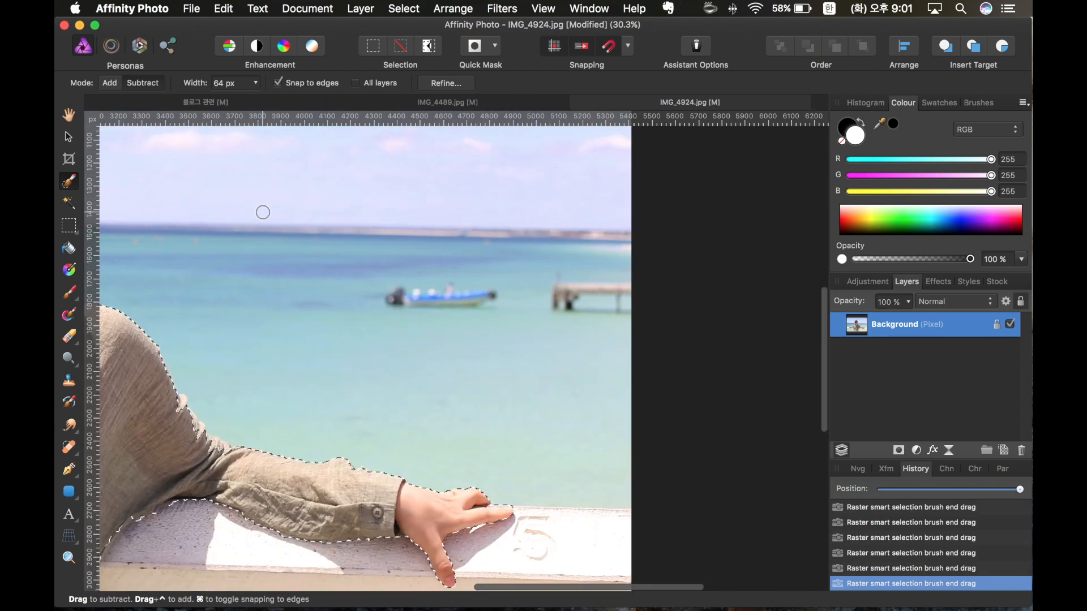
scroll(263, 215, down, 2)
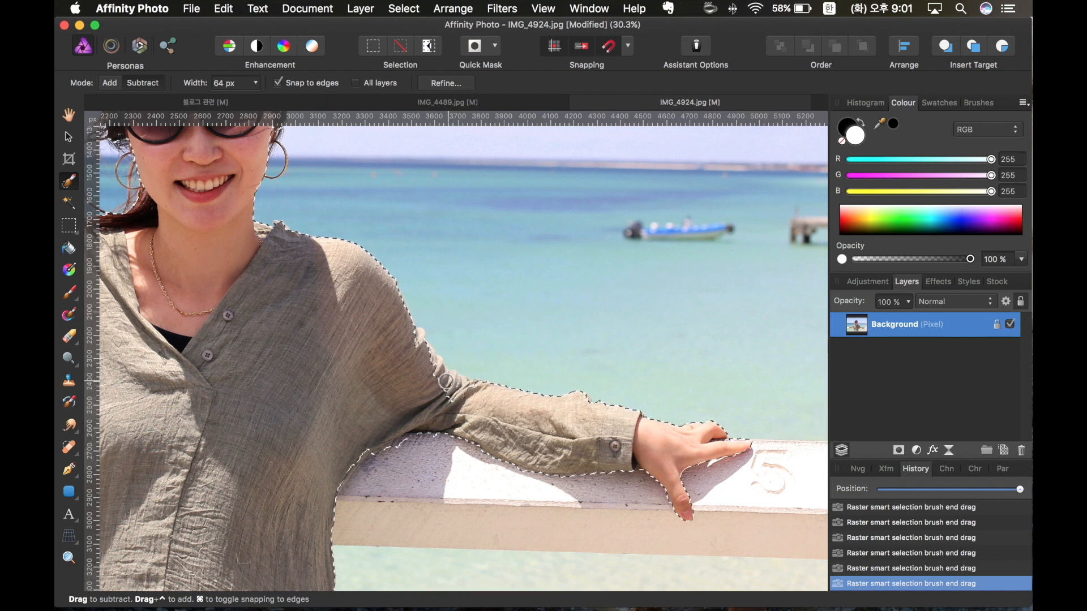
click(109, 83)
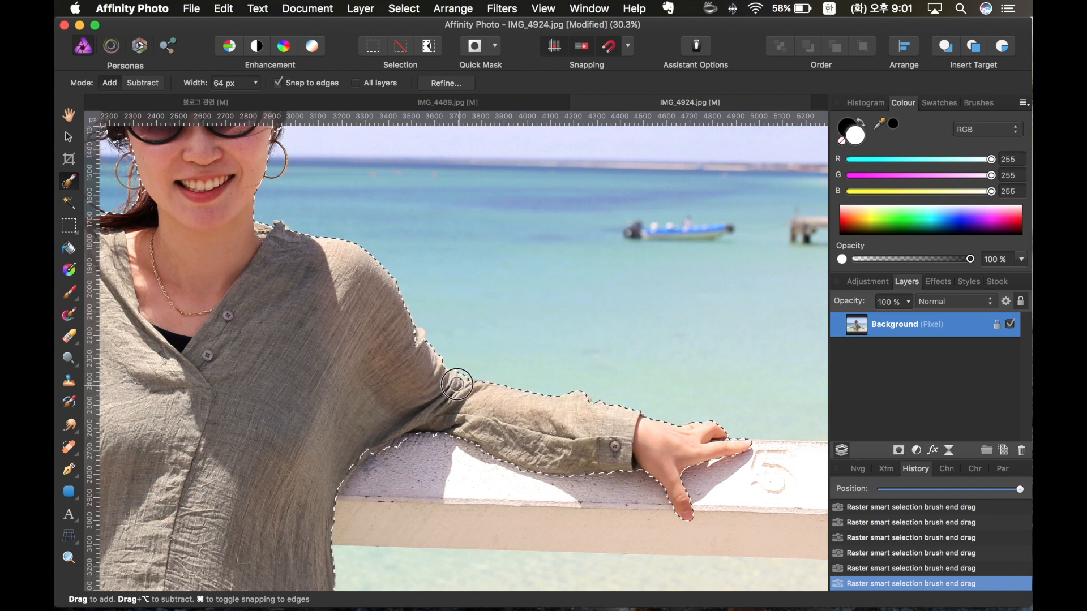
scroll(308, 347, up, 5)
scroll(308, 347, left, 3)
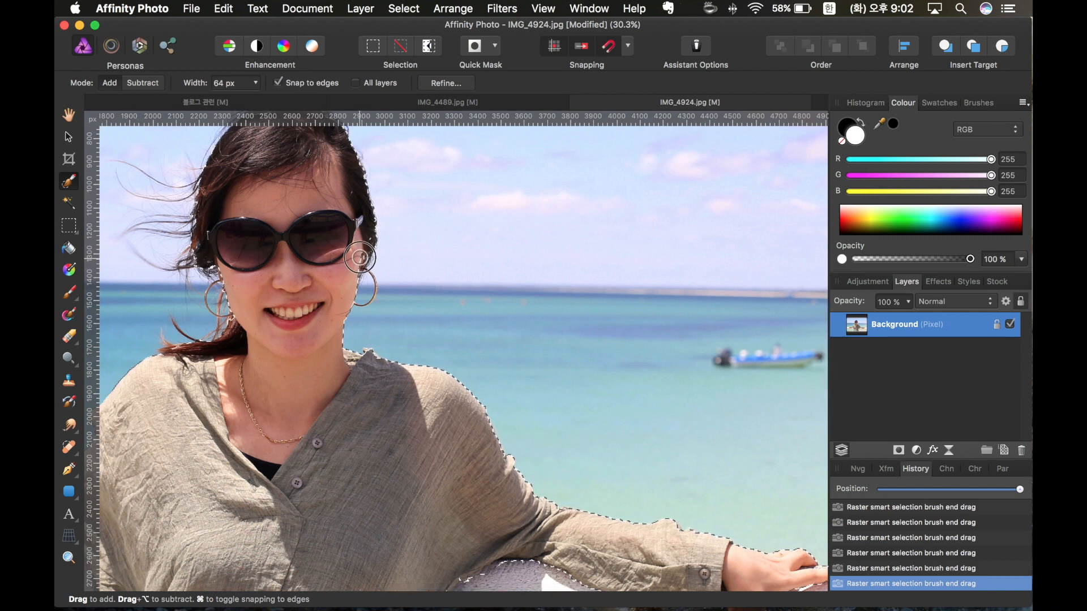
scroll(231, 220, up, 3)
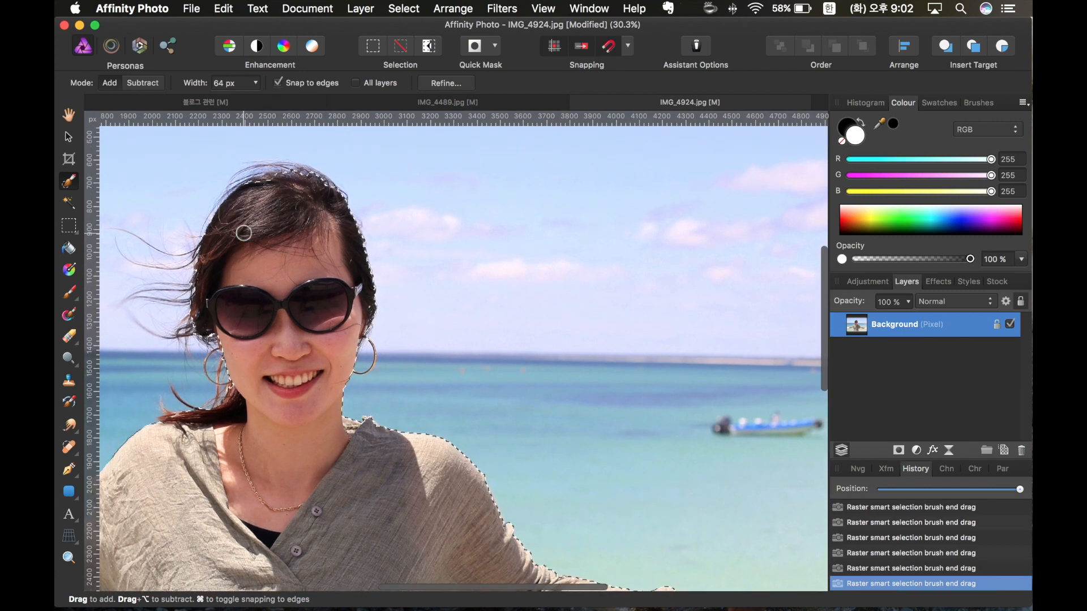
scroll(243, 230, left, 3)
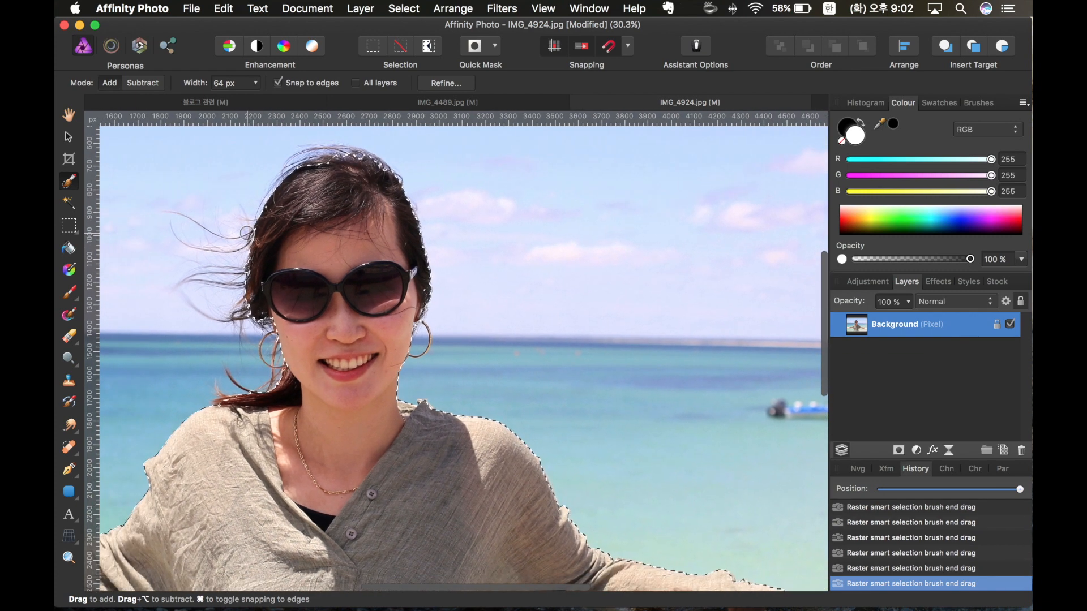
Start refining the selection with 10% border width, 0.6 px smooth and 0.4 px feather, and brush matte over the loose strand beside the neck
click(447, 84)
drag(570, 366, 586, 398)
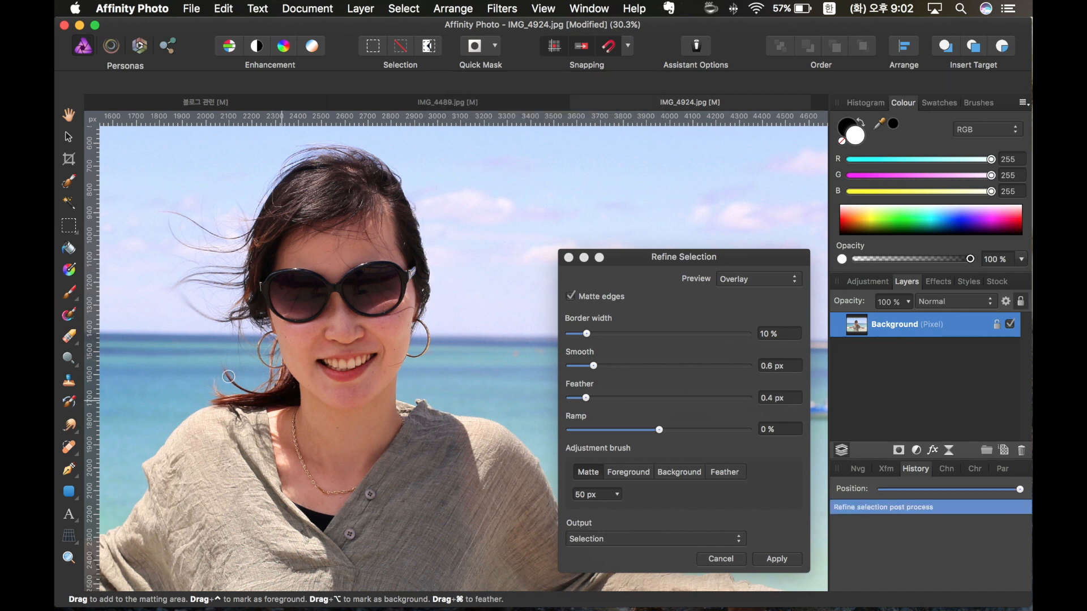
drag(228, 377, 225, 371)
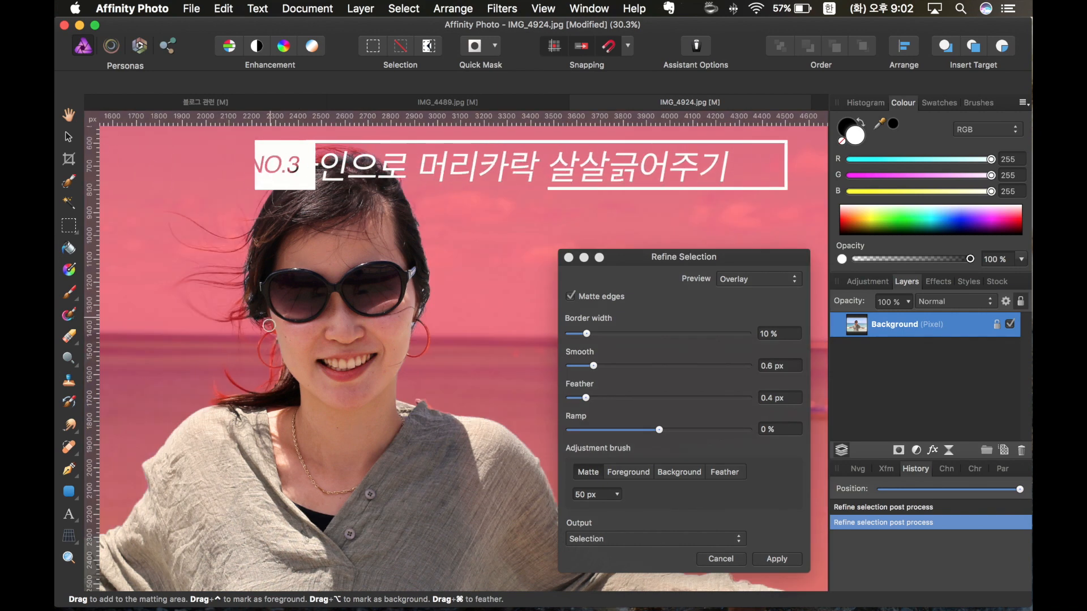
Enlarge the matte brush to 76 px, paint over the flyaway hair and the earrings, and apply the refinement as a selection
key(bracketright)
key(bracketright)
key(bracketright)
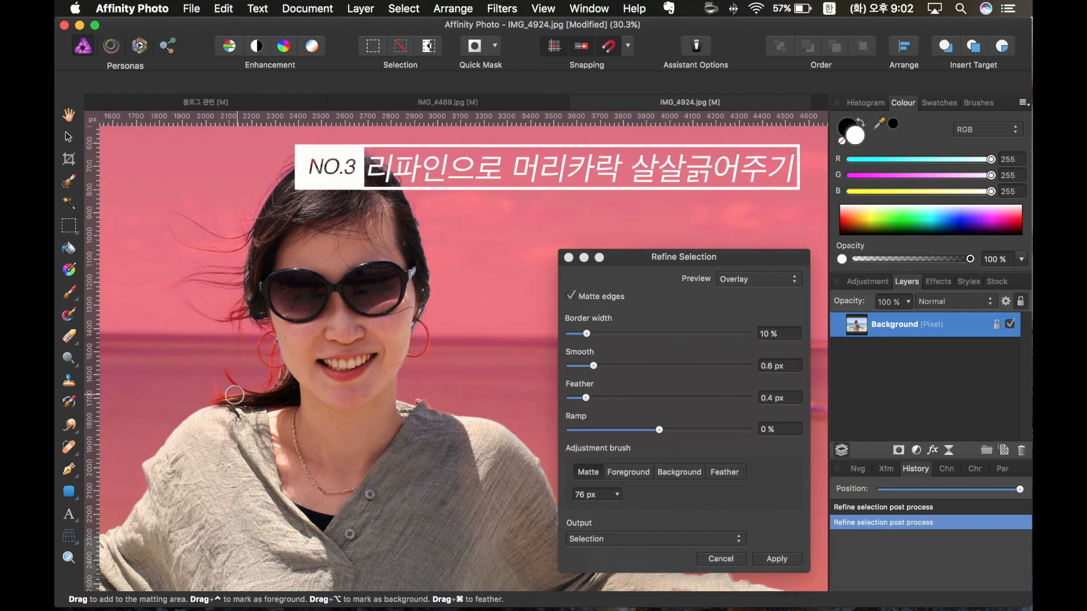
mouse_move(224, 393)
mouse_down()
mouse_move(278, 402)
mouse_move(284, 388)
mouse_move(269, 388)
mouse_move(289, 344)
mouse_move(277, 376)
mouse_move(265, 310)
mouse_move(254, 338)
mouse_move(236, 324)
mouse_move(245, 308)
mouse_move(221, 322)
mouse_move(183, 291)
mouse_move(224, 268)
mouse_move(246, 280)
mouse_move(205, 279)
mouse_move(245, 273)
mouse_move(247, 239)
mouse_move(174, 217)
mouse_move(176, 242)
mouse_move(229, 238)
mouse_move(263, 214)
mouse_move(278, 172)
mouse_move(340, 149)
mouse_move(368, 151)
mouse_move(294, 165)
mouse_move(321, 165)
mouse_move(284, 187)
mouse_move(326, 162)
mouse_move(395, 170)
mouse_move(420, 244)
mouse_move(420, 351)
mouse_move(407, 354)
mouse_move(425, 288)
mouse_move(393, 181)
mouse_move(325, 170)
mouse_up()
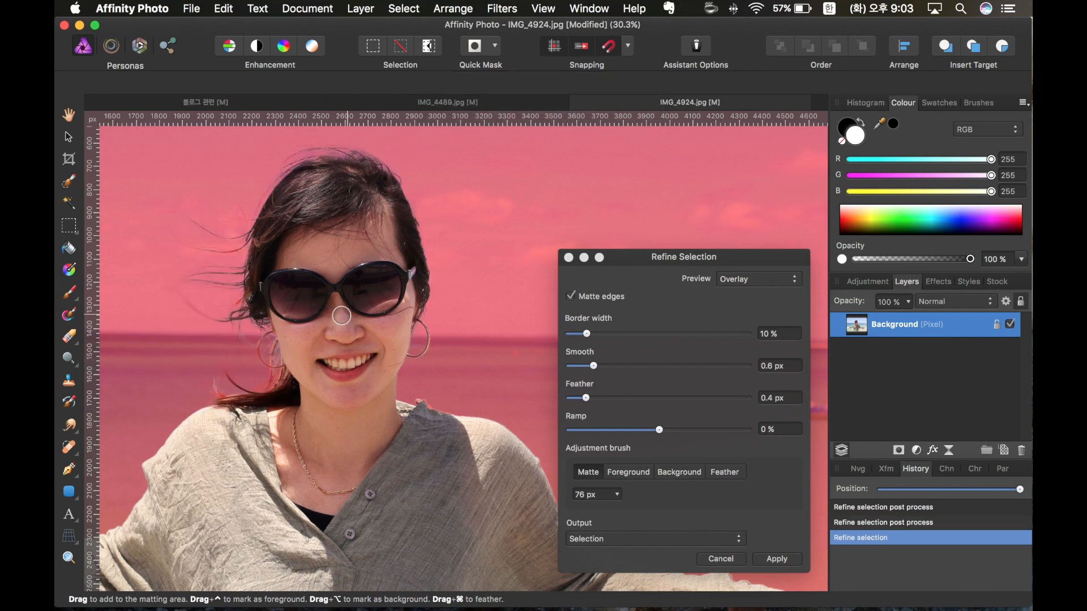
click(779, 563)
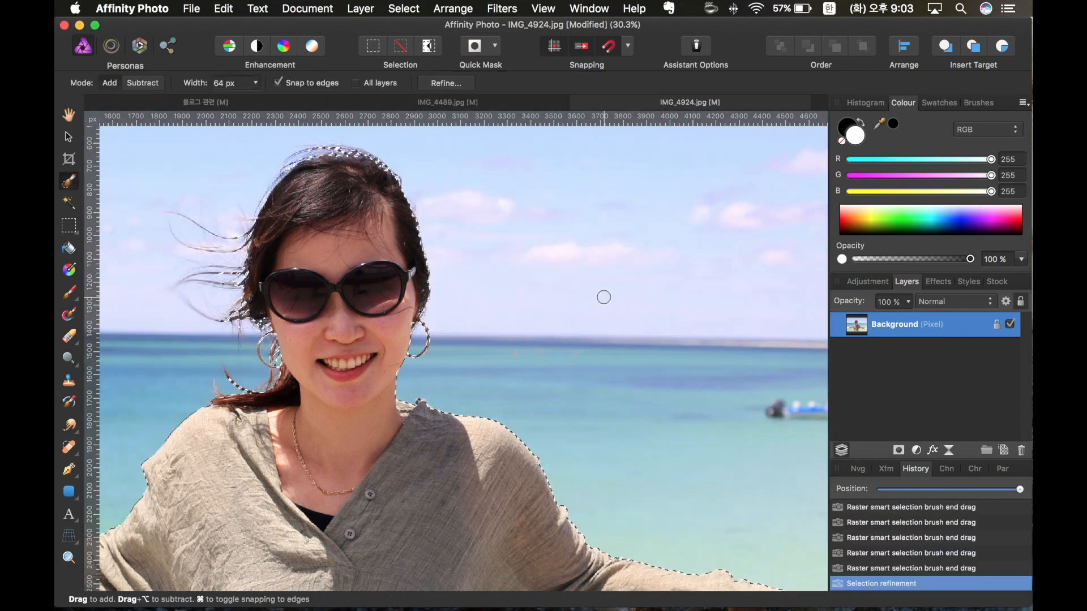
Copy the selected woman and paste her as a separate layer above the photo
scroll(591, 318, left, 5)
scroll(600, 312, down, 10)
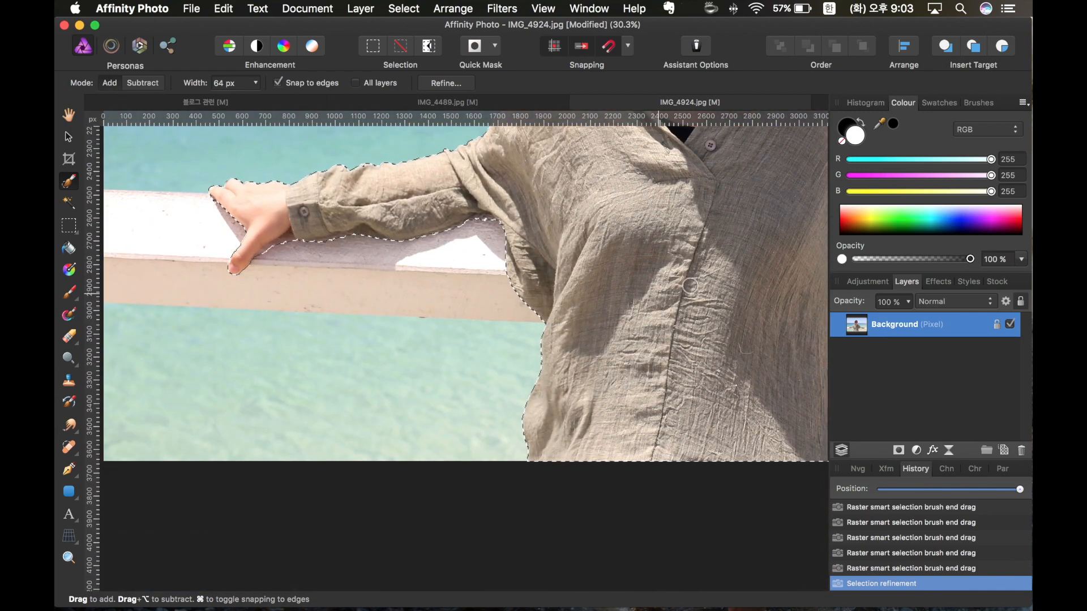
key(super+c)
key(super+v)
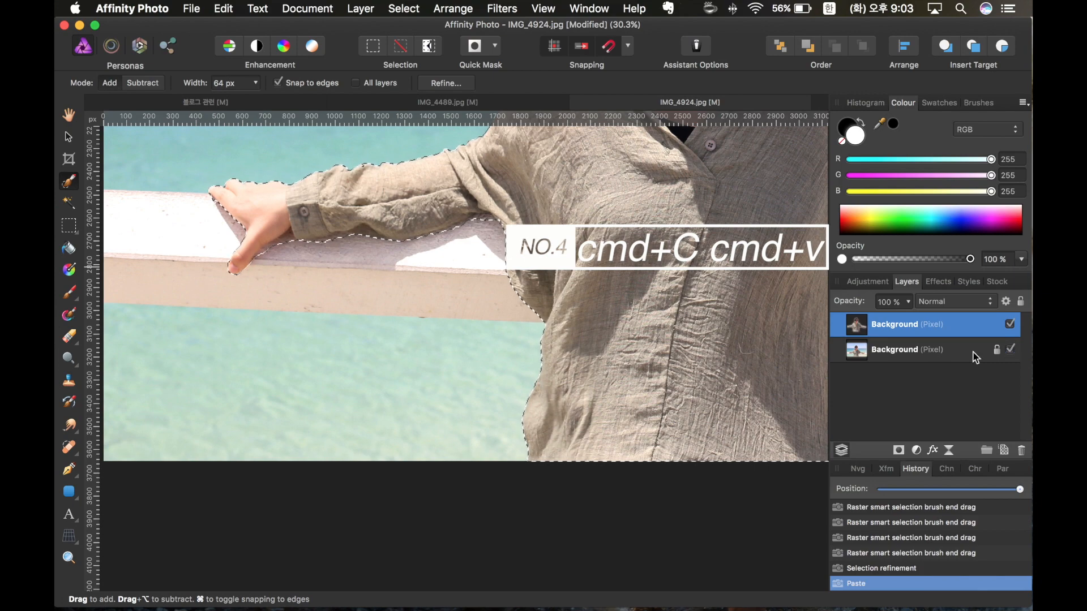
Hide the original photo layer and deselect to show the cut-out on transparency
click(1010, 351)
click(1010, 350)
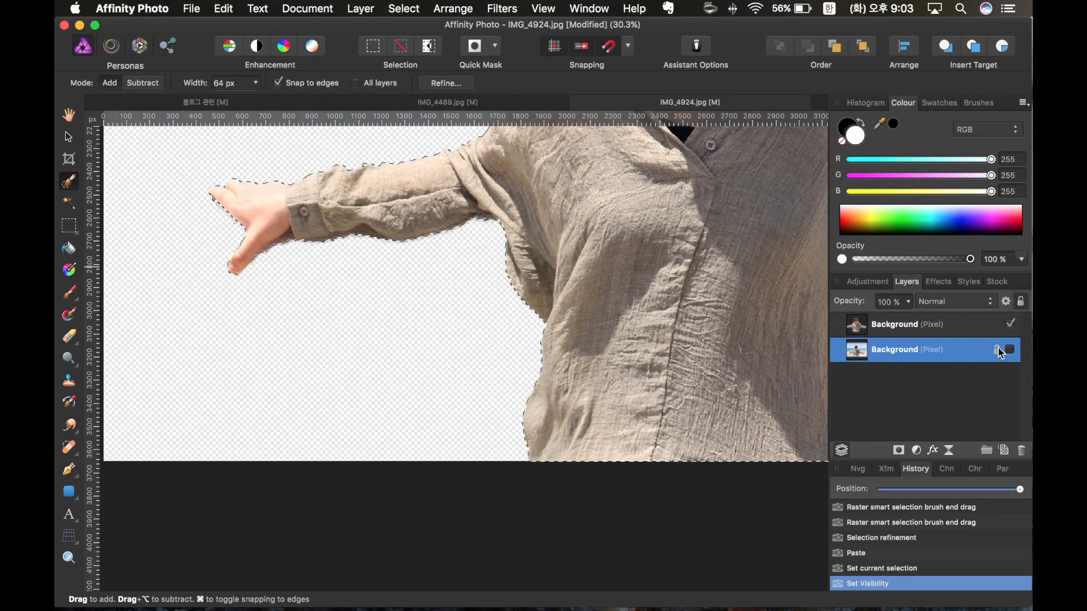
scroll(603, 450, right, 5)
scroll(600, 453, up, 5)
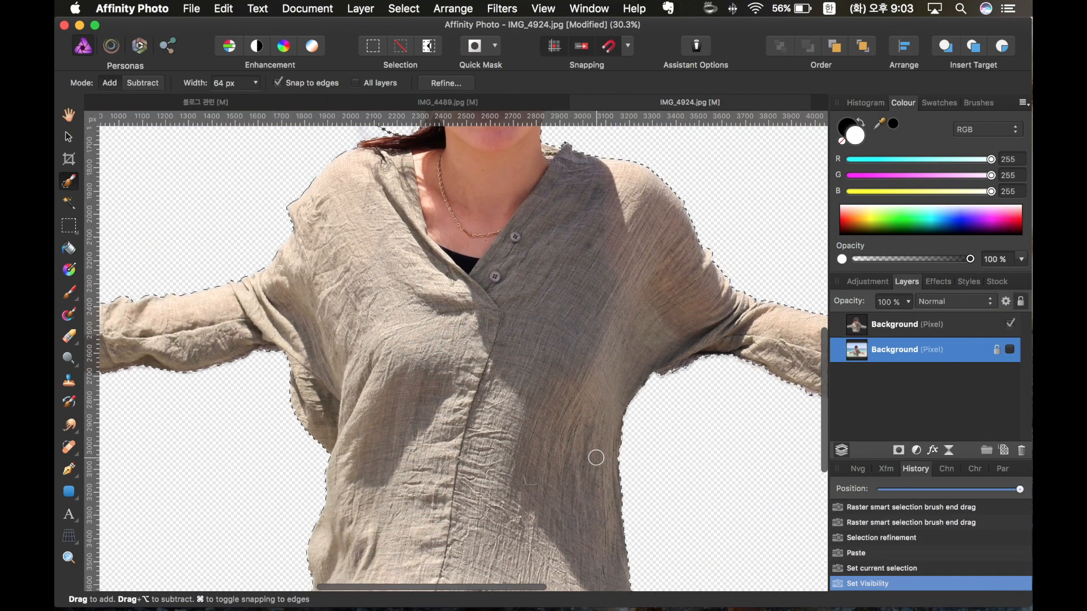
key(super+d)
scroll(597, 456, up, 10)
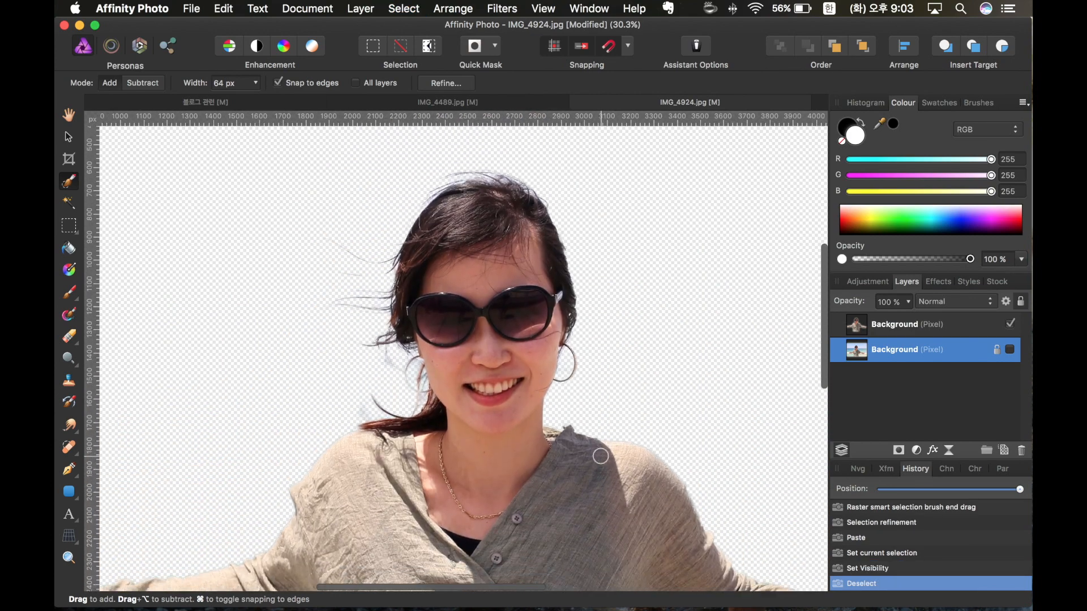
Add a mask to the hidden original photo layer
click(898, 450)
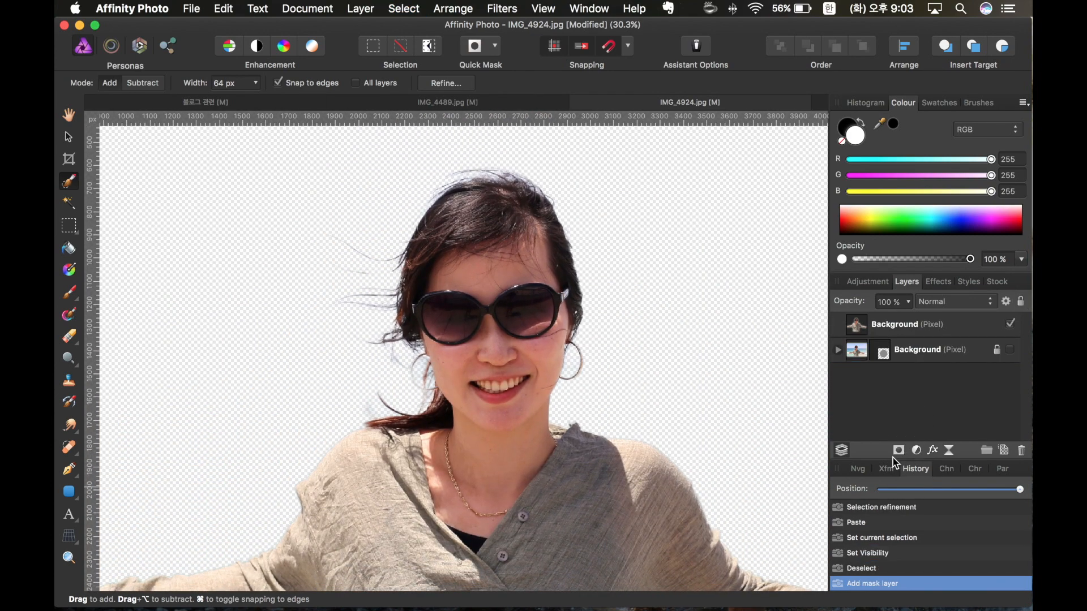
Choose the Paint Brush with black as the active colour and enlarge it to 97.3 px
key(b)
key(x)
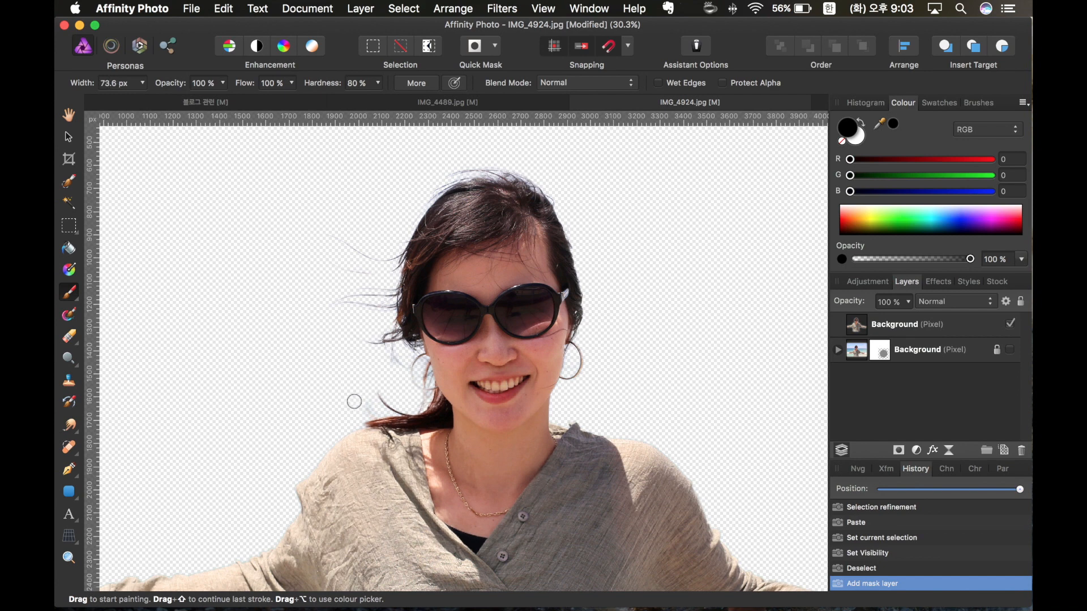
scroll(372, 390, down, 1)
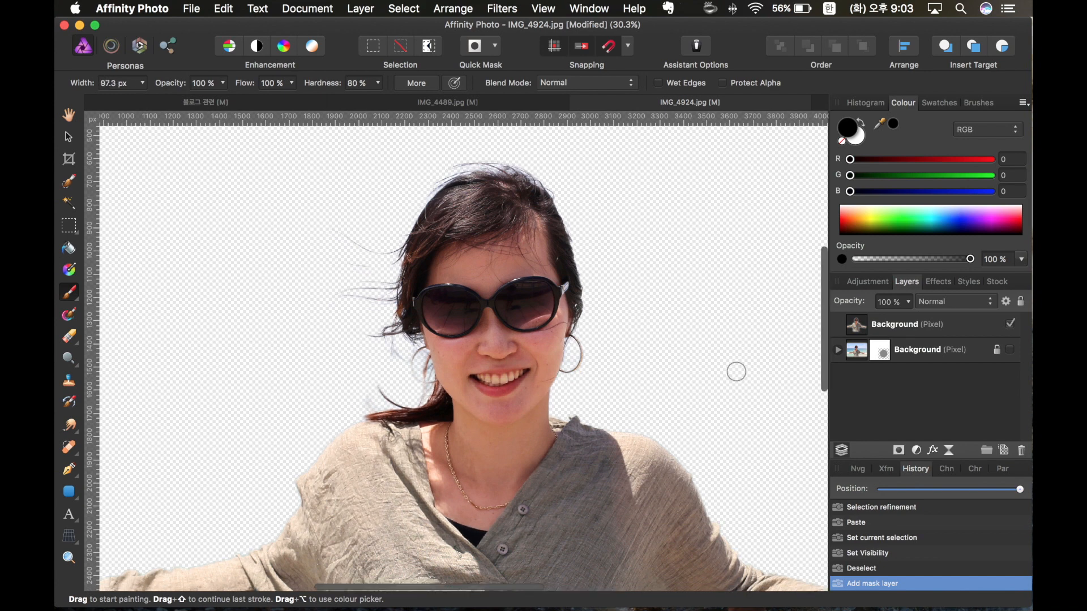
Delete the hidden original photo layer and add a mask to the woman's cut-out layer
click(881, 351)
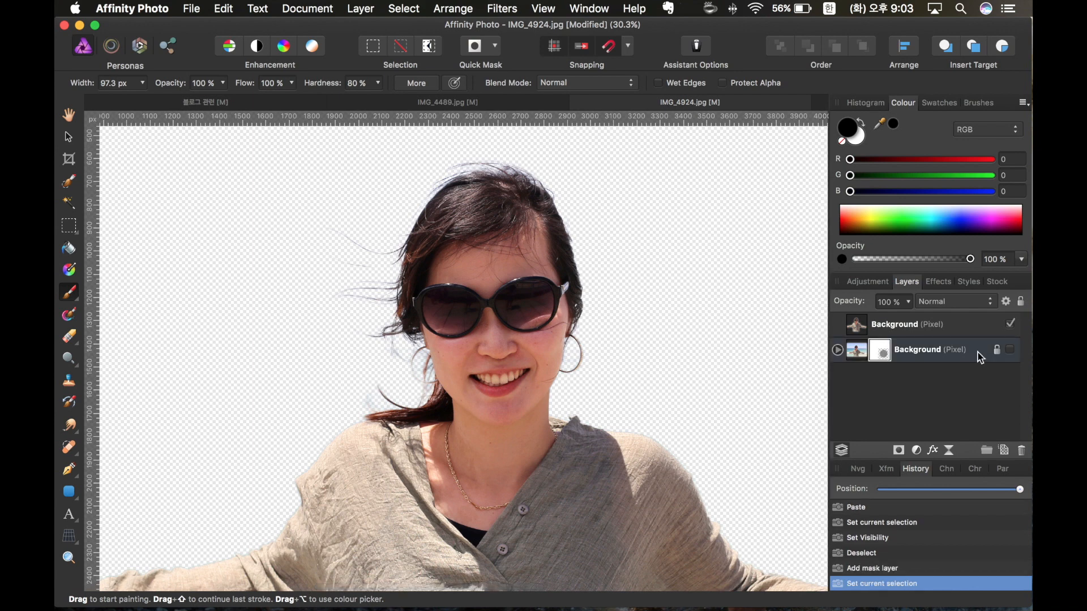
click(947, 356)
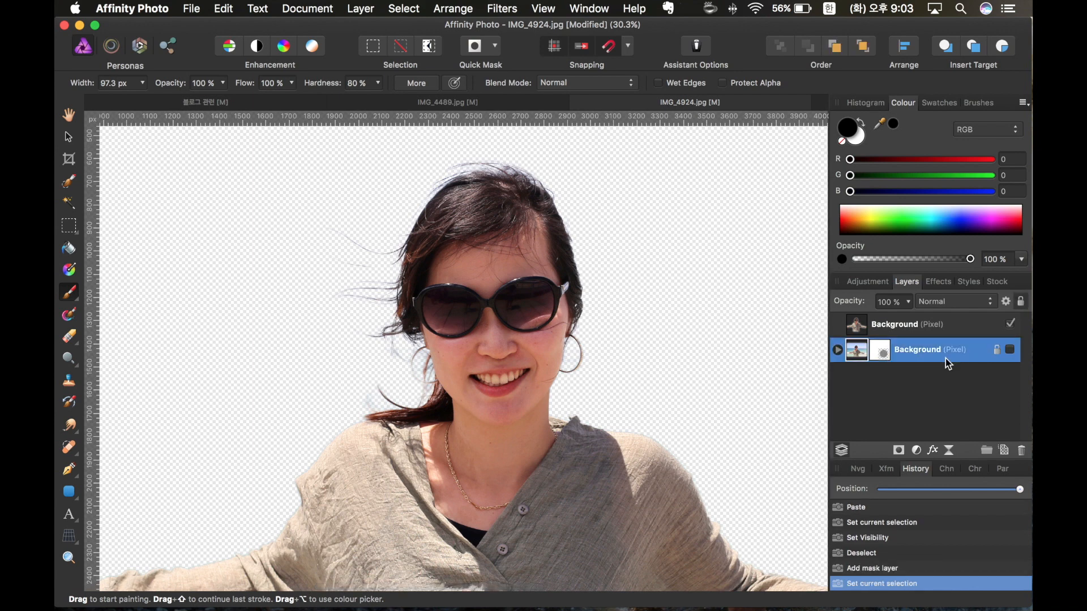
key(Delete)
click(899, 450)
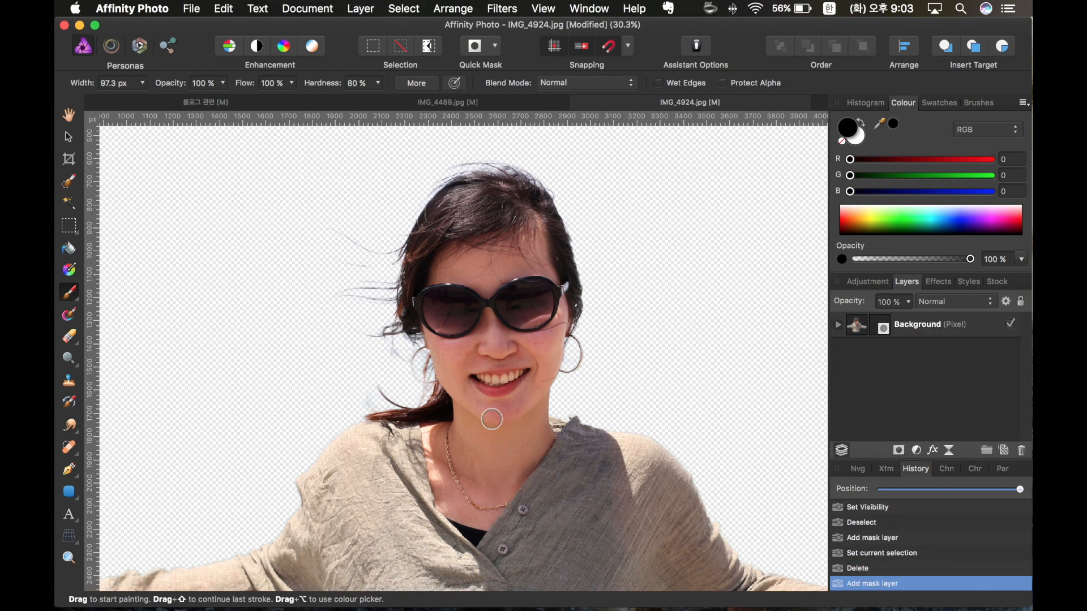
Paint black on the cut-out's mask over the stray hair wisps beside her head and above her shoulder
drag(362, 399, 371, 368)
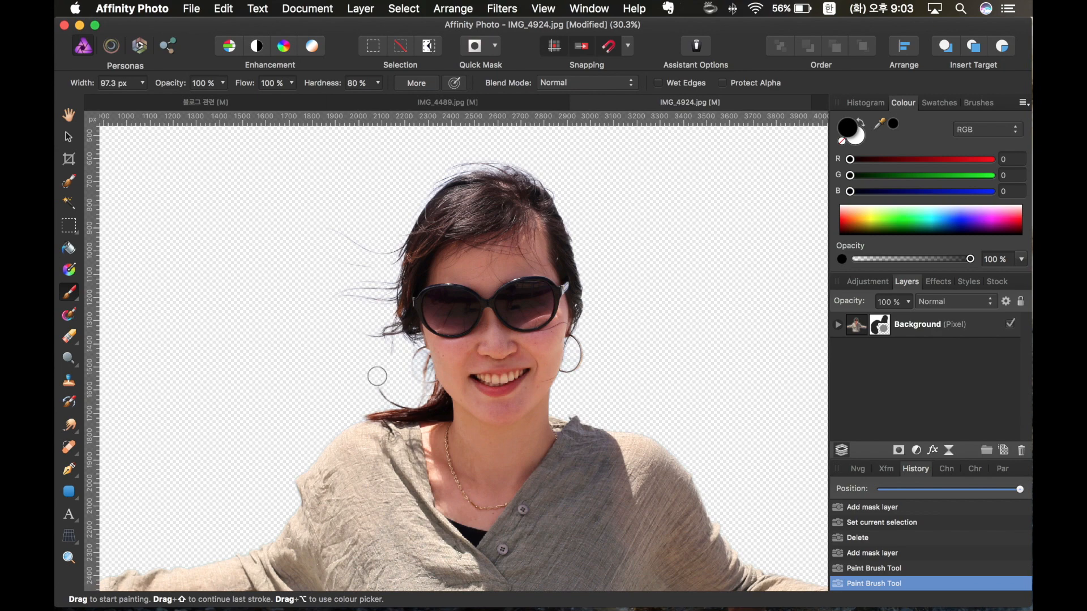
scroll(591, 320, down, 5)
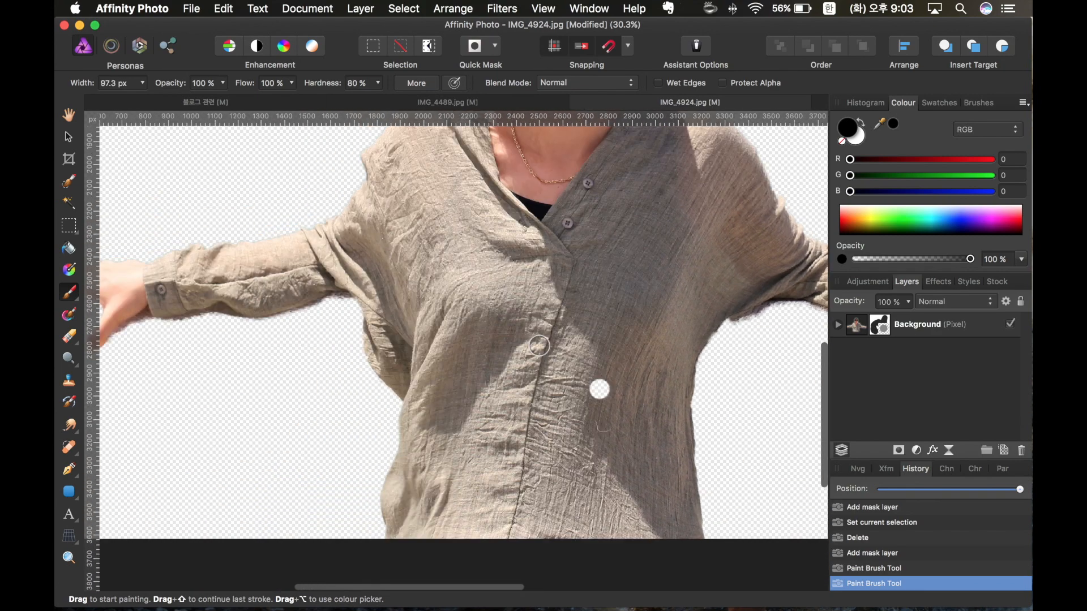
scroll(509, 362, up, 10)
mouse_move(339, 342)
mouse_down()
mouse_move(372, 358)
mouse_move(339, 357)
mouse_up()
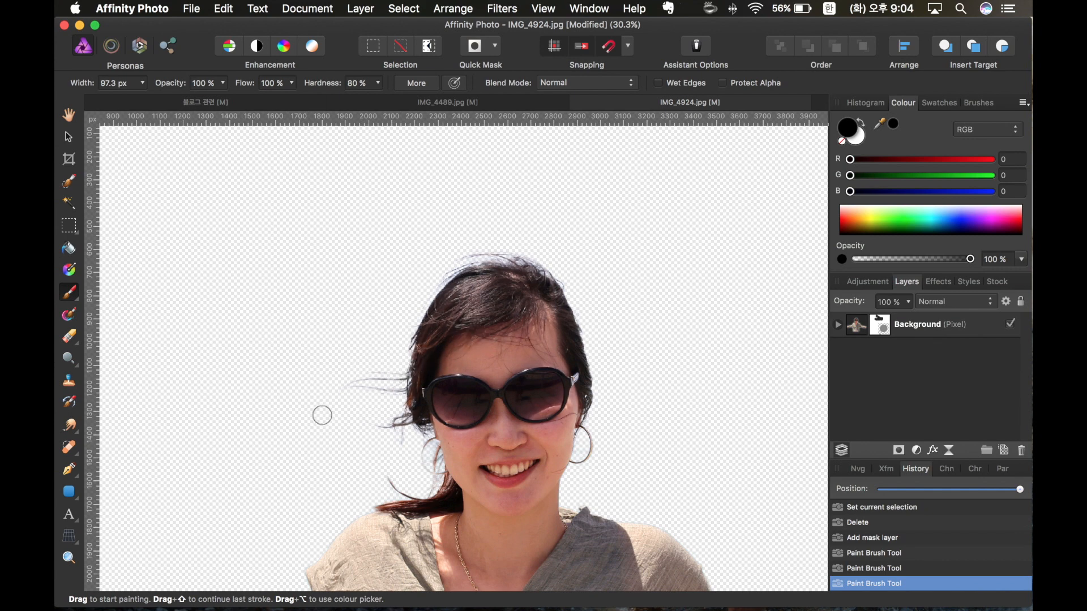
mouse_move(358, 362)
mouse_down()
mouse_move(352, 389)
mouse_move(373, 382)
mouse_up()
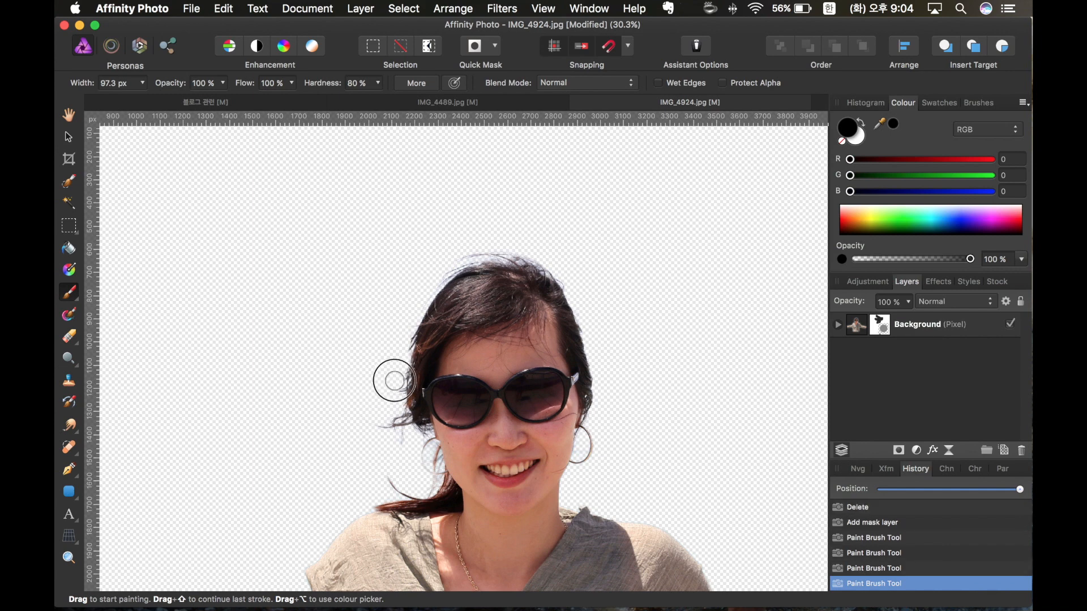
scroll(353, 395, down, 5)
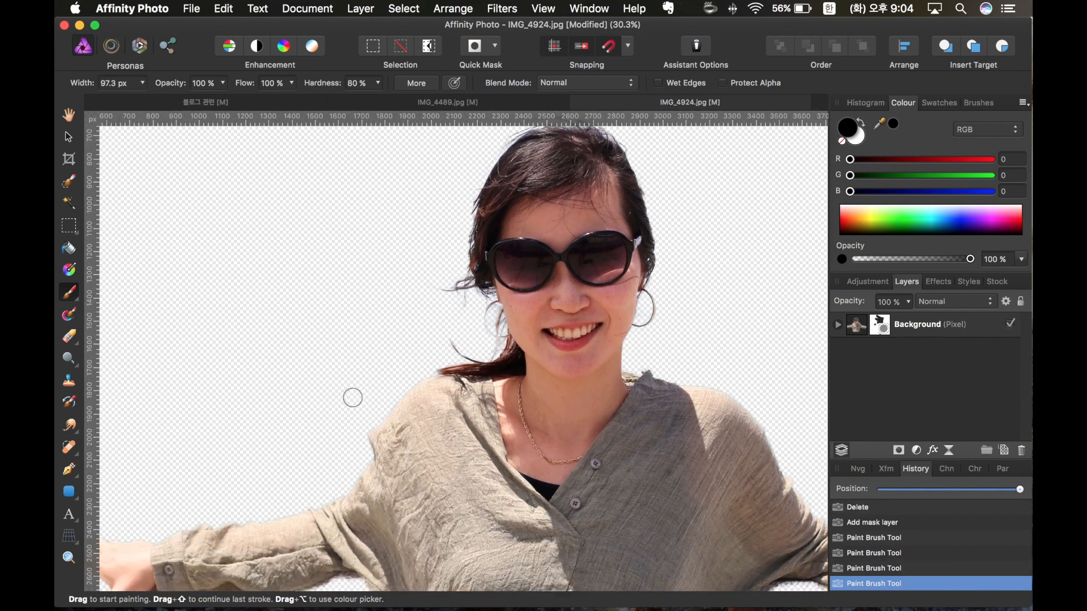
Paint white on the mask to bring back the flyaway strands beside her sunglasses
scroll(359, 386, up, 3)
key(x)
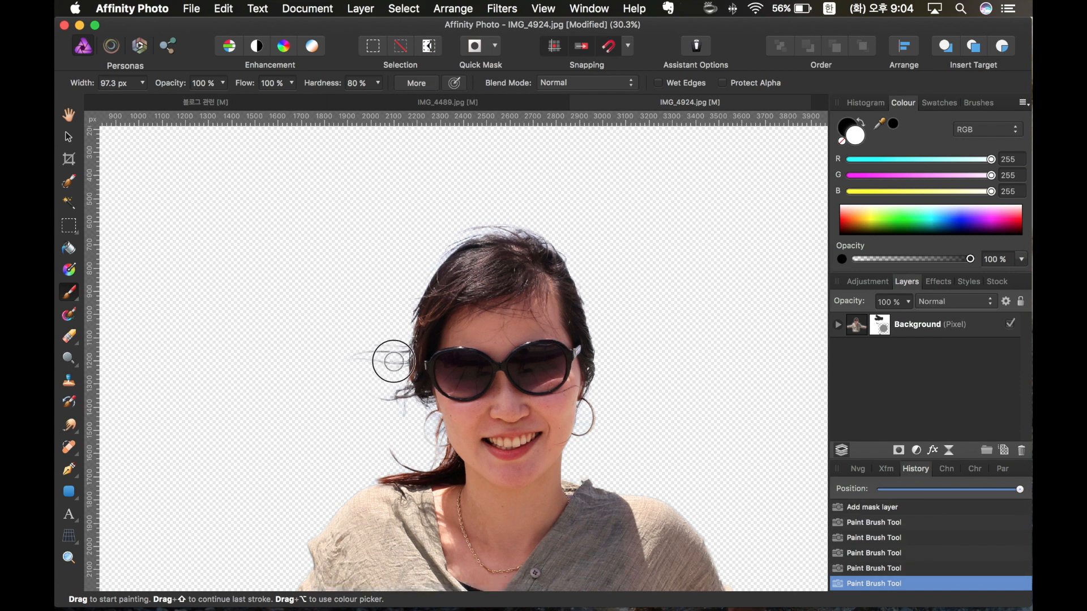
scroll(432, 372, down, 2)
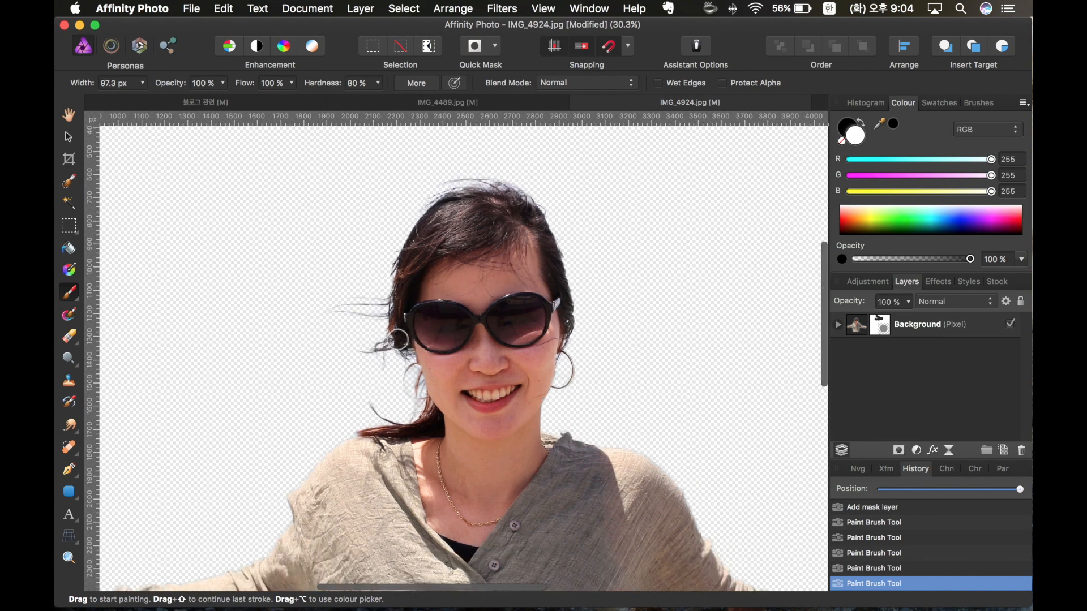
mouse_move(332, 279)
mouse_down()
mouse_move(381, 269)
mouse_move(387, 253)
mouse_move(352, 282)
mouse_move(384, 276)
mouse_move(369, 286)
mouse_move(349, 281)
mouse_move(381, 280)
mouse_move(338, 279)
mouse_move(379, 280)
mouse_move(389, 244)
mouse_move(358, 272)
mouse_move(333, 252)
mouse_move(355, 263)
mouse_up()
Paint black on the mask along both edges of her right sleeve and around the hand to remove background remnants
key(x)
scroll(335, 303, down, 10)
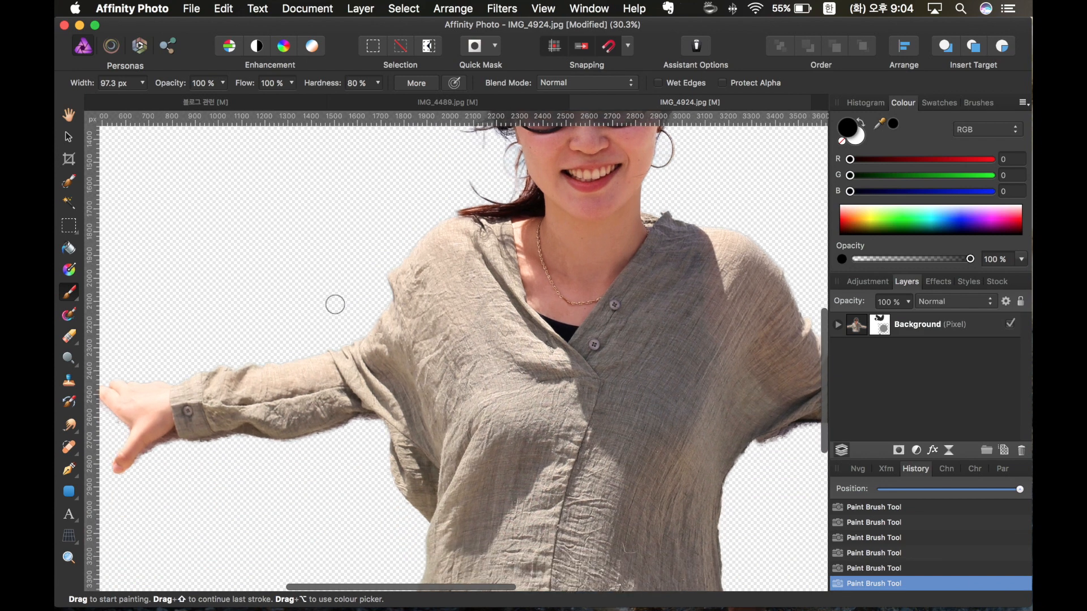
scroll(356, 297, left, 8)
mouse_move(235, 458)
mouse_down()
mouse_move(258, 437)
mouse_move(232, 456)
mouse_move(260, 434)
mouse_move(418, 430)
mouse_move(406, 433)
mouse_move(463, 411)
mouse_up()
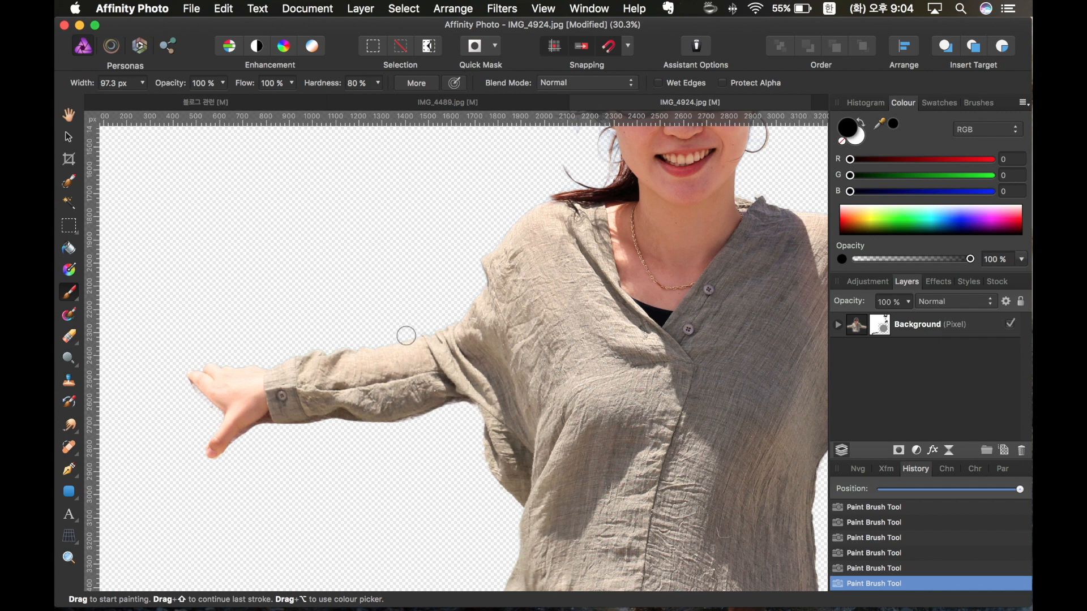
drag(457, 307, 295, 343)
mouse_move(197, 412)
mouse_down()
mouse_move(183, 392)
mouse_move(201, 412)
mouse_move(187, 388)
mouse_move(196, 403)
mouse_up()
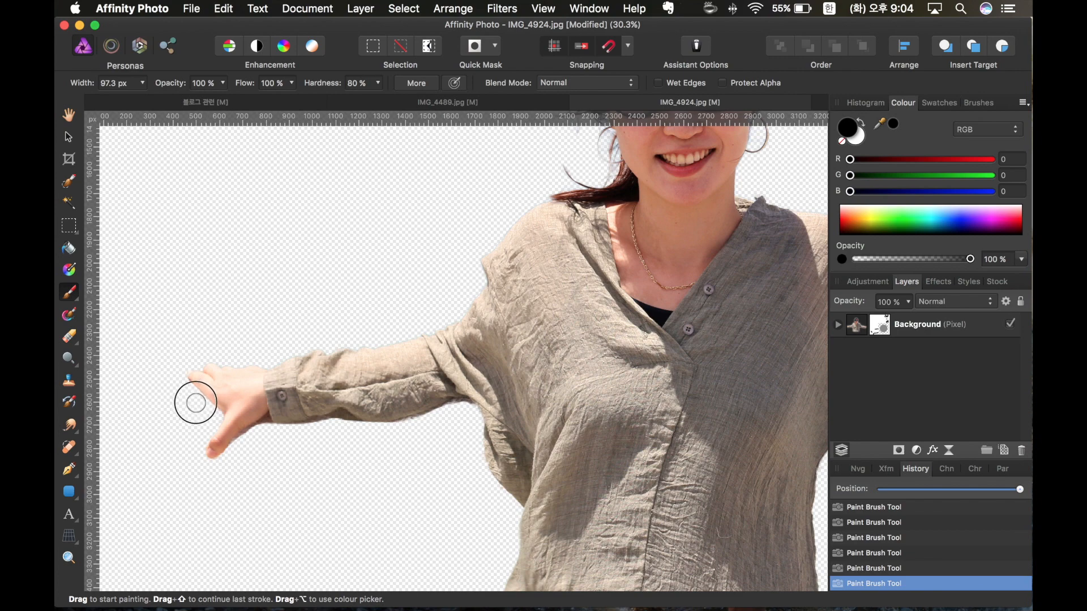
Paint black on the mask under her left armpit and along the underside of that sleeve
scroll(398, 439, down, 8)
scroll(398, 439, right, 5)
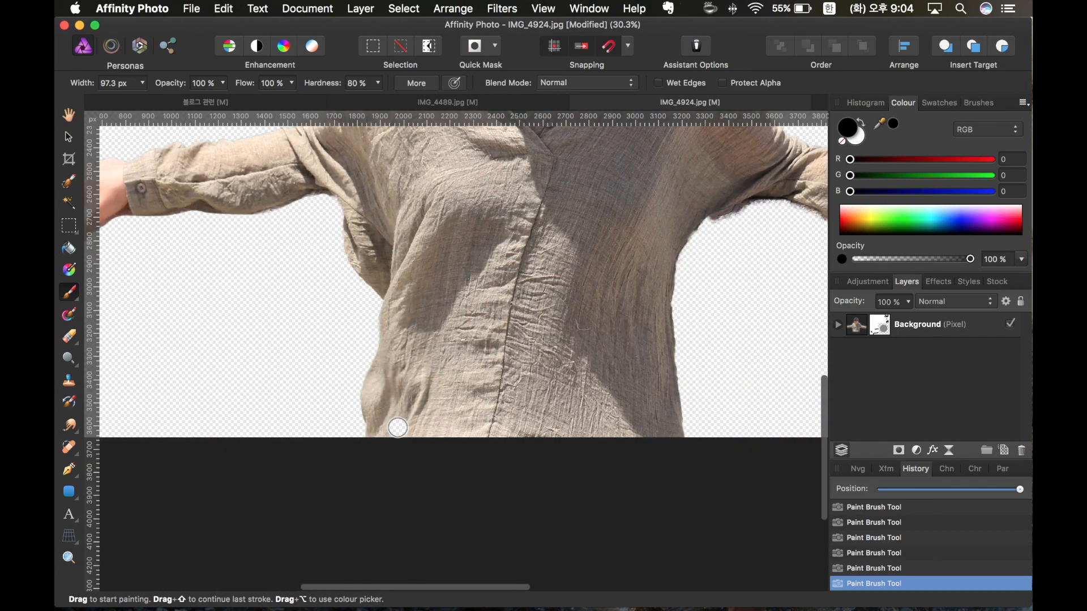
scroll(669, 376, right, 8)
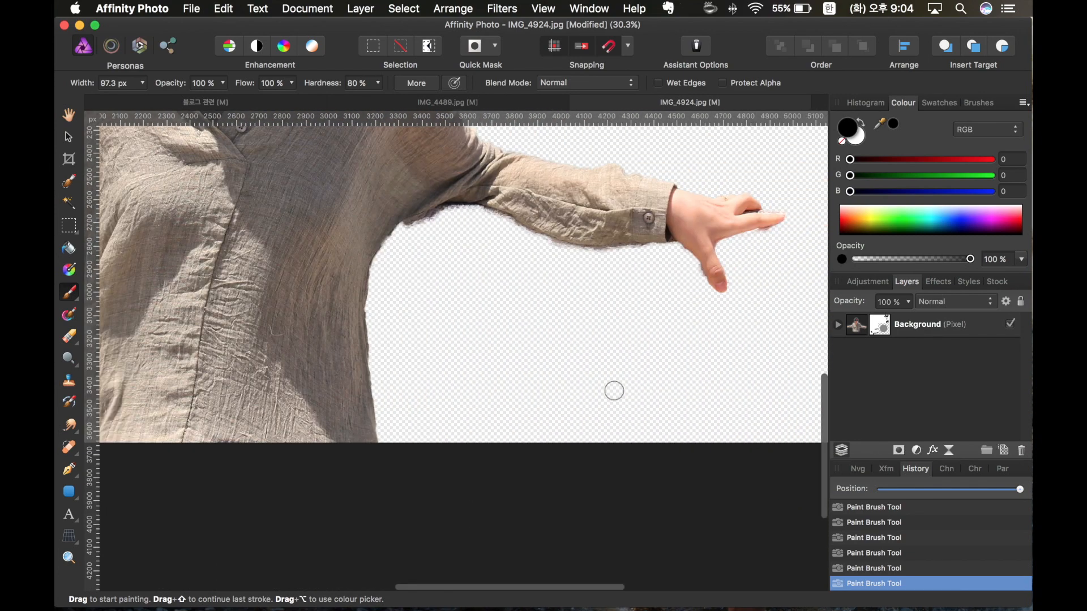
mouse_move(403, 235)
mouse_down()
mouse_move(469, 218)
mouse_move(598, 254)
mouse_move(569, 274)
mouse_up()
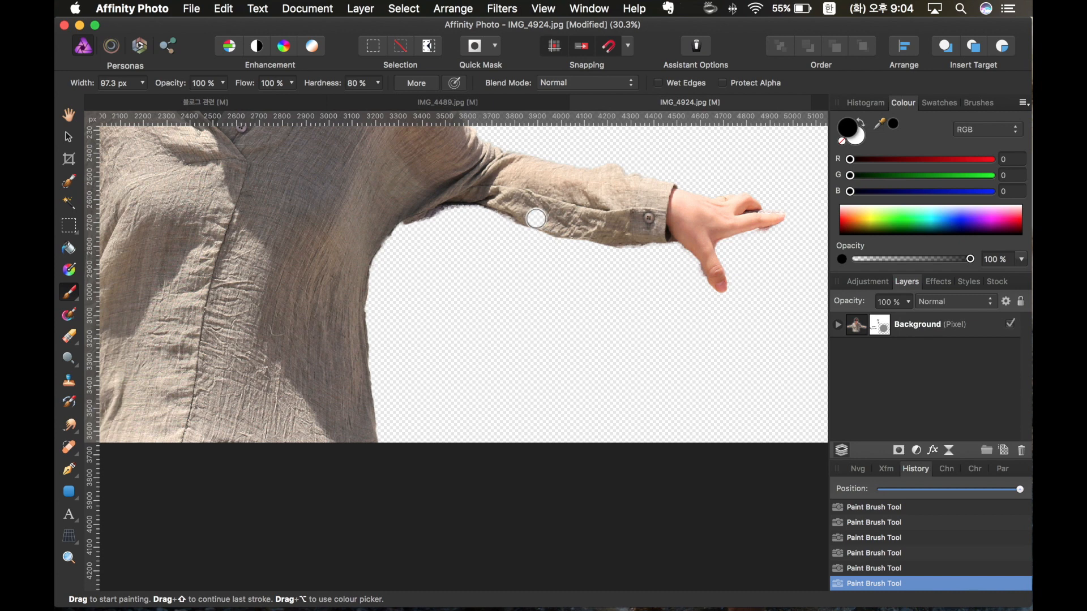
Restore the lower edge of her left sleeve with white on the mask, and return the brush colour to black
key(x)
mouse_move(502, 198)
mouse_down()
mouse_move(601, 233)
mouse_move(530, 222)
mouse_move(621, 233)
mouse_move(611, 238)
mouse_move(652, 232)
mouse_up()
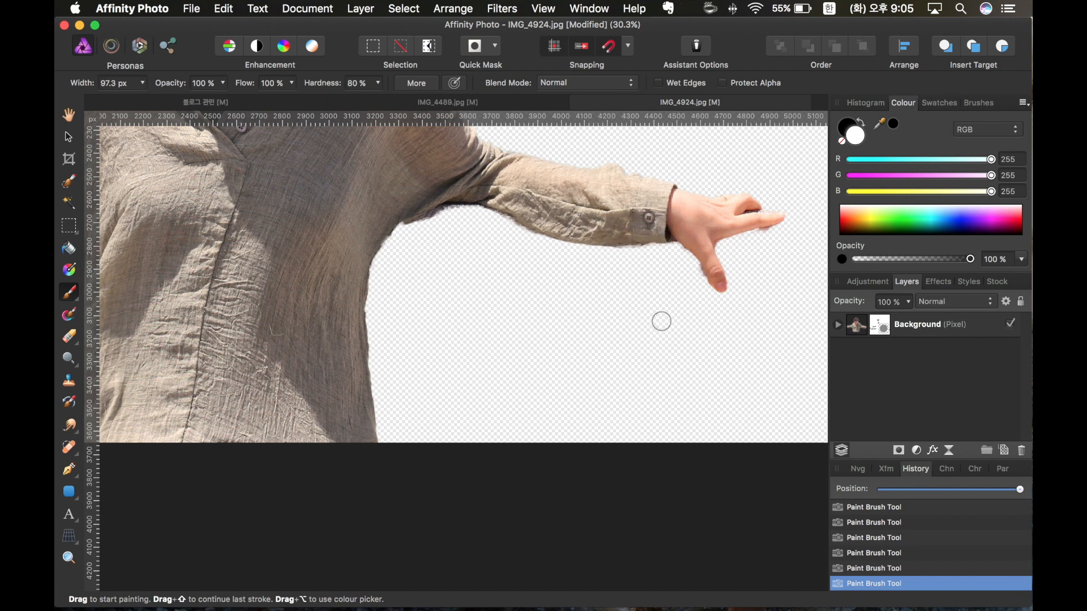
key(x)
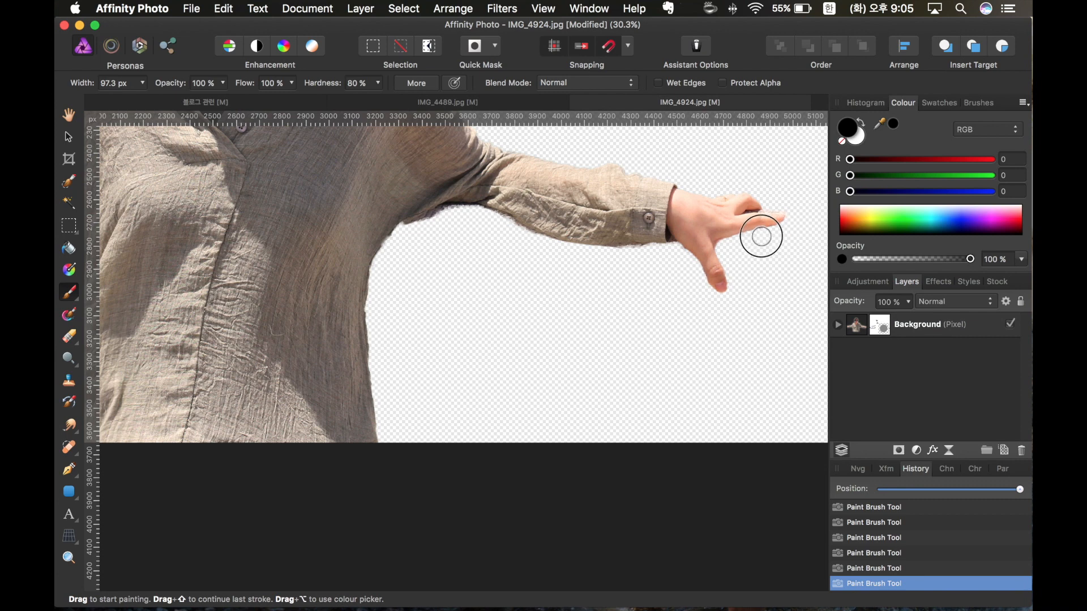
Inspect the cut-out's edges around the head, torso and both arms, and view the whole figure at 10%
scroll(536, 261, up, 10)
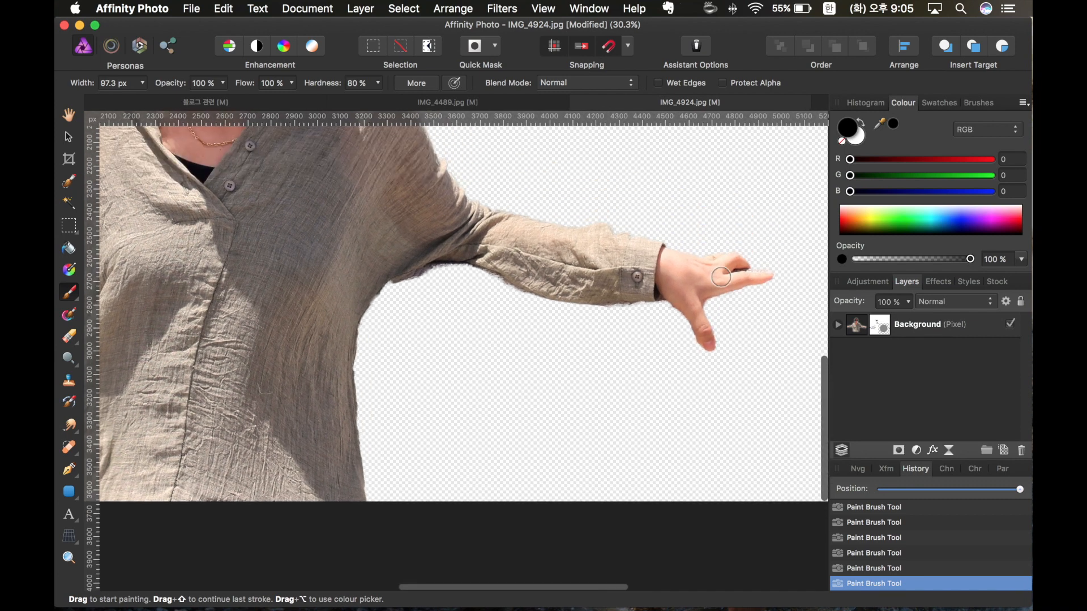
scroll(532, 264, left, 10)
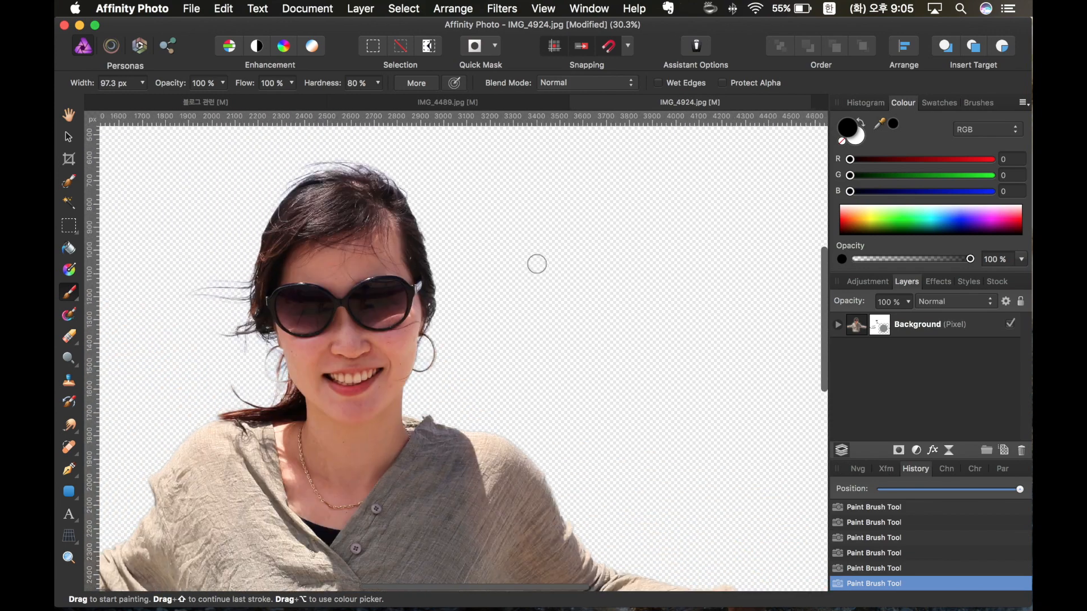
scroll(528, 266, down, 8)
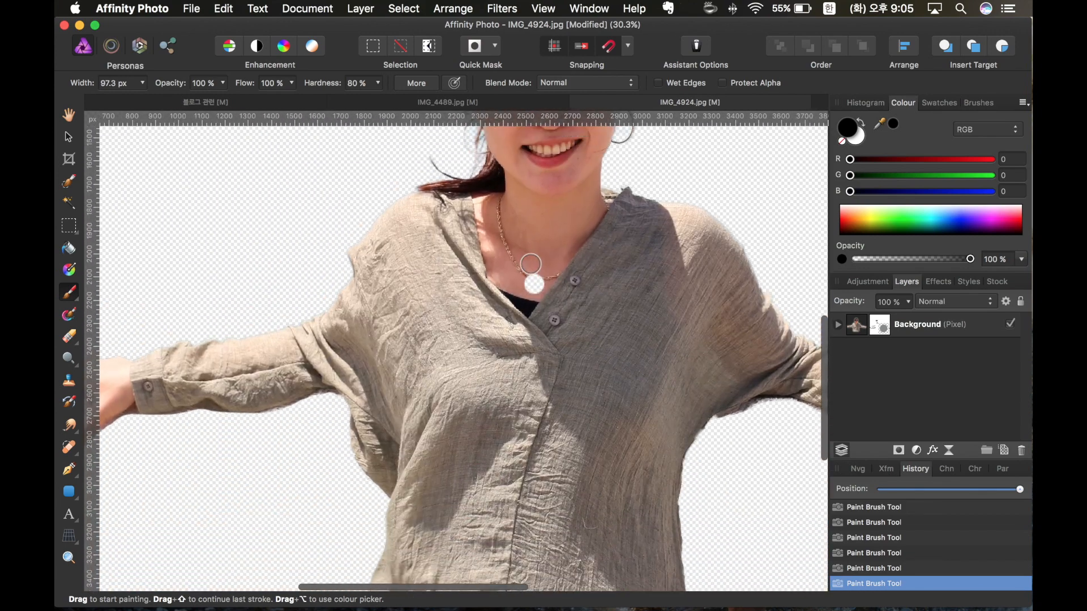
scroll(519, 266, left, 12)
scroll(533, 266, right, 5)
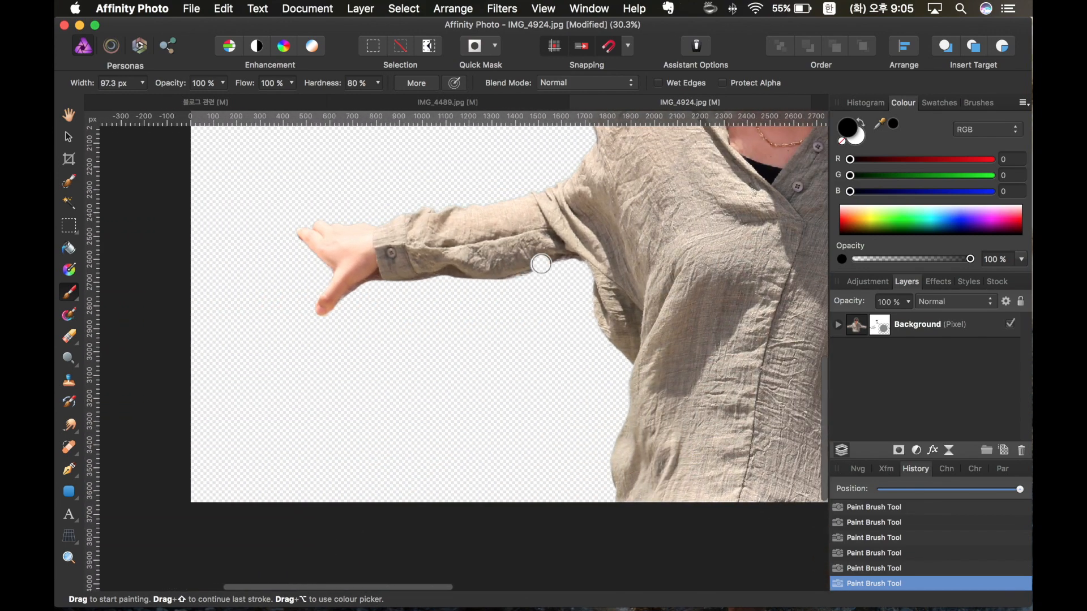
scroll(537, 261, up, 3)
scroll(544, 264, right, 3)
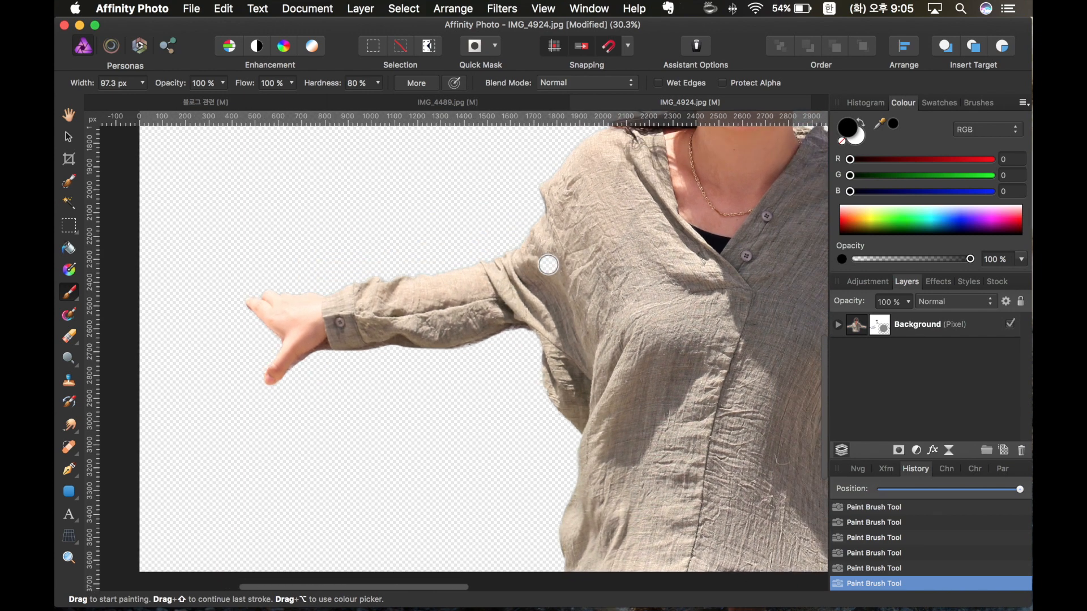
key(super+minus)
key(super+minus)
key(super+minus)
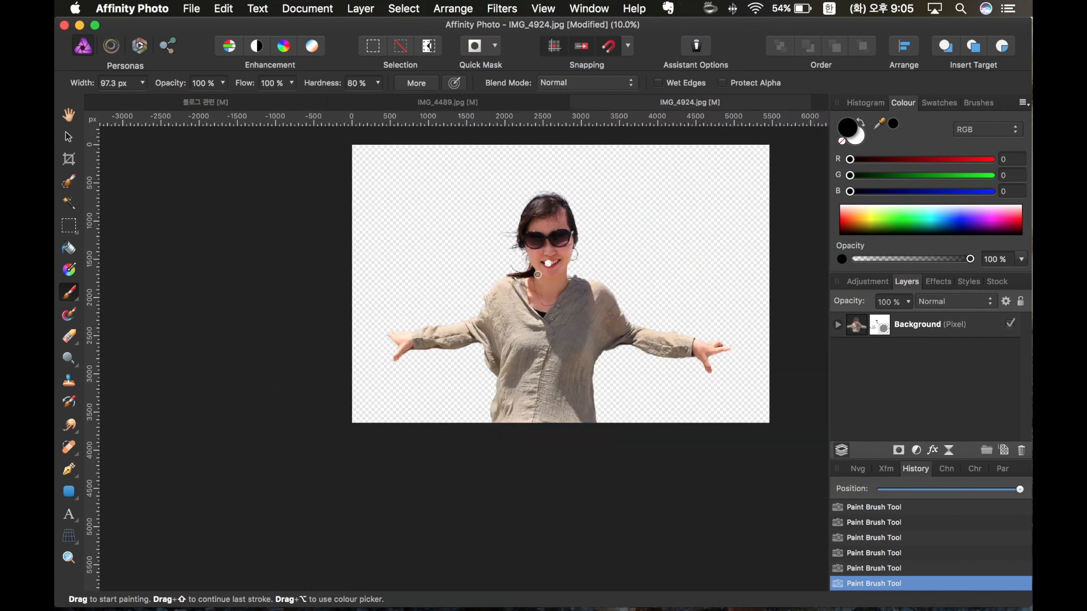
Crop the canvas close around the woman to 4635 × 3172 px, trimming the empty space above and at both sides
key(v)
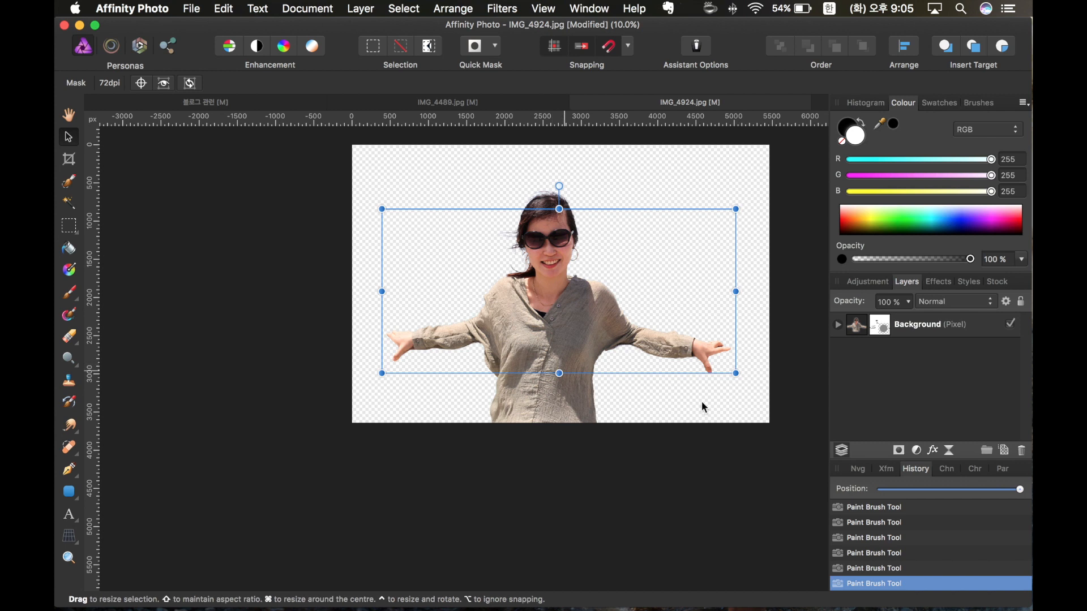
key(c)
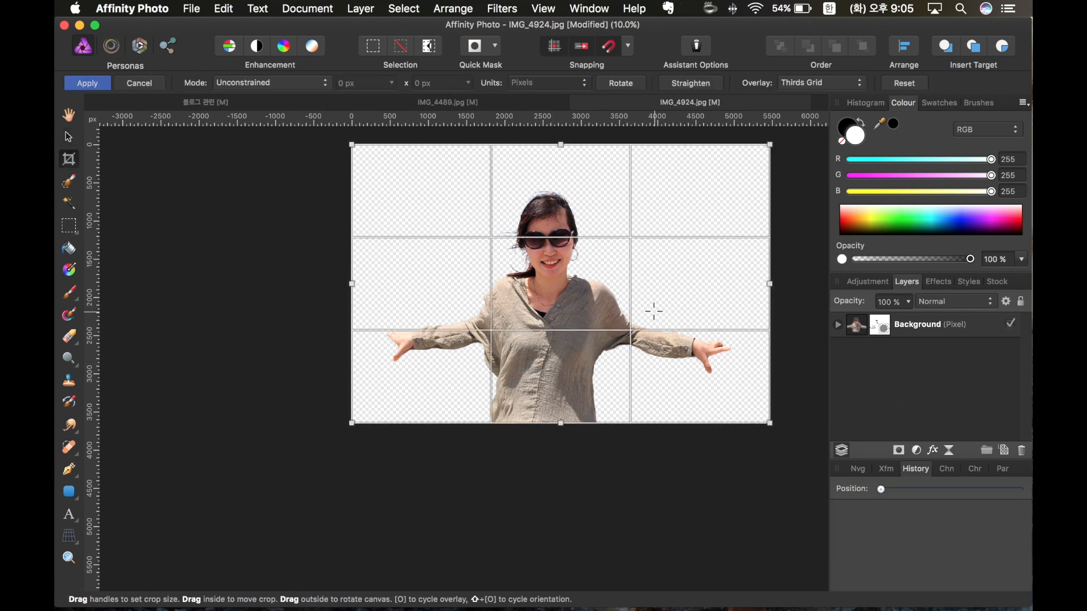
drag(560, 144, 561, 180)
drag(769, 304, 735, 306)
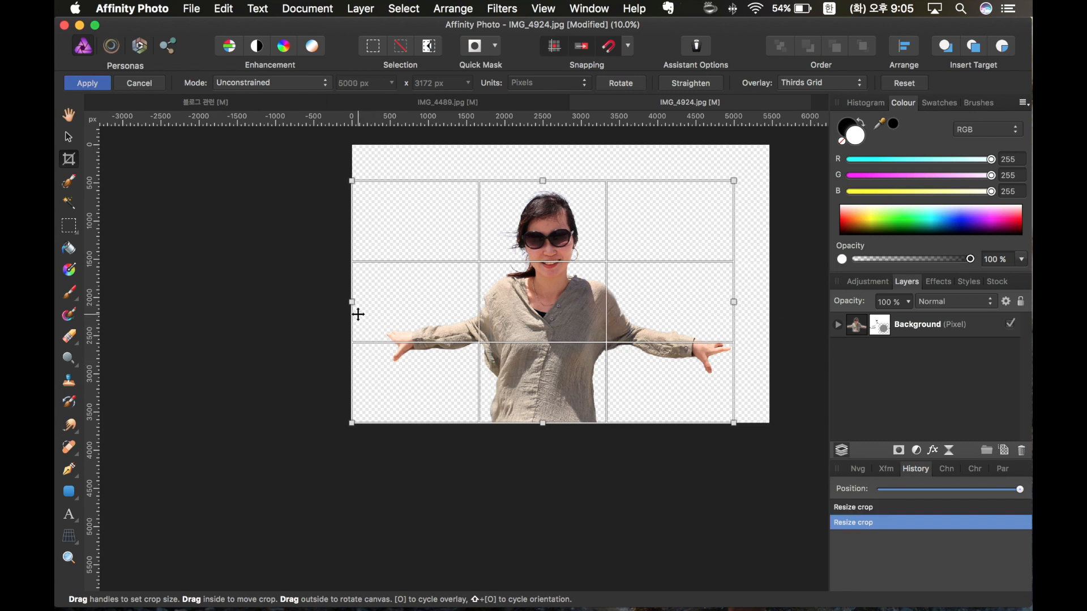
drag(355, 305, 382, 305)
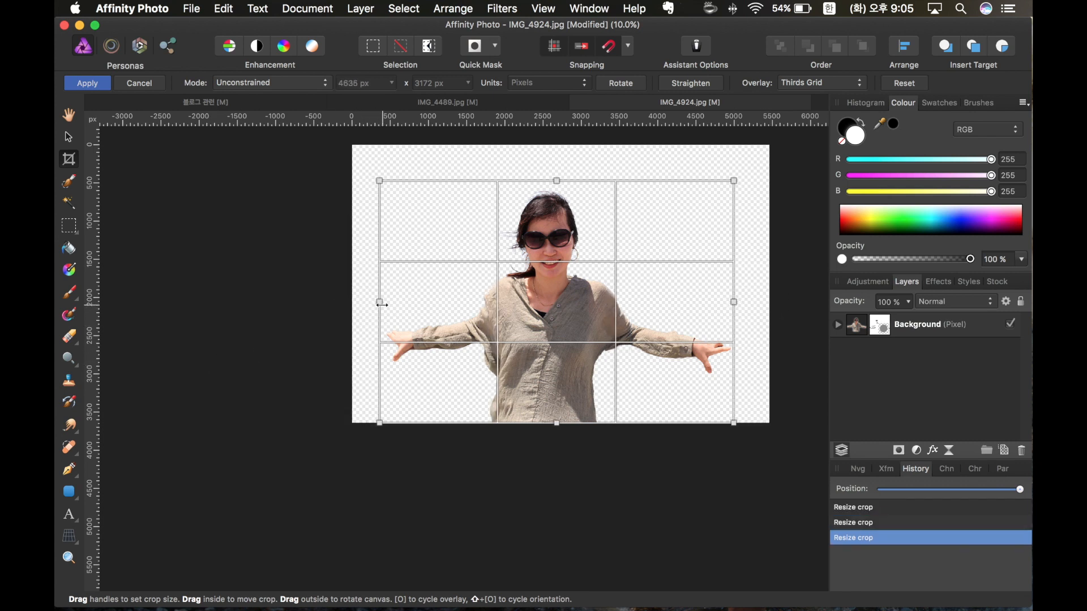
key(Return)
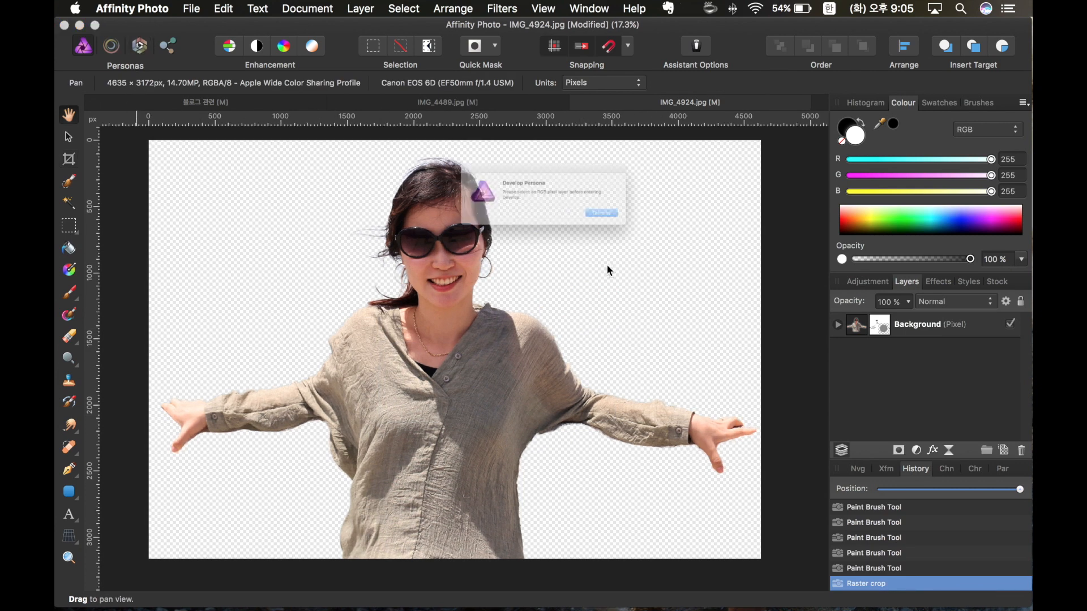
Select the cut-out's pixel layer instead of its mask and open it in the Develop Persona
key(super+3)
click(657, 230)
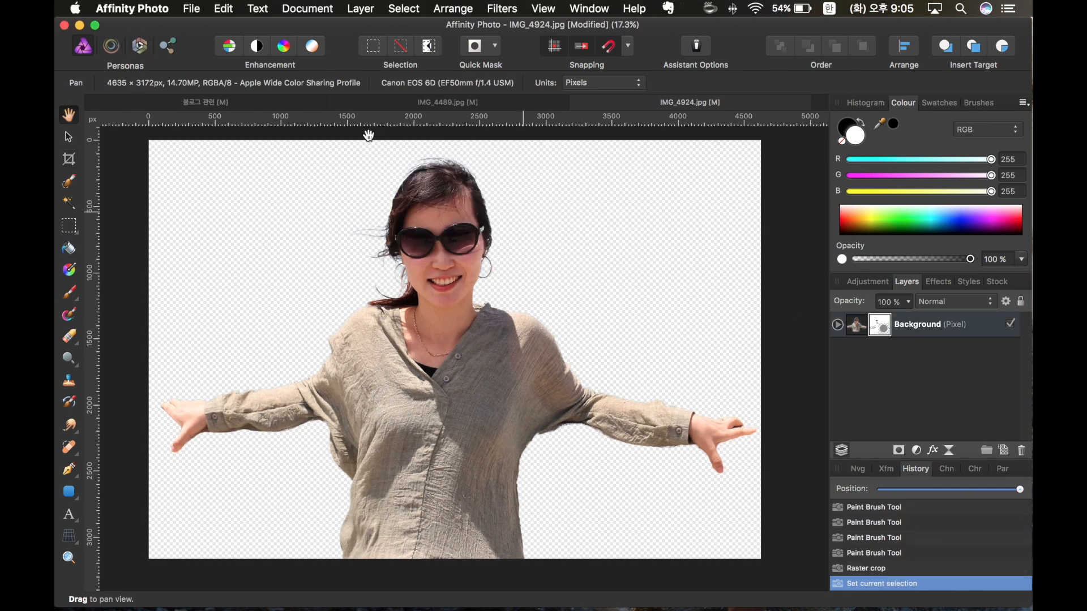
click(856, 330)
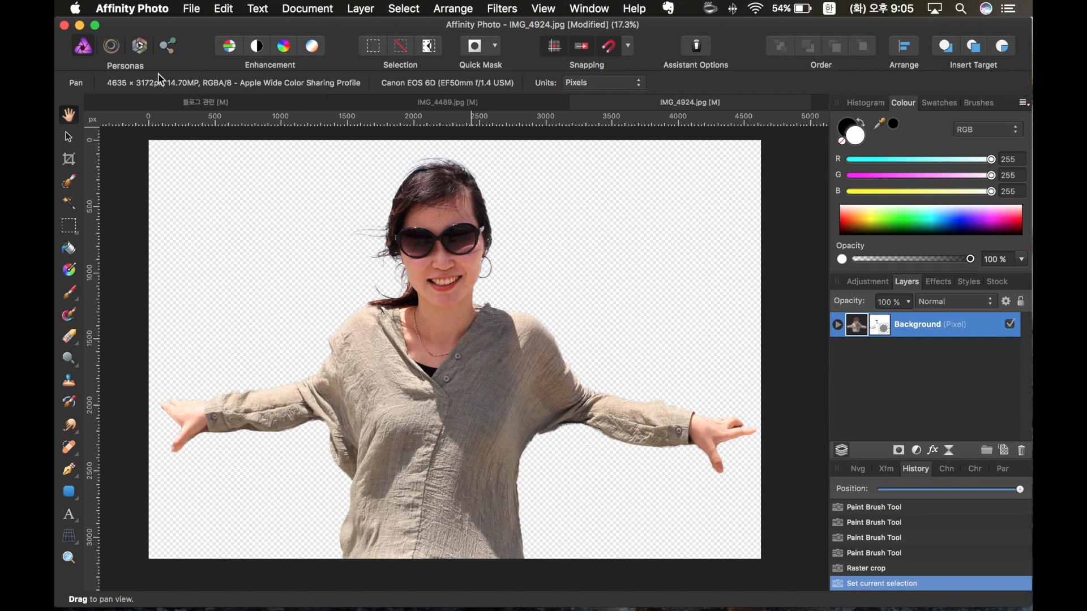
click(143, 48)
Add a brush overlay, paint it over the face and hair, and raise its exposure to 0.47
click(877, 296)
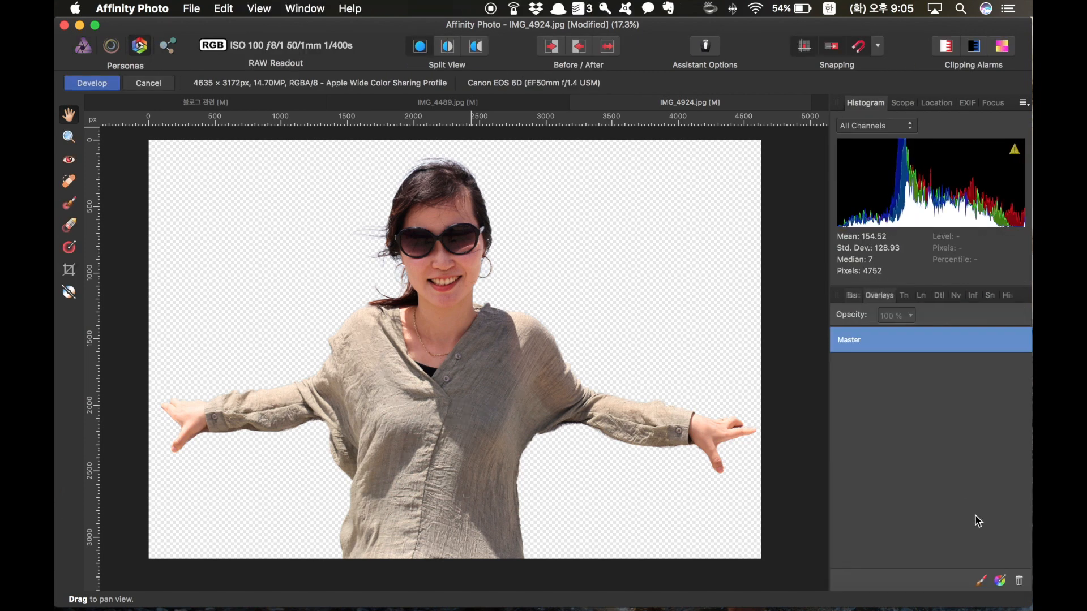
click(982, 583)
mouse_move(436, 215)
mouse_down()
mouse_move(424, 252)
mouse_move(433, 318)
mouse_move(461, 306)
mouse_move(461, 189)
mouse_move(402, 198)
mouse_up()
click(852, 296)
drag(906, 377, 921, 376)
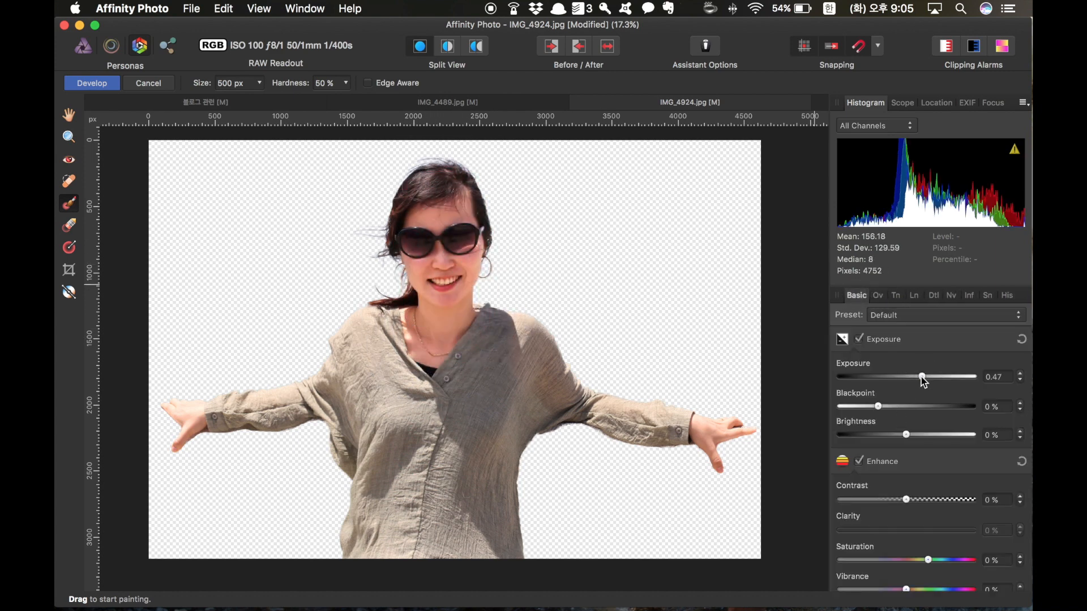
Enable white balance for the face overlay and cool its temperature to about -25%
scroll(935, 562, down, 2)
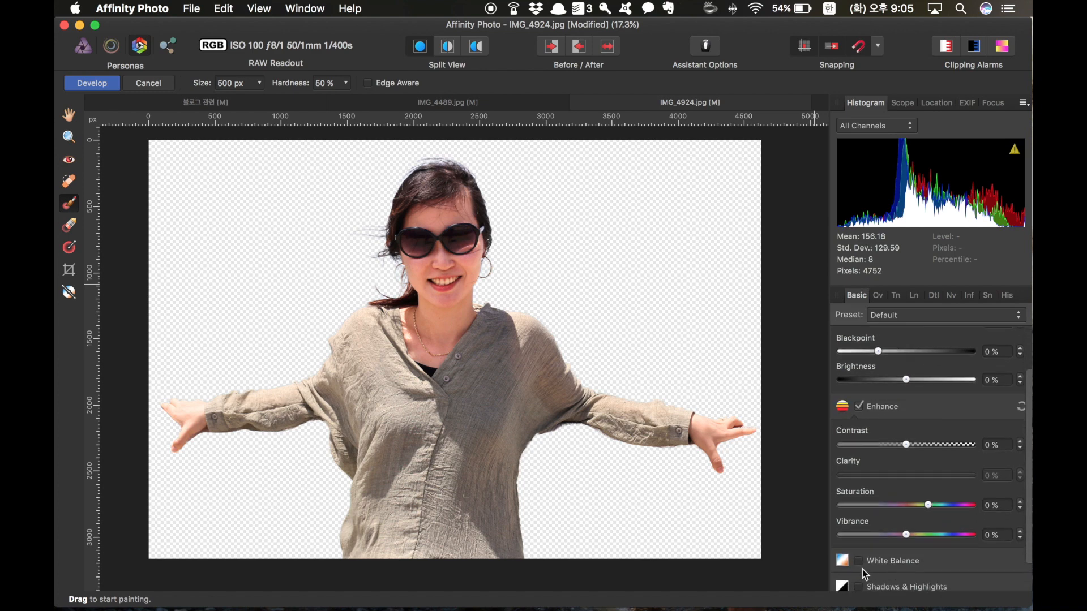
scroll(929, 560, down, 1)
click(890, 563)
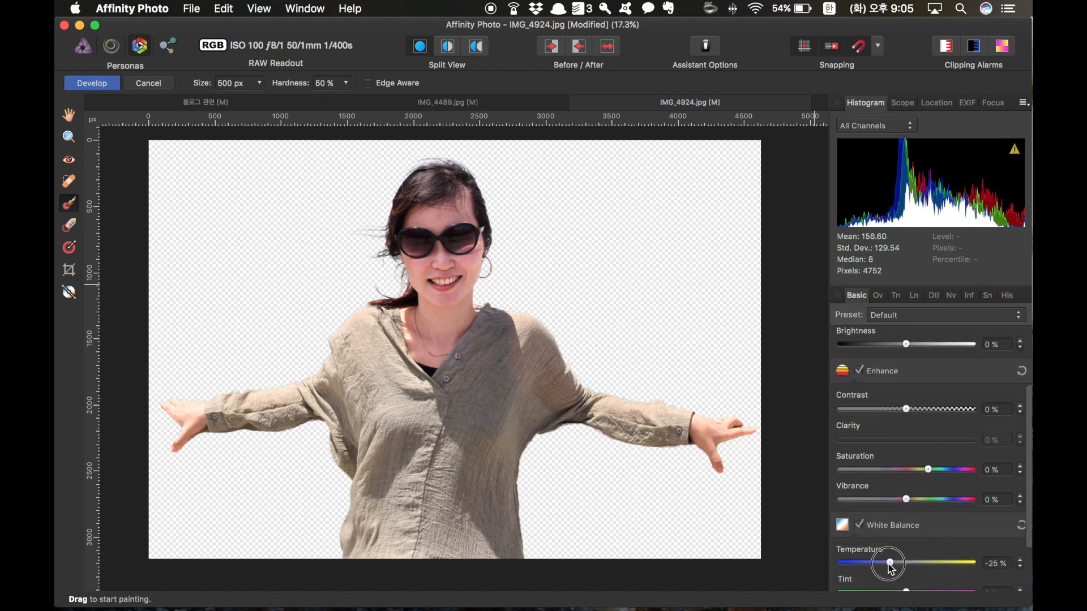
drag(890, 563, 889, 563)
Set the face overlay's brightness to 8% and blackpoint to -2%, and apply the development
scroll(924, 410, up, 5)
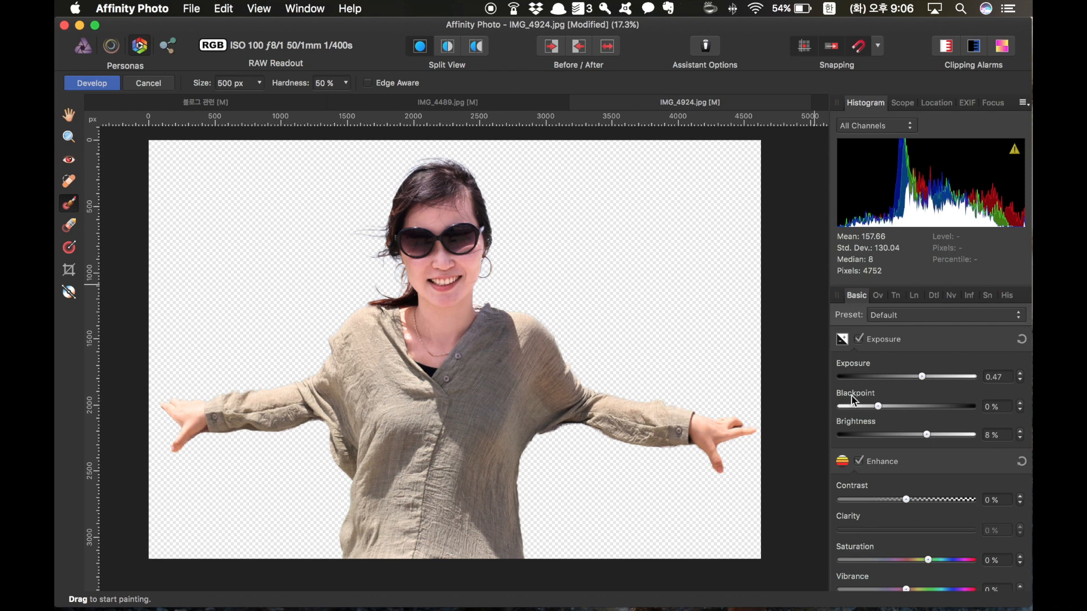
drag(866, 403, 872, 404)
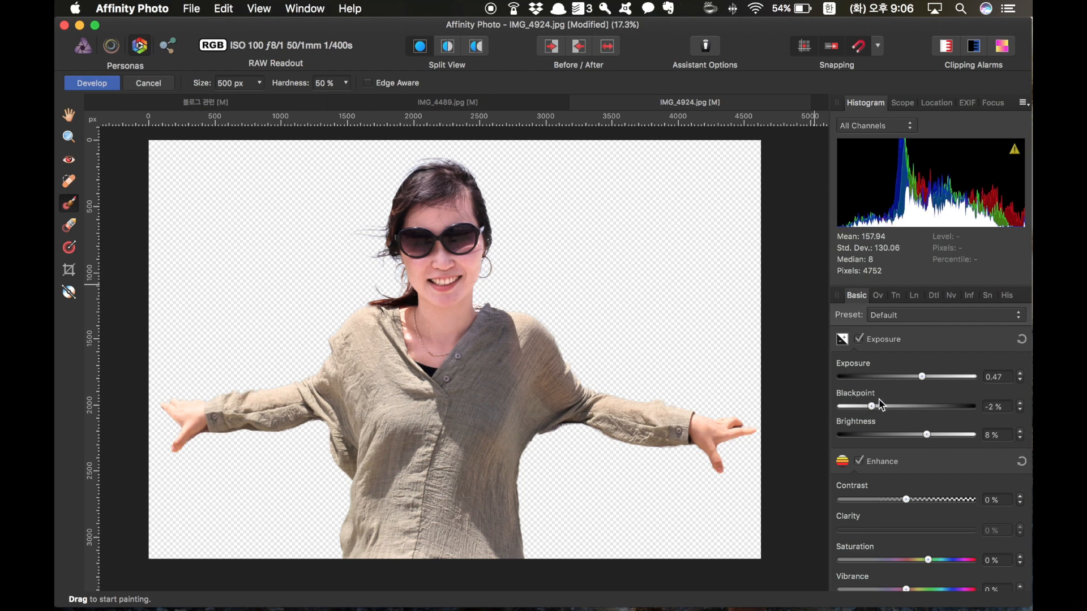
click(93, 84)
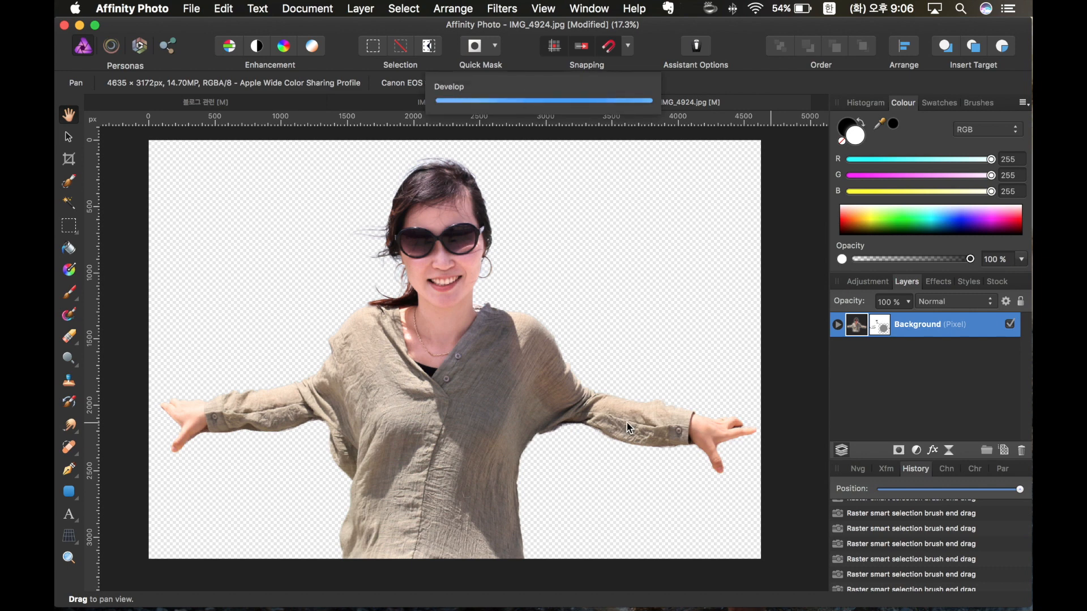
Export the whole document as a PNG-24 at 4635 × 3172 px to the Desktop
scroll(627, 422, up, 3)
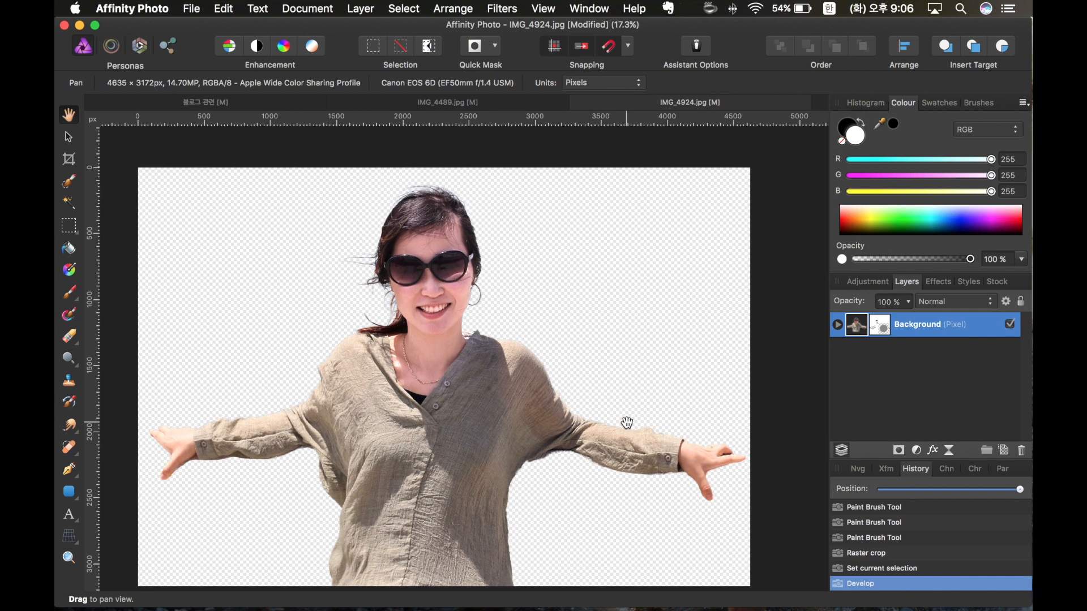
scroll(634, 417, left, 8)
scroll(624, 420, down, 5)
scroll(623, 420, right, 3)
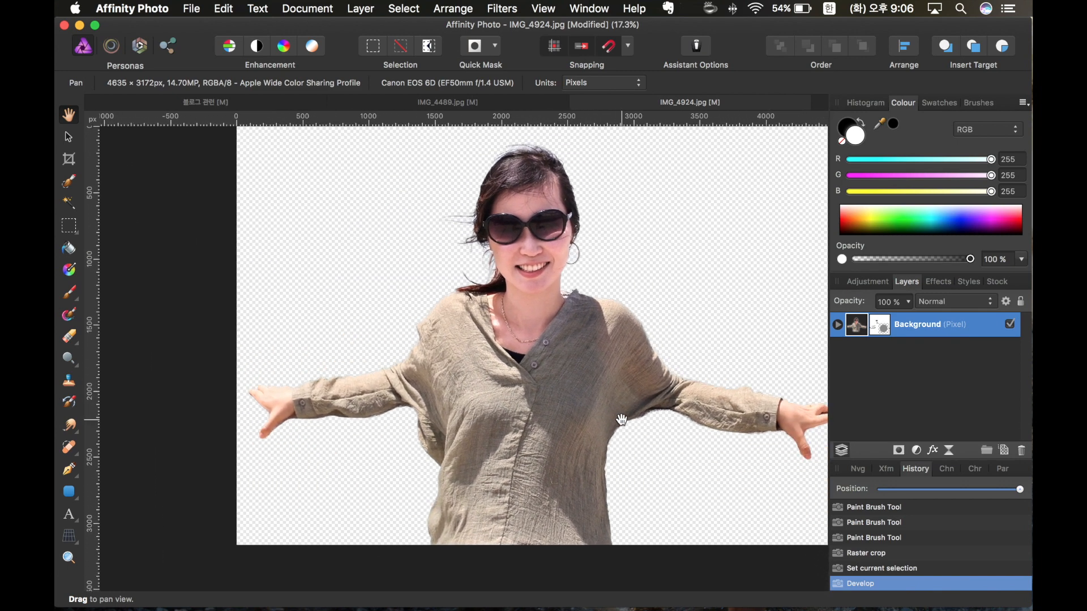
key(alt+shift+super+s)
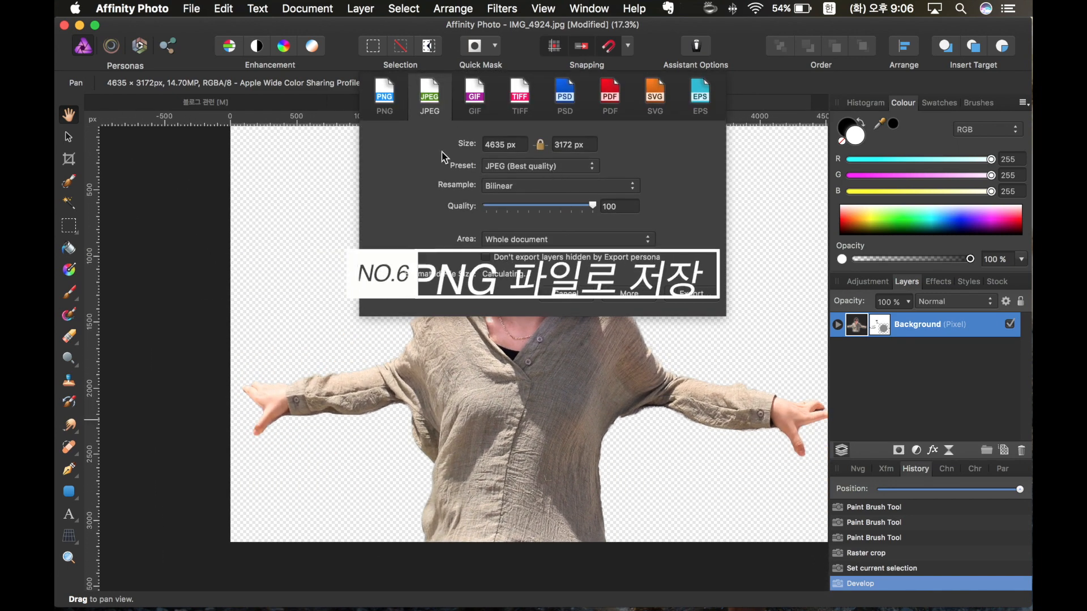
click(384, 99)
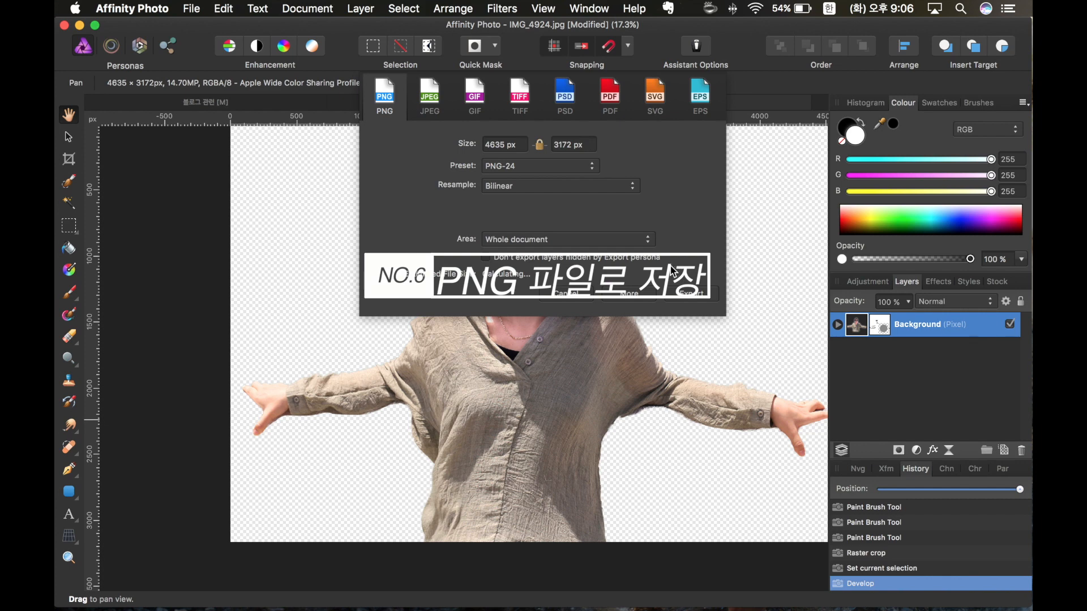
click(691, 302)
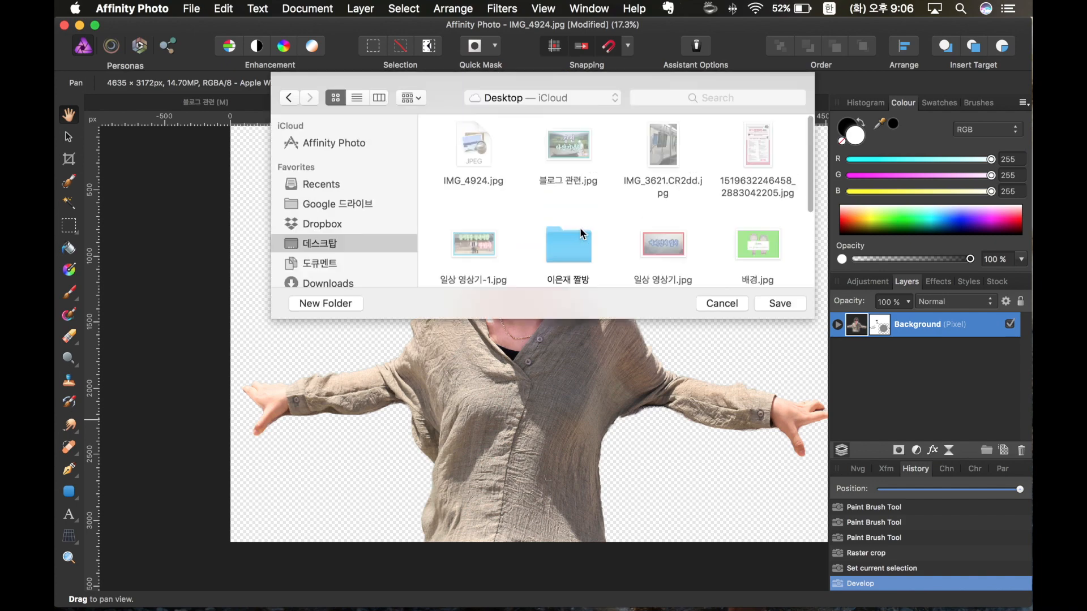
click(790, 365)
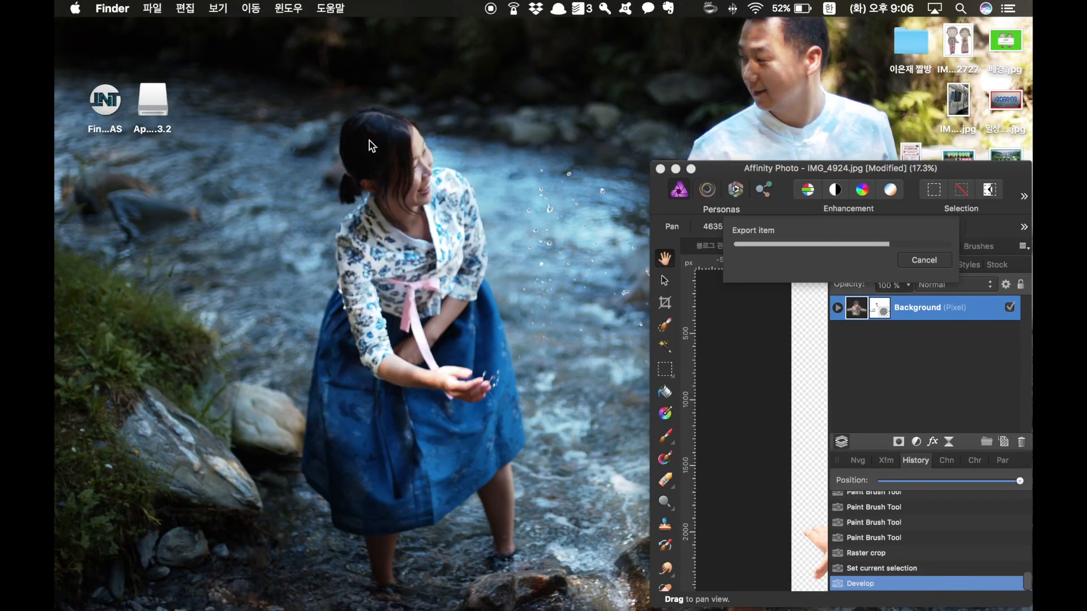
Clear the Affinity Photo window off the desktop by minimising it and select the exported PNG file
drag(883, 168, 458, 78)
click(245, 80)
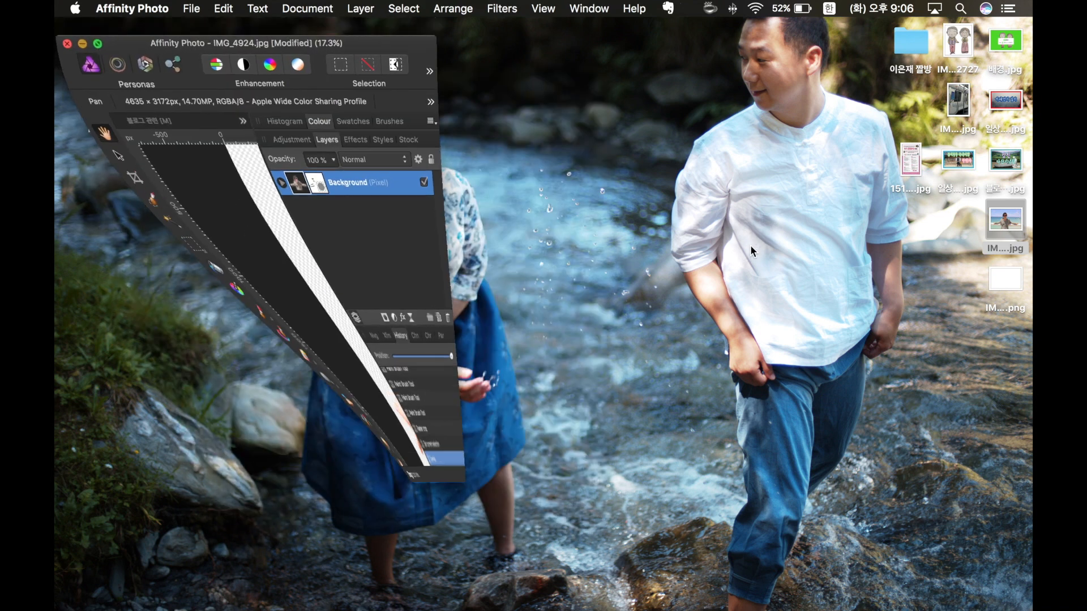
click(1001, 272)
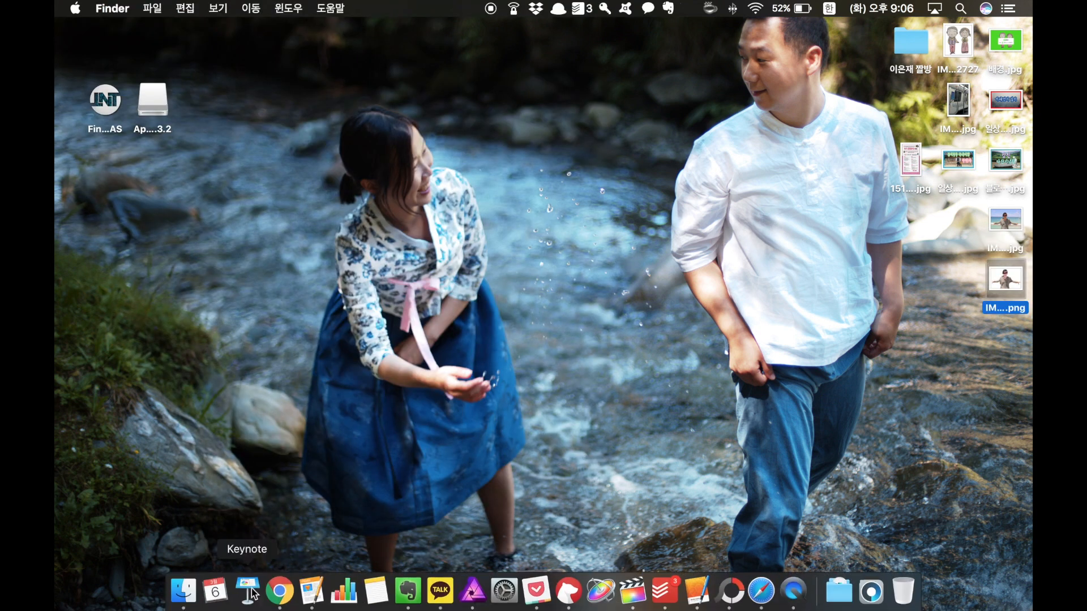
Switch to Keynote, create a presentation from the standard White theme and change its slide to the blank master
click(248, 590)
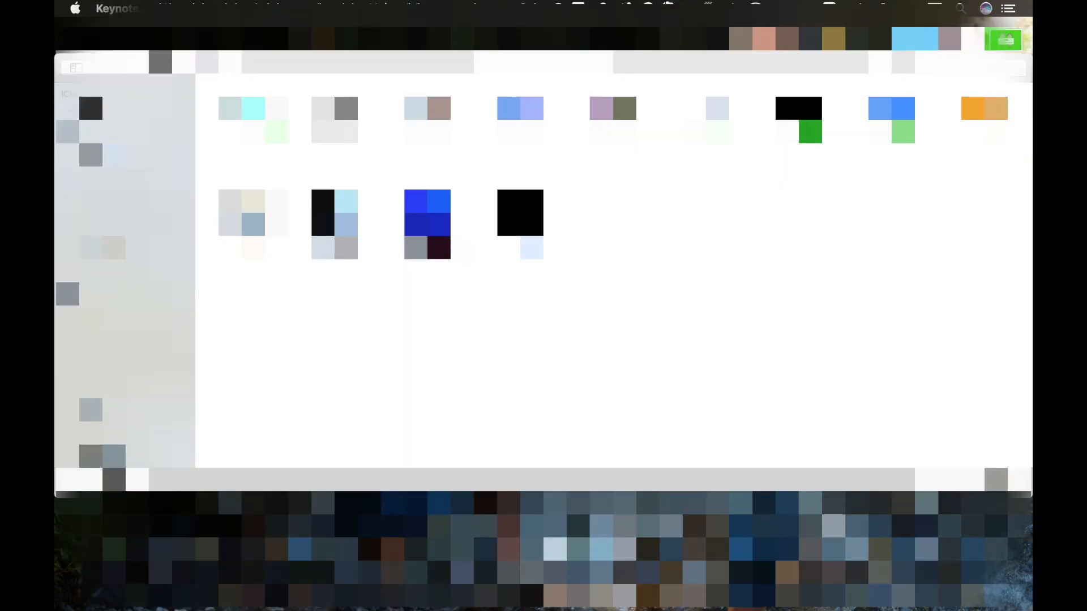
click(113, 110)
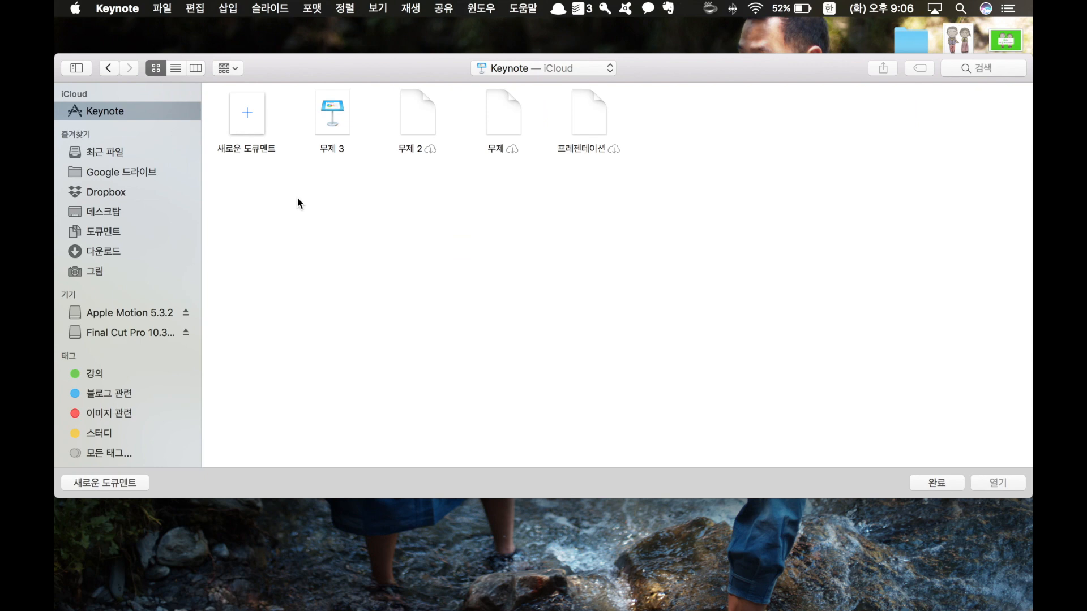
double_click(248, 116)
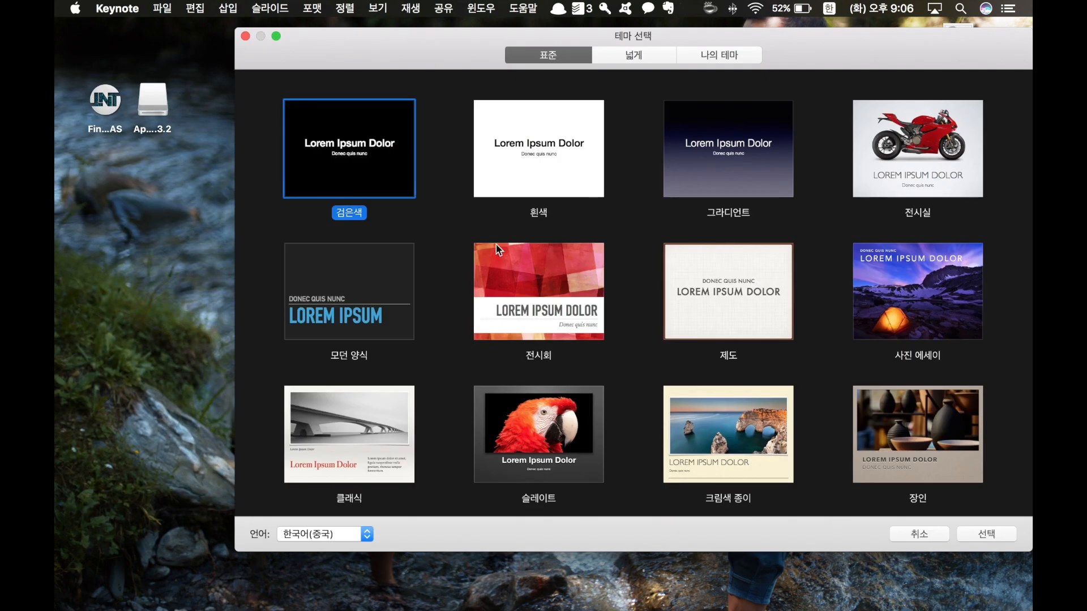
click(510, 164)
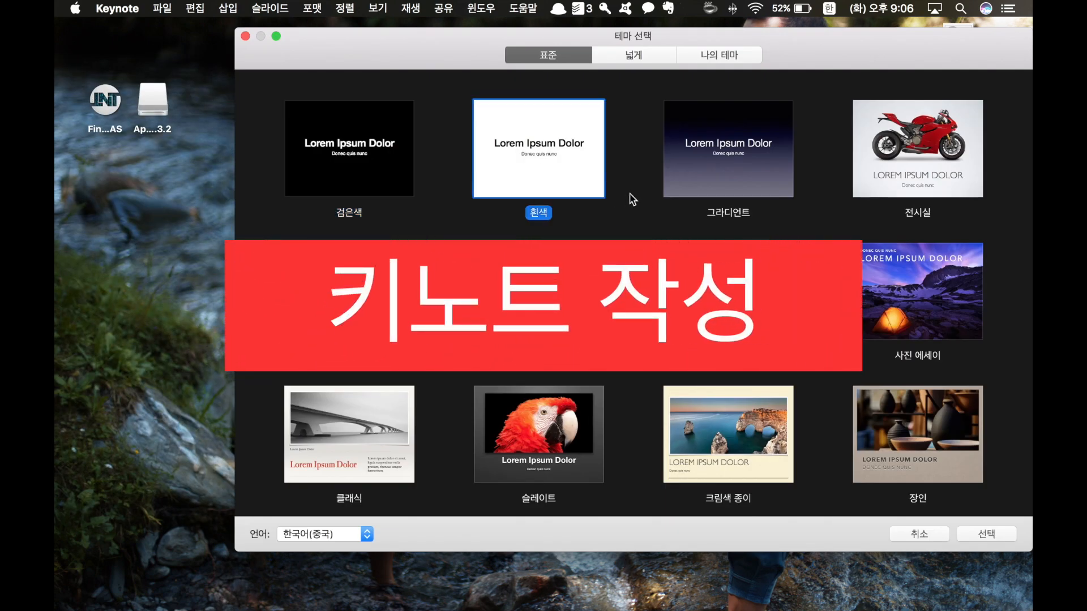
double_click(514, 148)
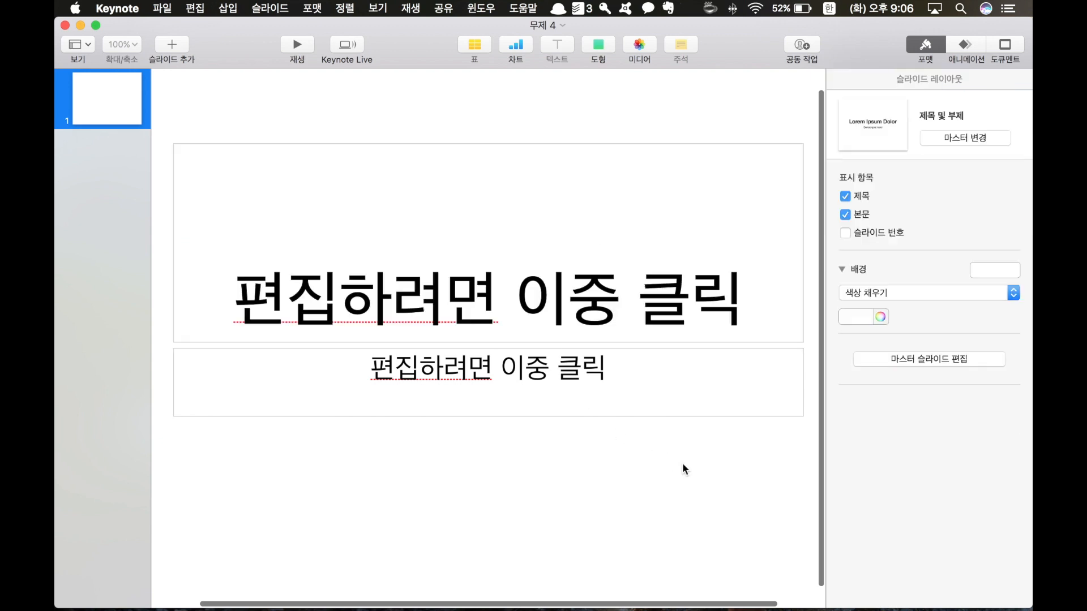
click(1001, 140)
click(837, 544)
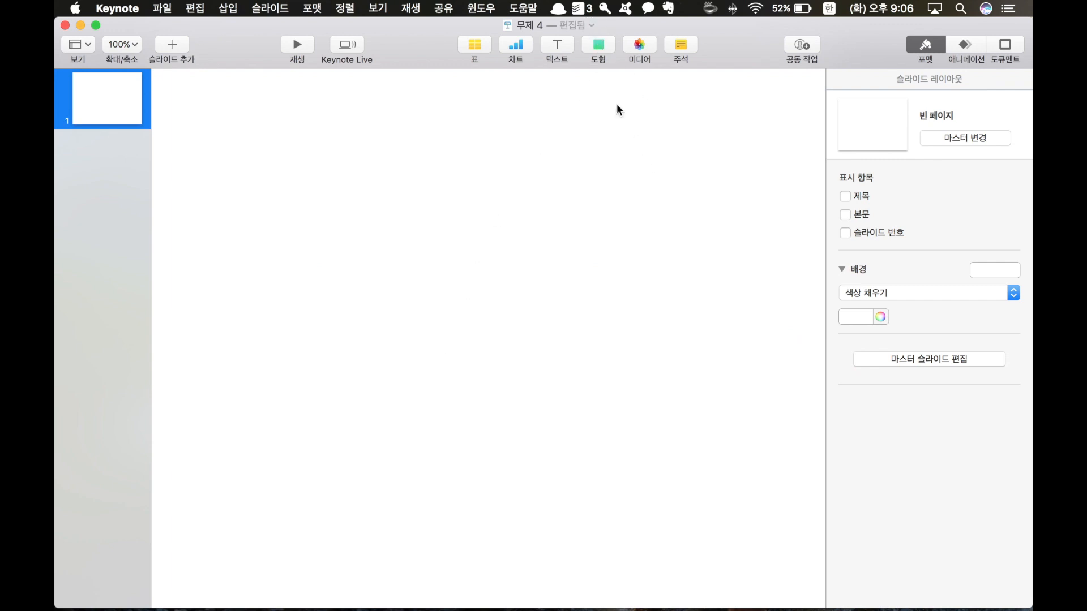
Insert a basic square shape and stretch it into a full-width blue band covering about the lower 45% of the slide
click(608, 44)
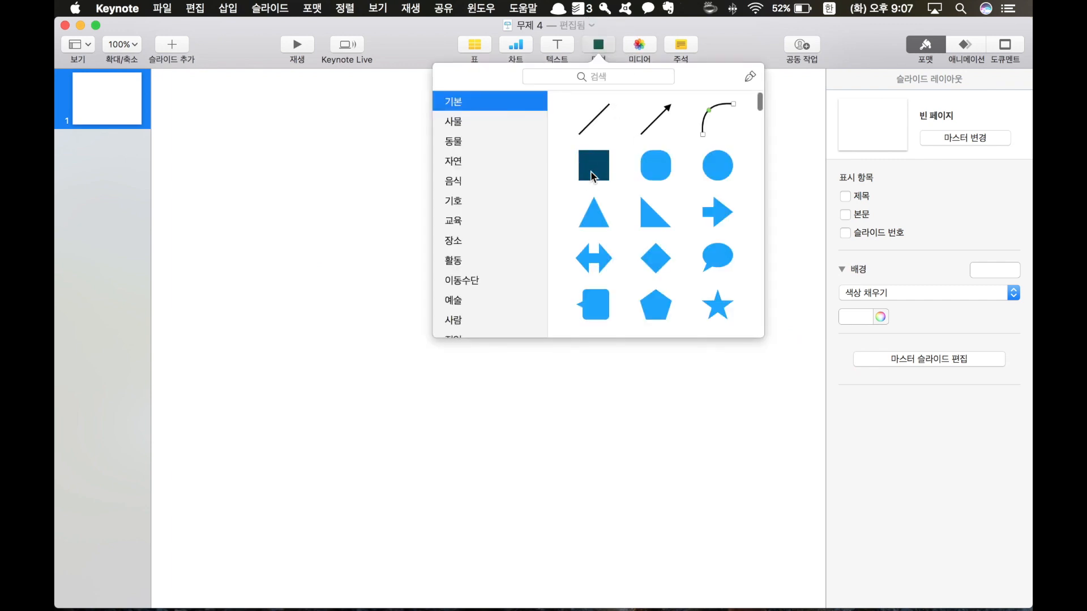
click(592, 175)
drag(482, 423, 198, 412)
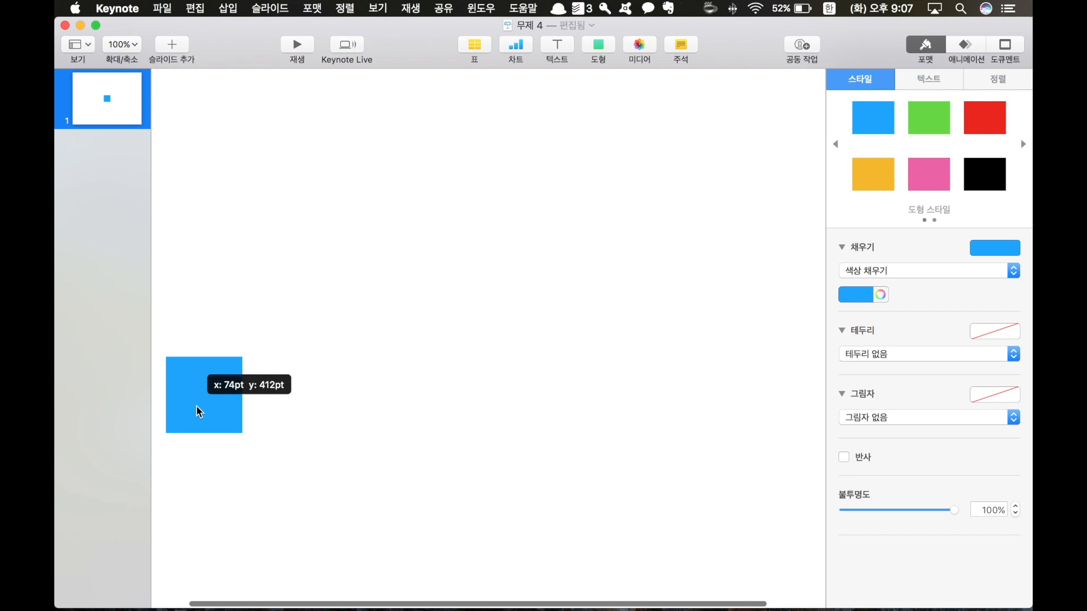
scroll(199, 411, down, 5)
scroll(199, 412, up, 5)
scroll(202, 412, down, 3)
scroll(200, 411, down, 2)
drag(343, 388, 706, 498)
click(638, 318)
Place the exported PNG cut-out from the desktop on the slide as a separate image, not as the blue rectangle's fill
drag(905, 40, 741, 42)
drag(1013, 278, 238, 329)
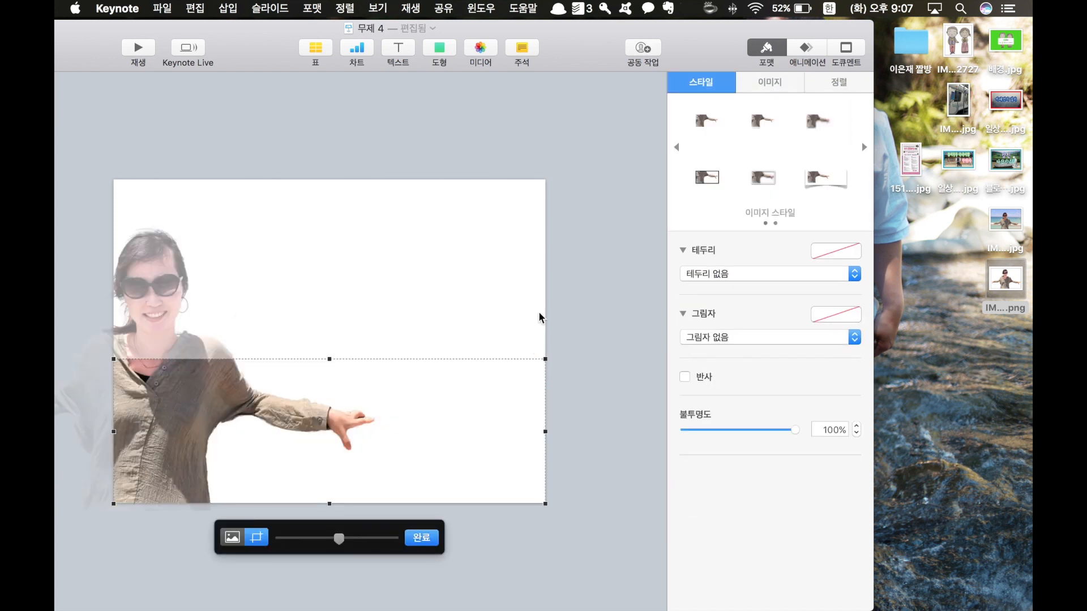
key(super+z)
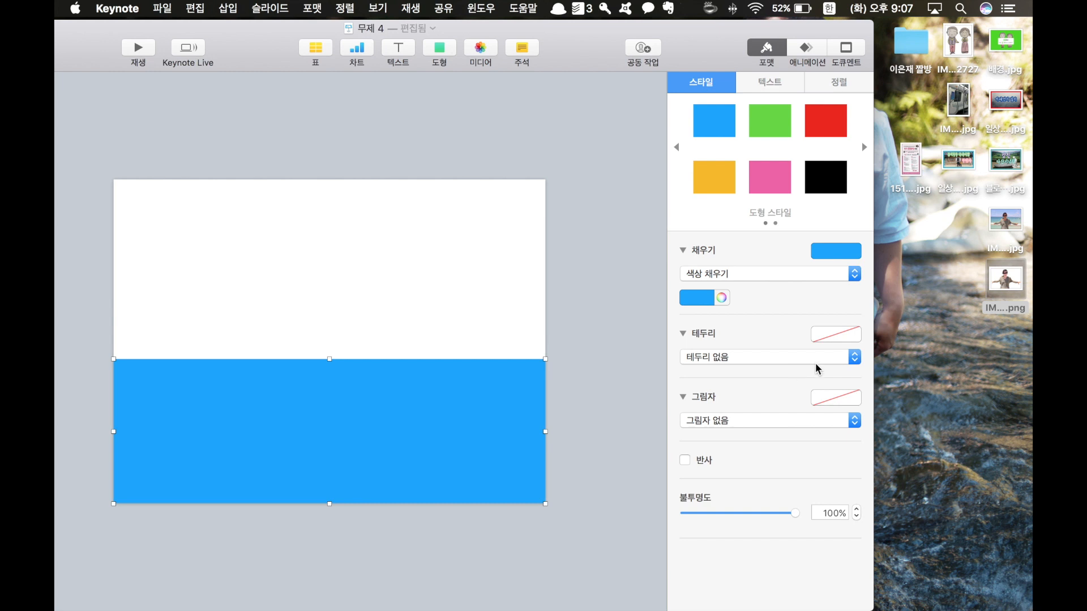
click(993, 327)
drag(1004, 282, 577, 298)
double_click(714, 32)
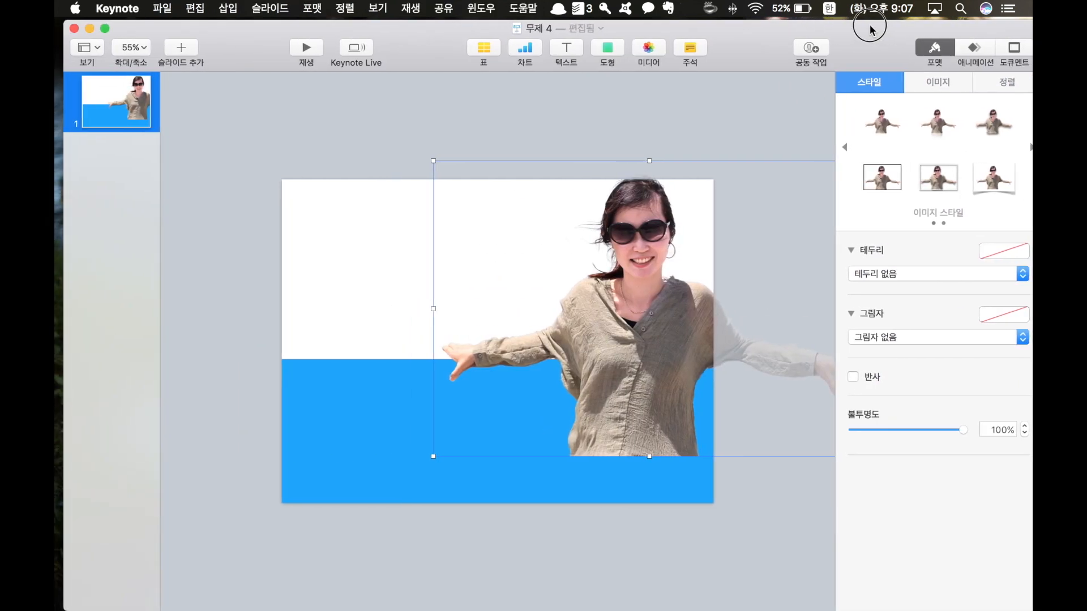
Move the woman's image to the slide's bottom centre and reduce the blue rectangle to about the lower third of the slide
drag(612, 320, 499, 394)
click(355, 371)
click(561, 253)
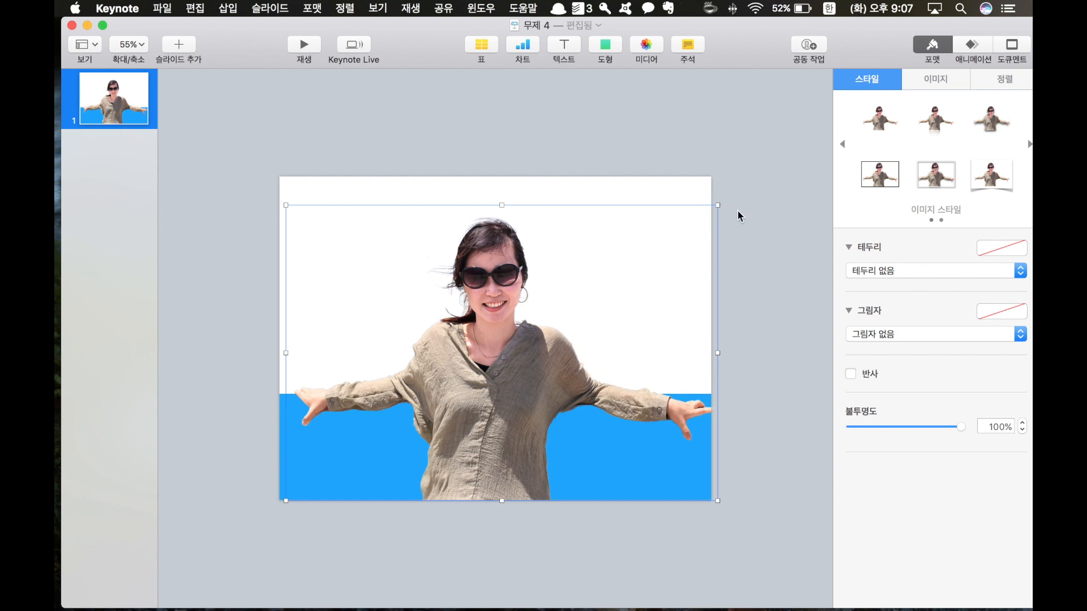
key(super+a)
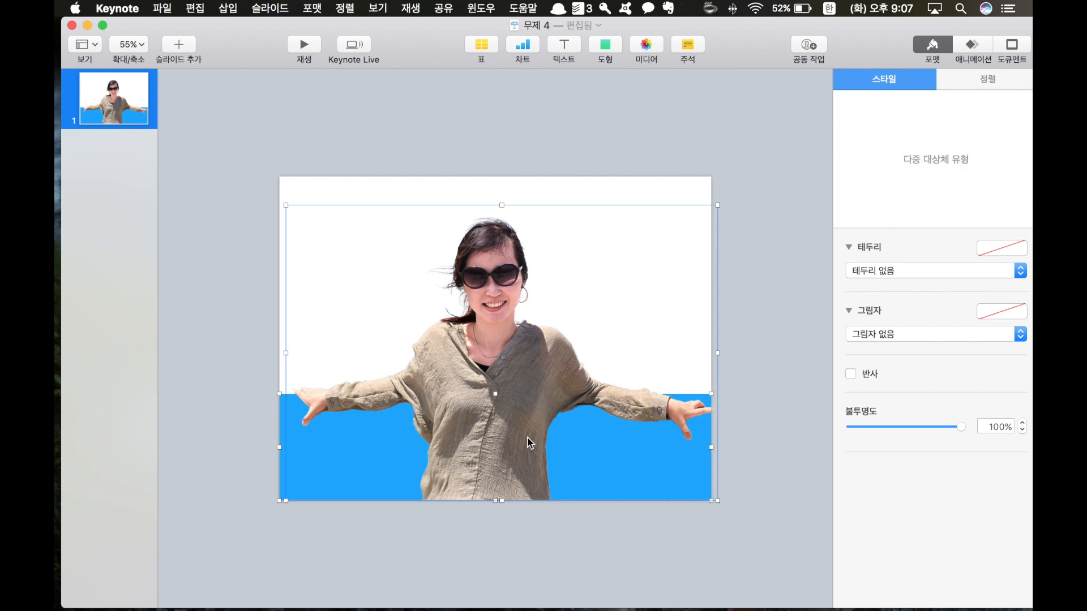
click(766, 474)
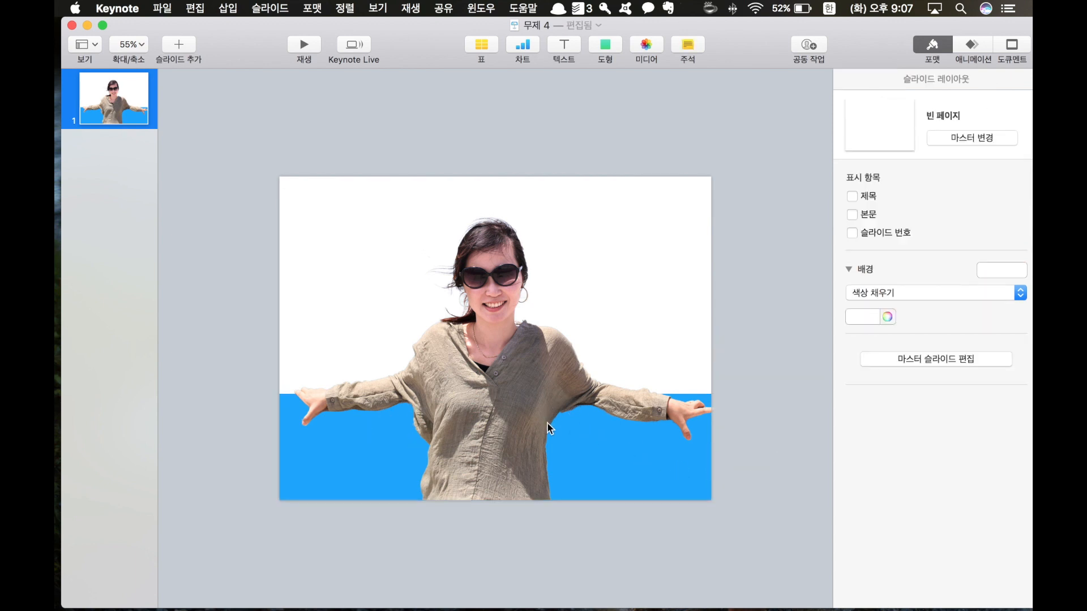
Bring the blue rectangle in front of the woman's image and raise its top edge slightly
click(590, 449)
right_click(684, 468)
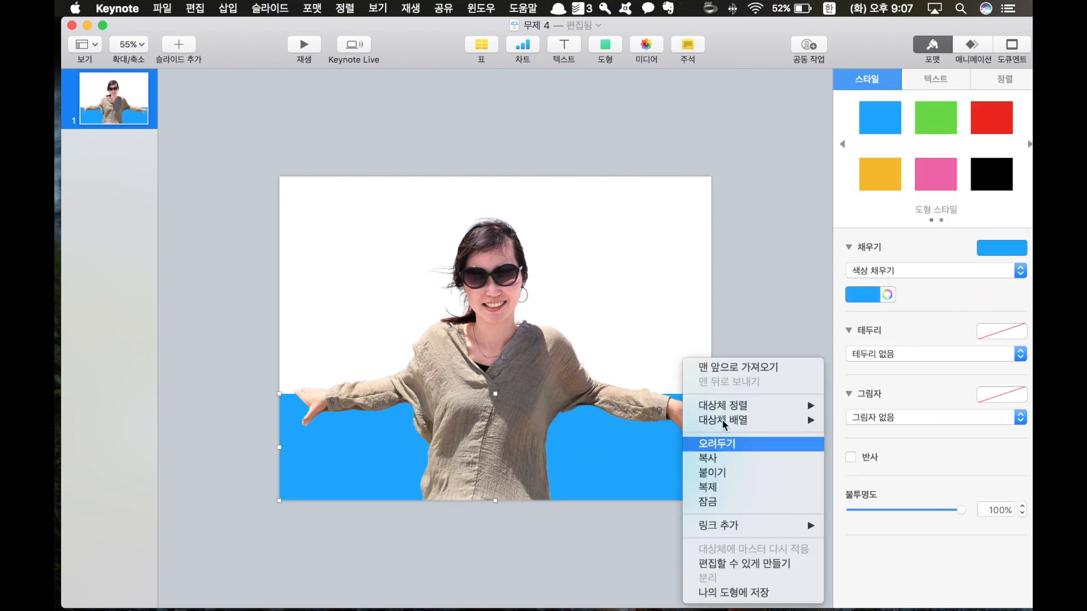
click(770, 375)
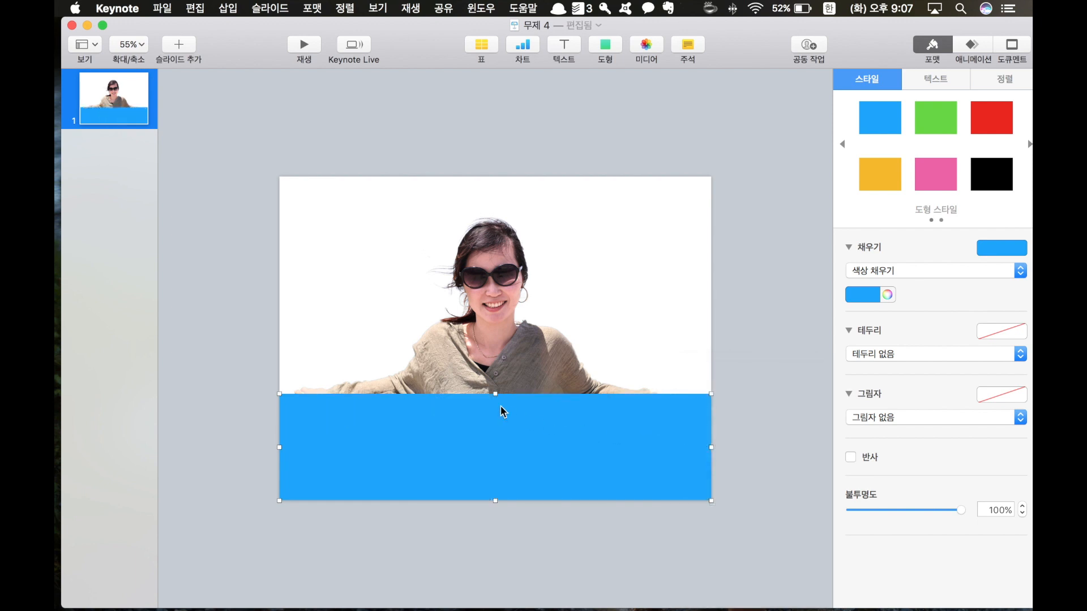
drag(495, 396, 495, 391)
click(757, 445)
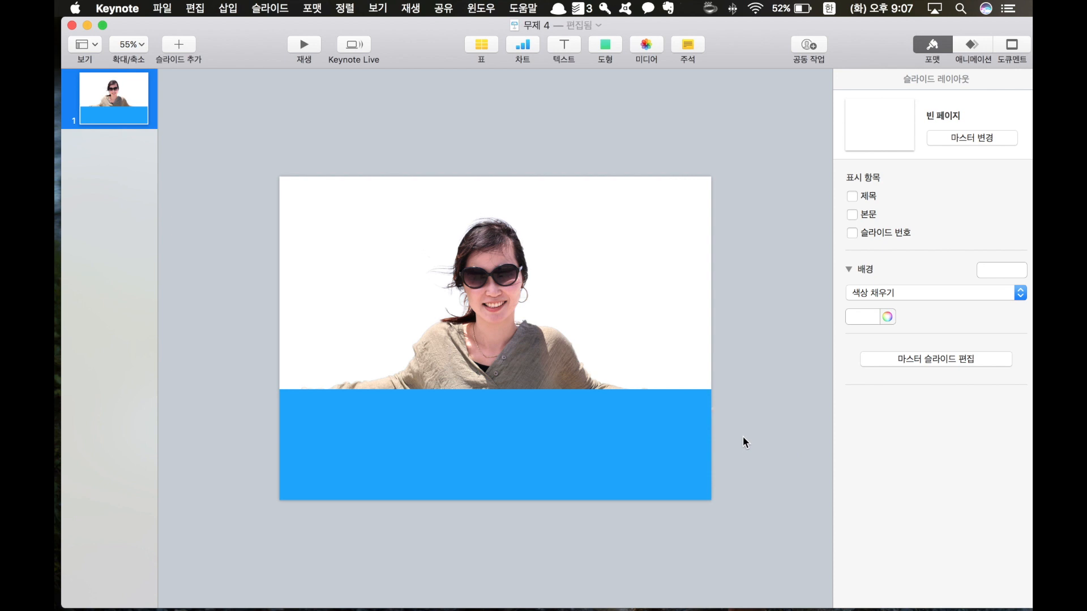
Add a text box centred on the blue rectangle reading "우리들의 휴가"
click(564, 45)
drag(493, 338, 487, 445)
text(우리들의 휴가)
Set the font size of the whole "우리들의 휴가" title to 150 pt
key(super+a)
click(998, 253)
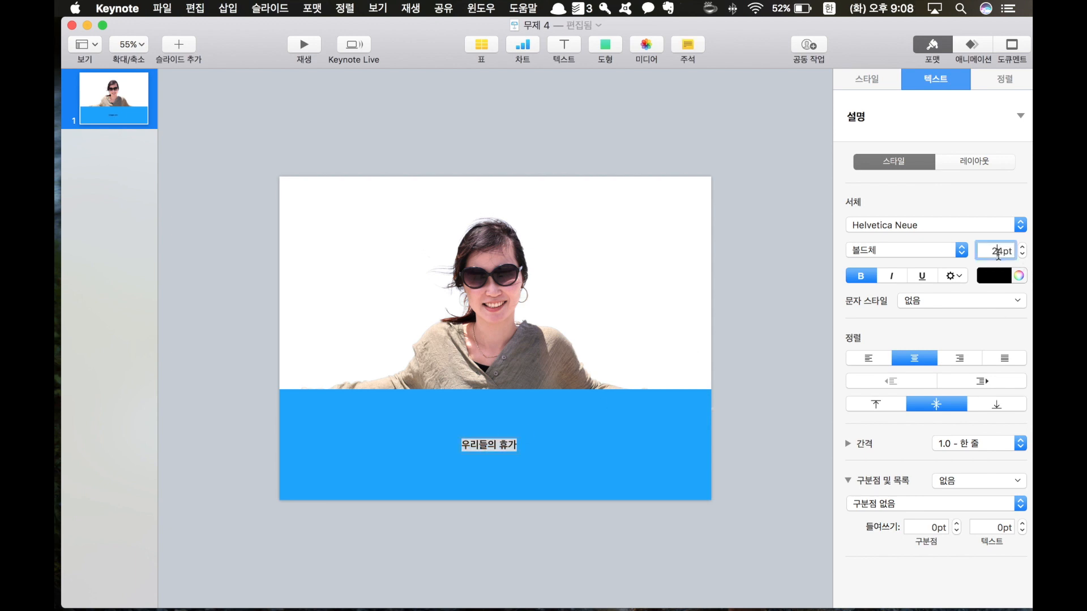
text(300)
key(Return)
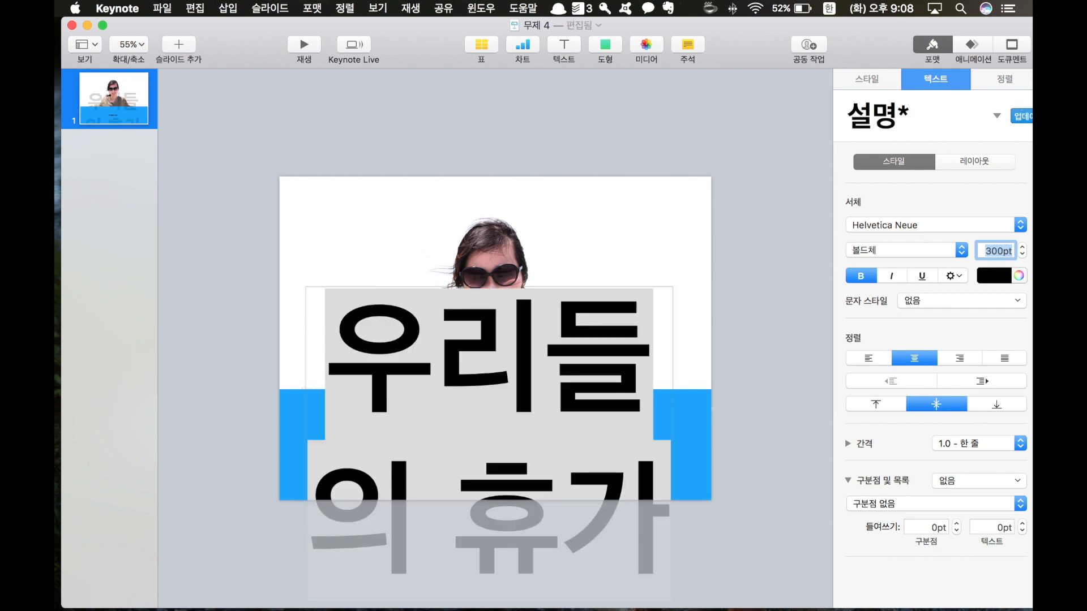
text(150)
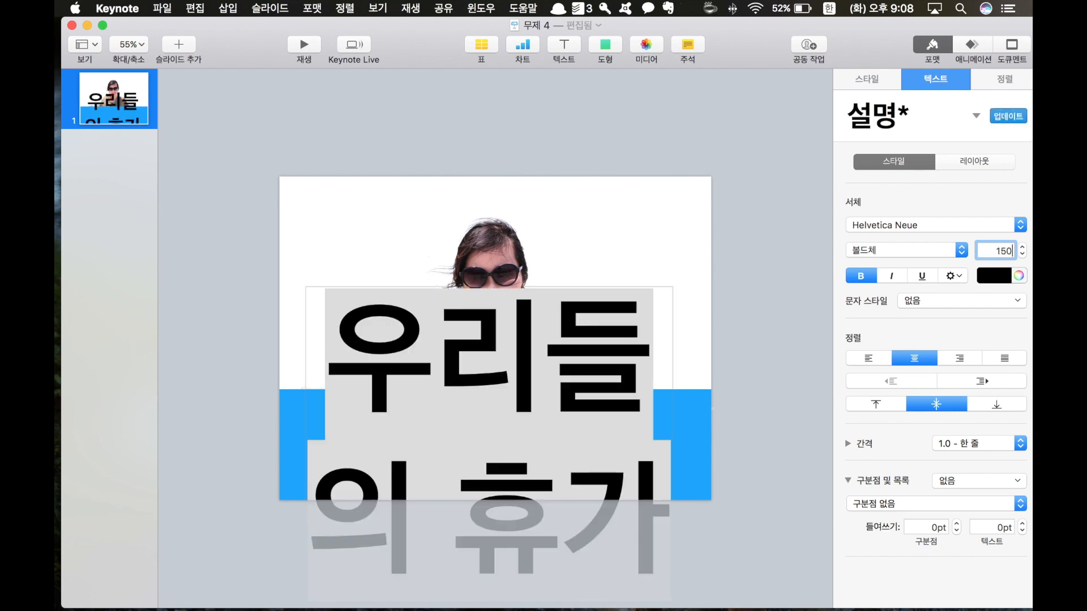
key(Return)
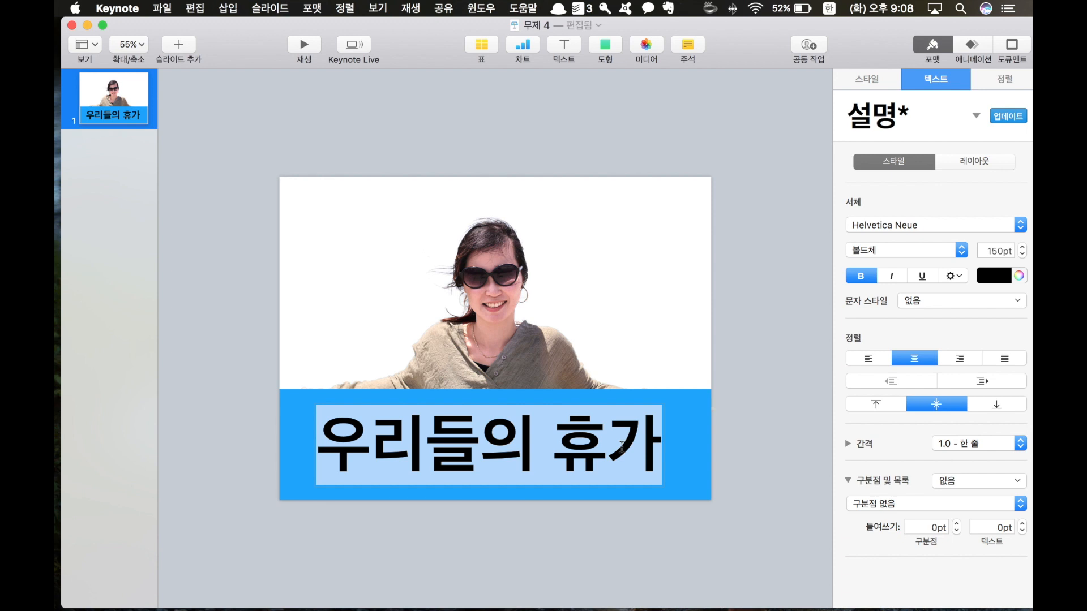
click(608, 458)
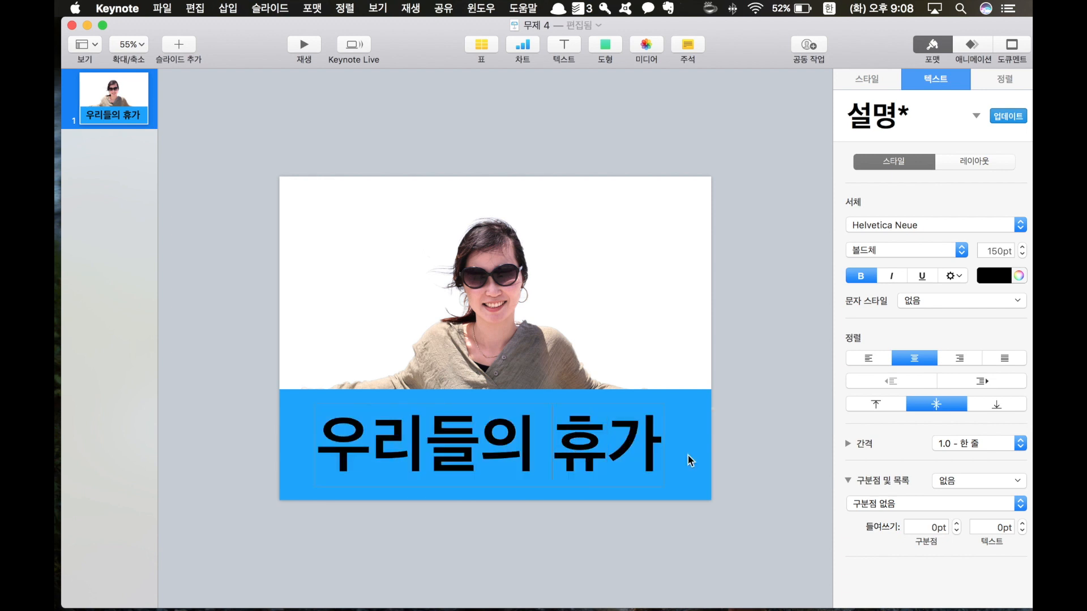
Add a circle over the woman's image, about half the slide's width, reaching from her head down onto the title
key(super+a)
click(668, 342)
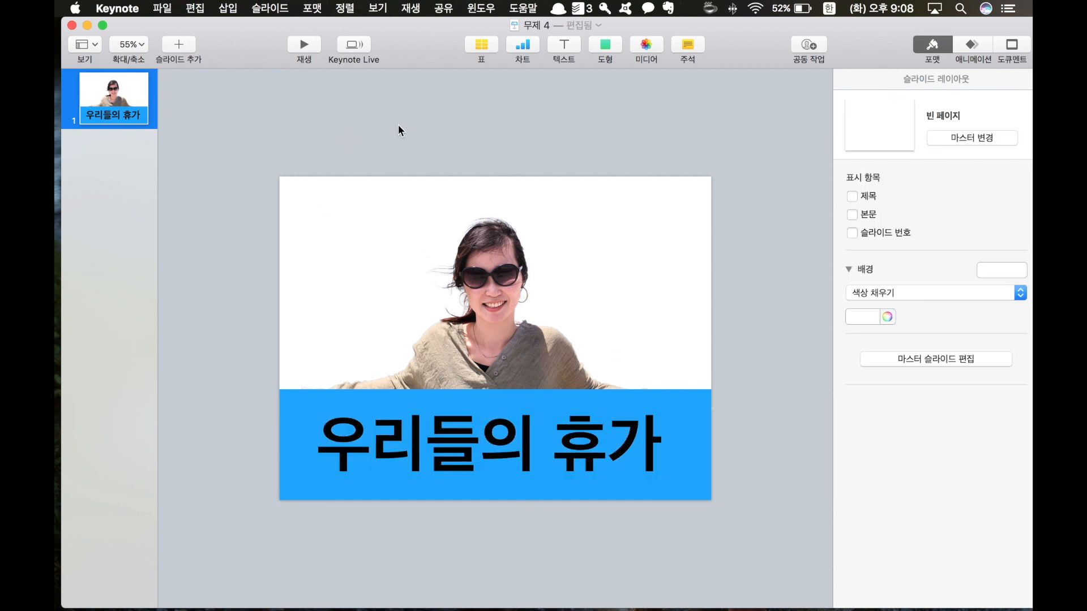
click(607, 48)
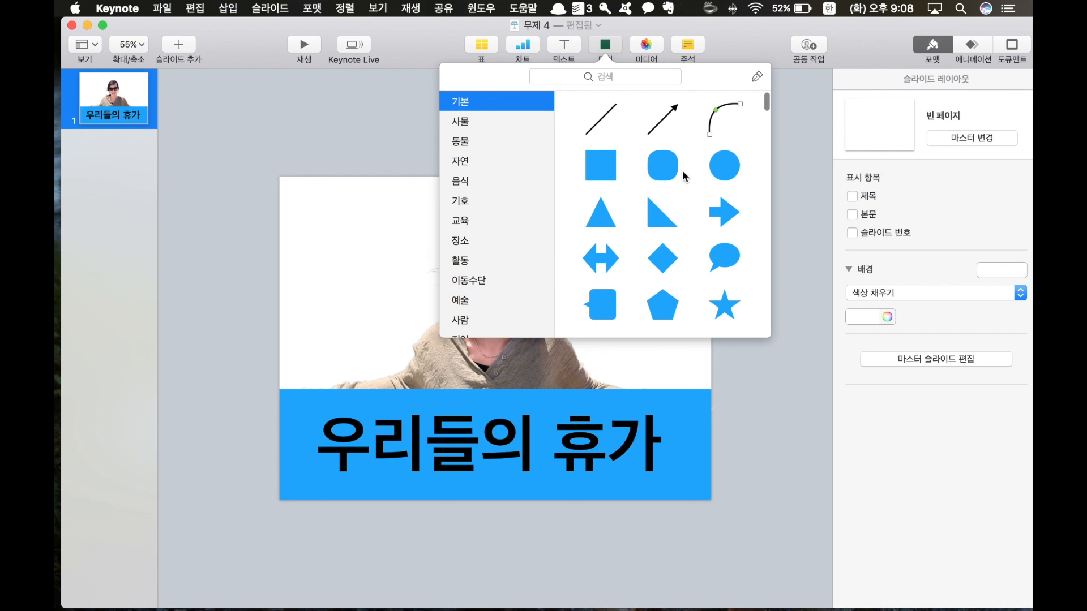
click(725, 166)
drag(488, 365, 627, 449)
drag(515, 343, 493, 348)
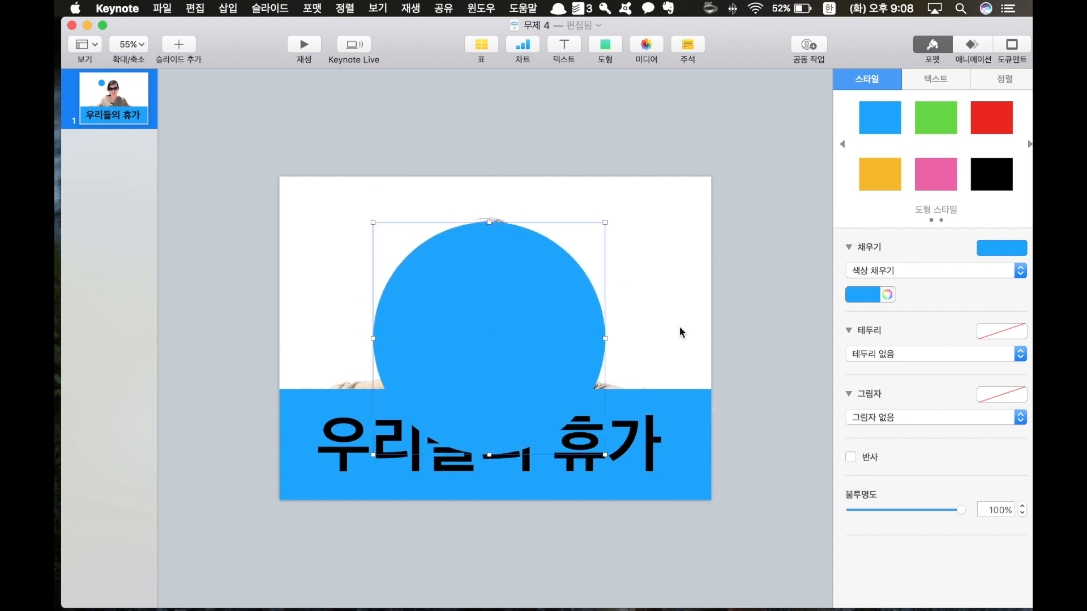
Send the circle behind the woman's image and fill it with the lightest blue
right_click(496, 290)
click(586, 324)
click(579, 303)
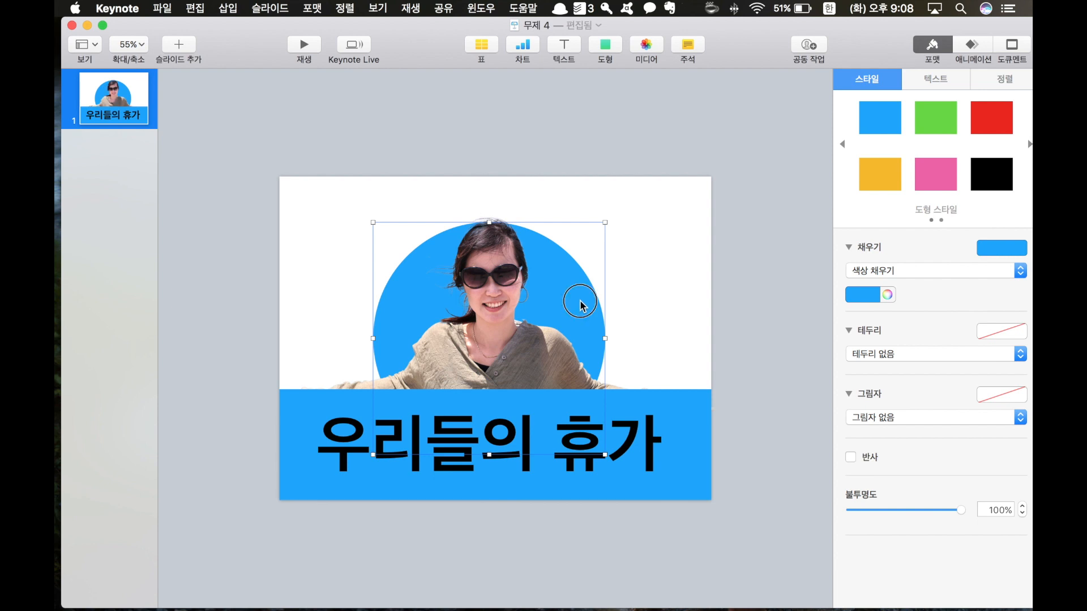
click(1002, 245)
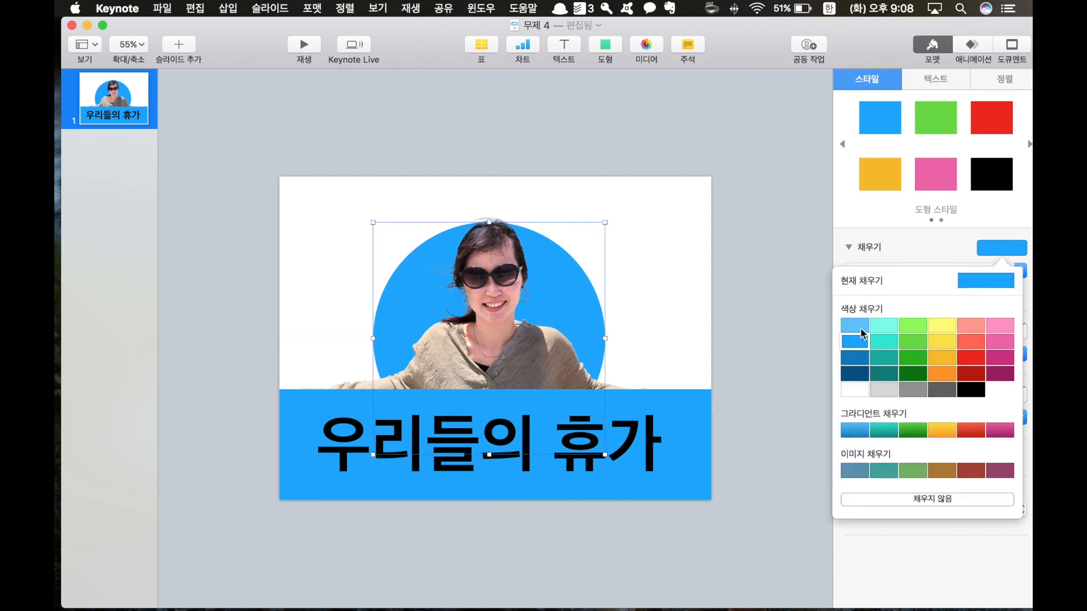
click(855, 326)
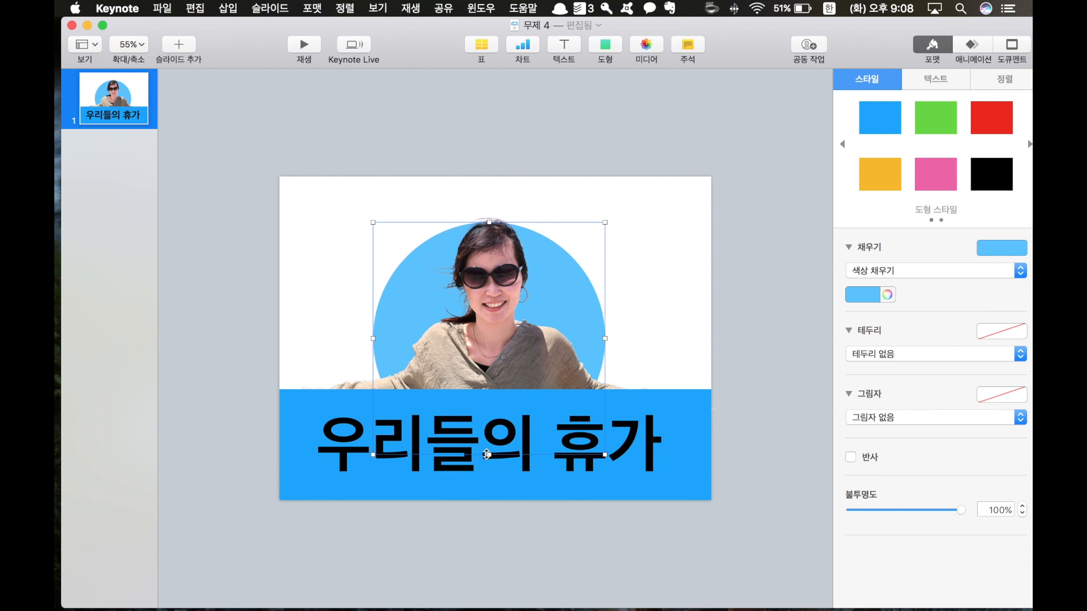
Enlarge the light blue circle down to the slide's bottom edge and centre it roughly behind the woman
drag(487, 455, 489, 499)
drag(371, 359, 319, 360)
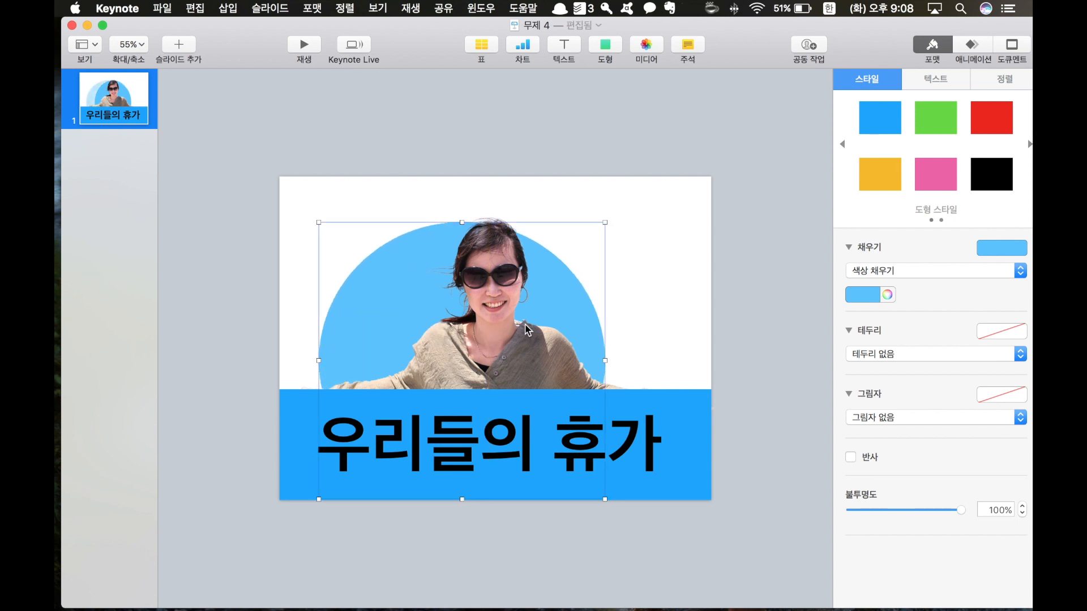
drag(570, 311, 609, 317)
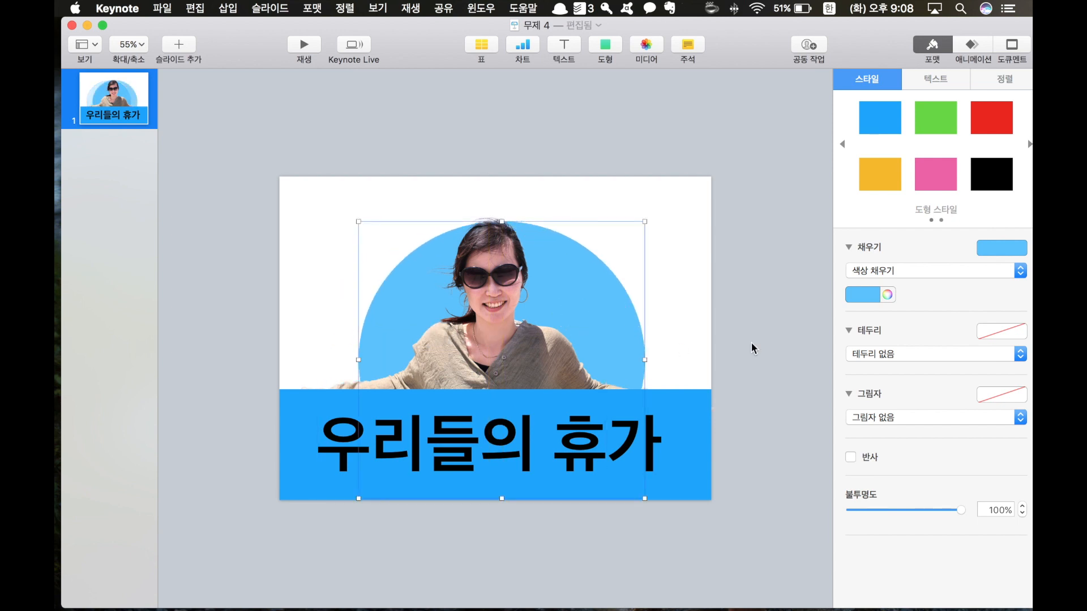
Move the woman's image slightly right, then crop it to the slide's right edge and the circle's left edge
click(752, 351)
mouse_move(505, 362)
mouse_down()
mouse_move(518, 342)
mouse_move(492, 368)
mouse_move(510, 340)
mouse_move(510, 359)
mouse_up()
double_click(510, 359)
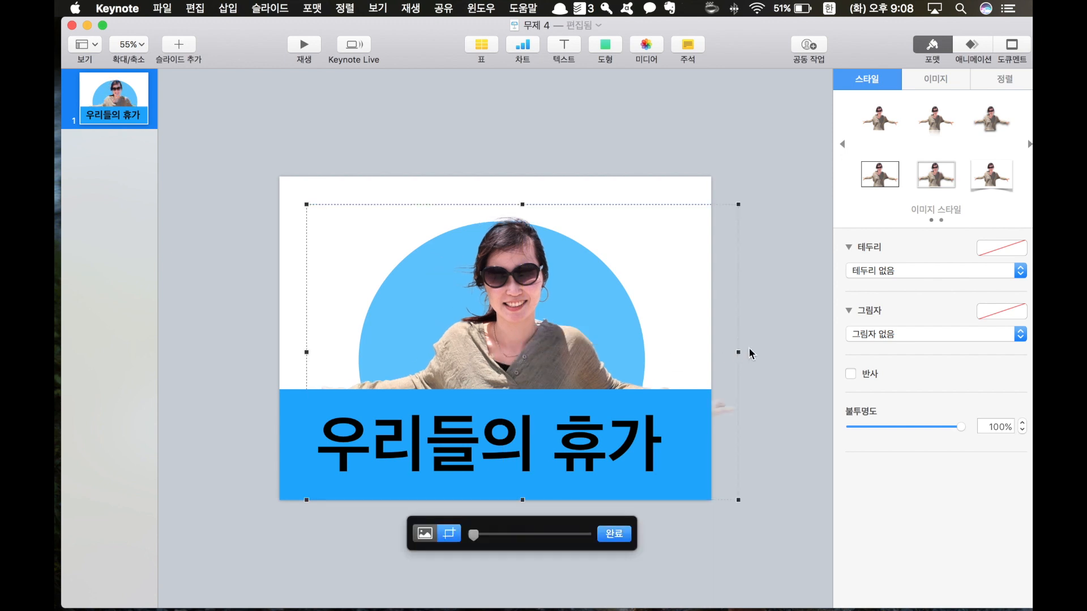
drag(738, 351, 711, 352)
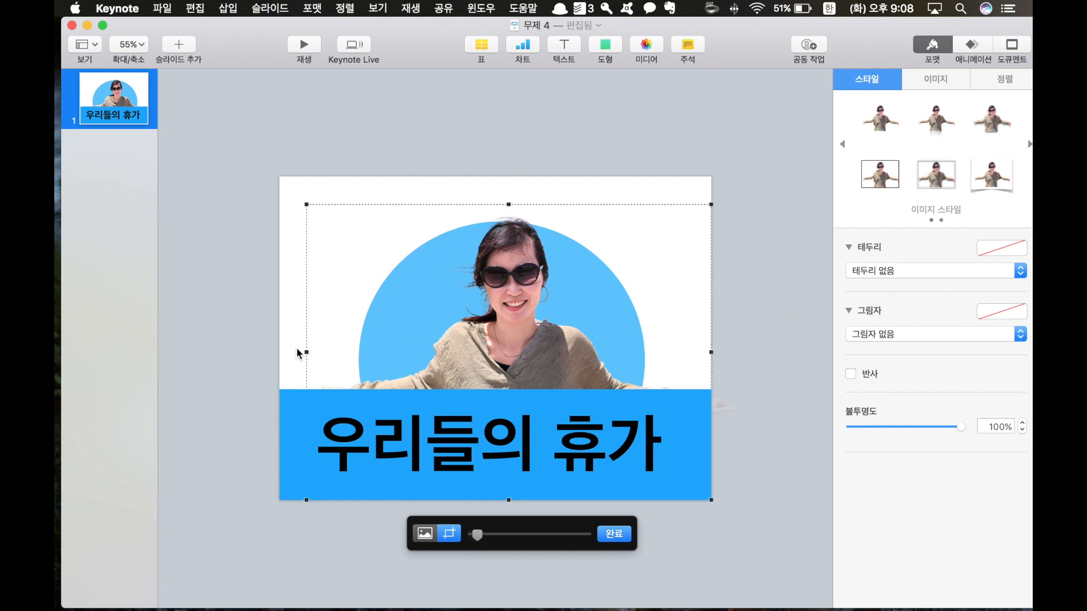
drag(306, 351, 361, 351)
key(Return)
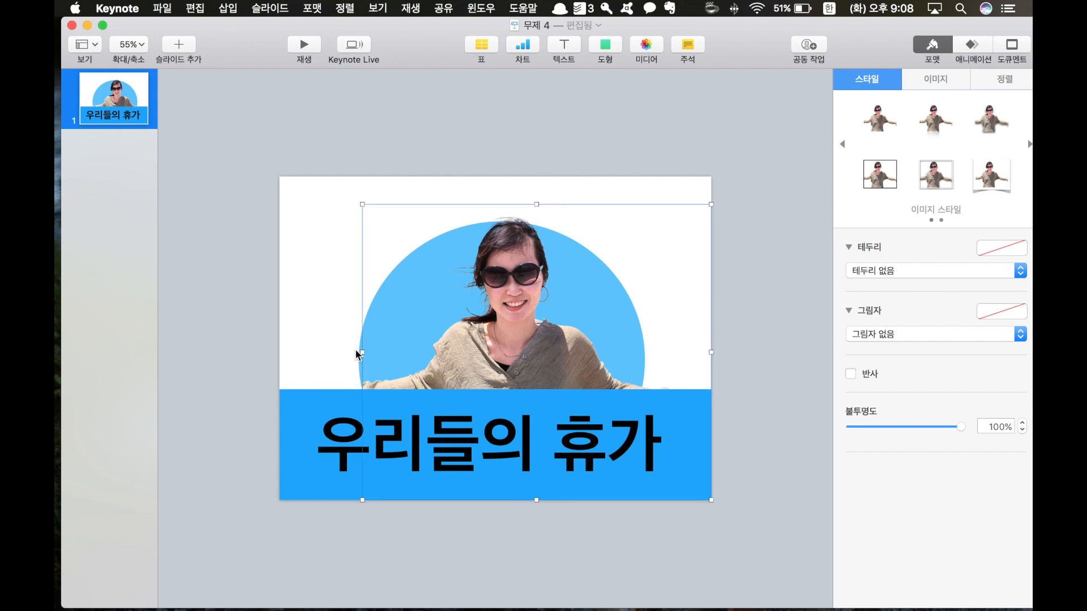
Move the woman's image and the light blue circle together slightly up and left so the circle is centred on the slide
click(616, 324)
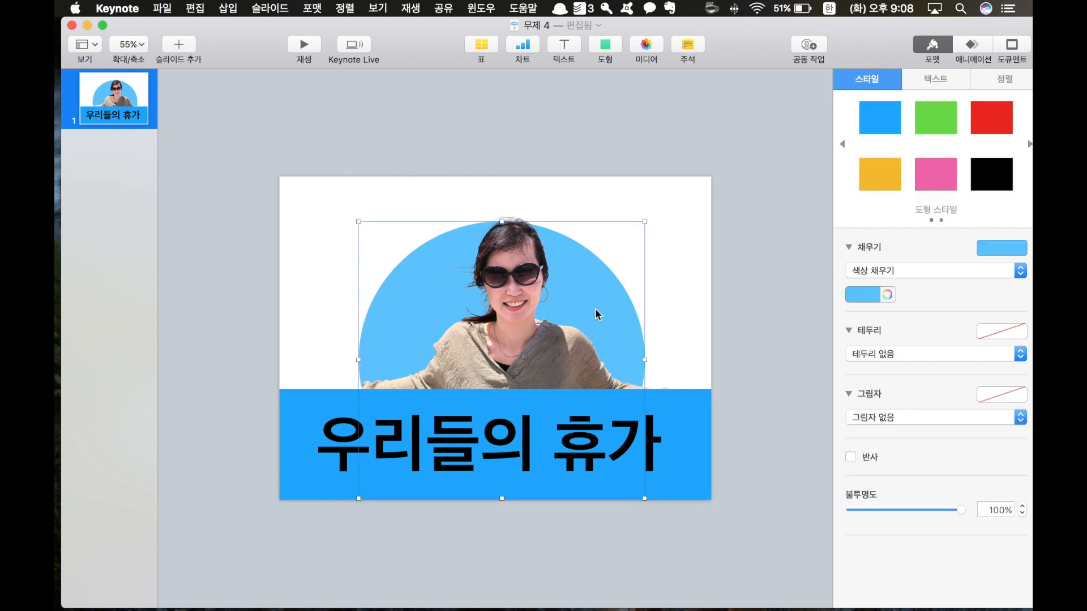
click(721, 291)
drag(722, 314, 337, 212)
mouse_move(502, 347)
mouse_down()
mouse_move(472, 348)
mouse_move(497, 345)
mouse_move(483, 342)
mouse_move(491, 334)
mouse_up()
key(super+z)
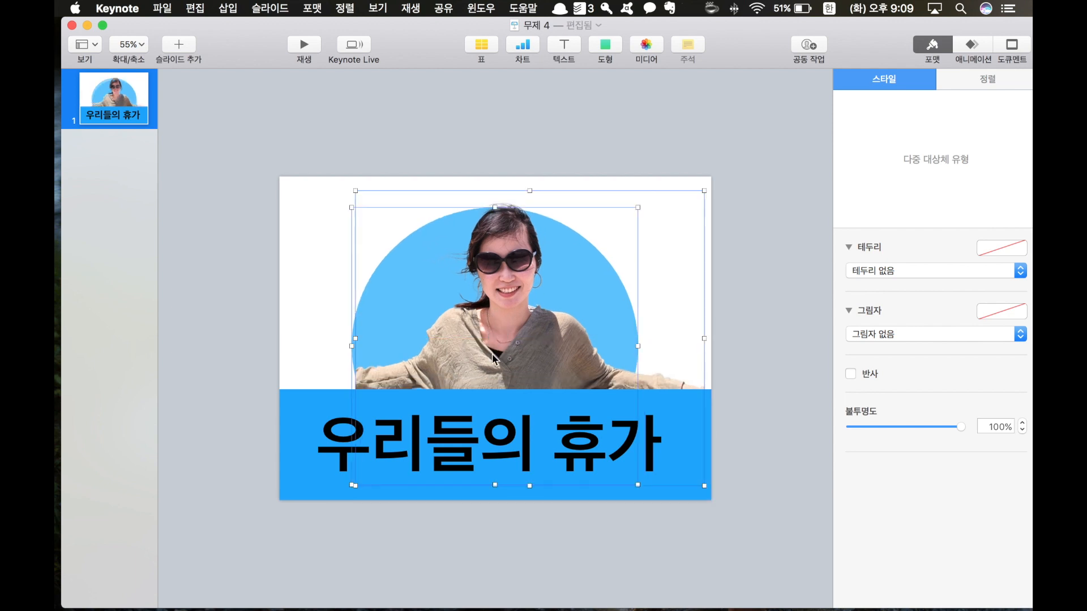
Widen the crop of the woman's image on the left to include her whole outstretched arm
click(782, 338)
double_click(529, 371)
drag(355, 339, 305, 338)
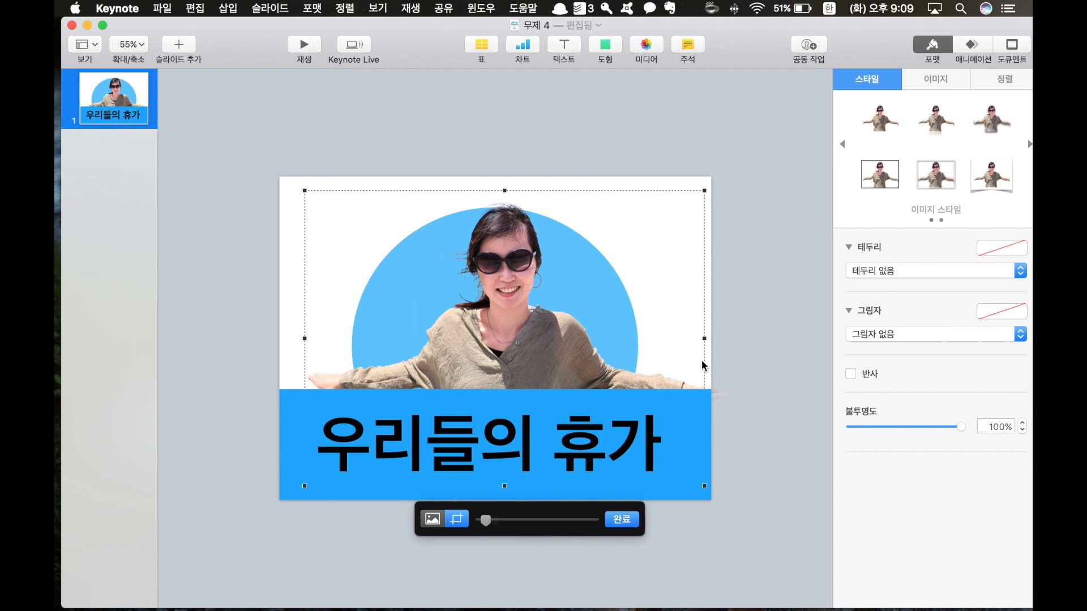
click(621, 519)
Move the woman's image down and slightly left so she is centred in front of the circle
drag(524, 356, 516, 374)
click(587, 316)
drag(606, 289, 604, 284)
click(793, 324)
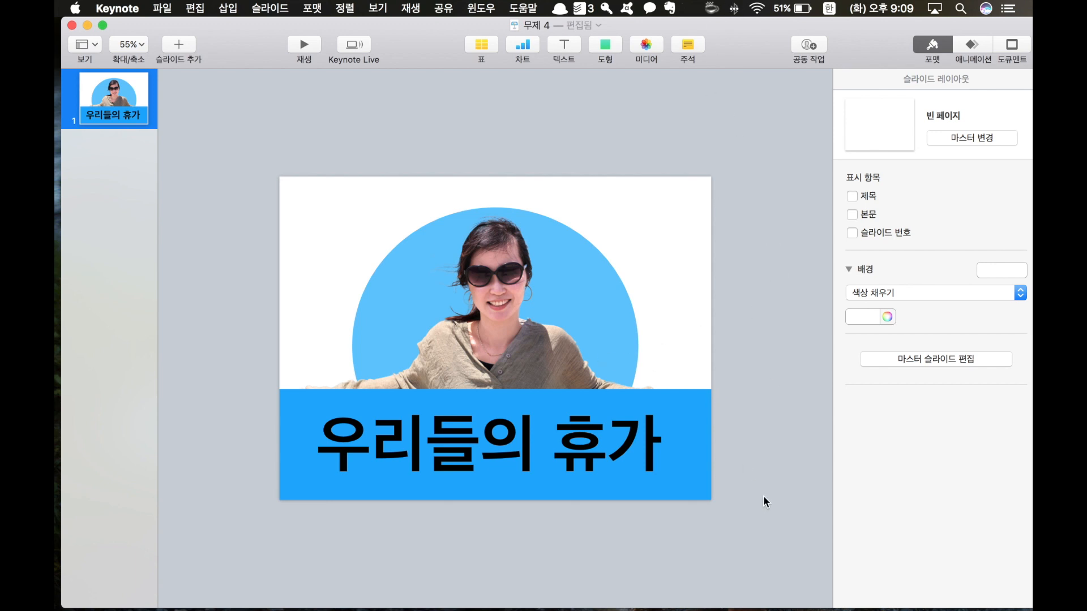
Delete all objects from the slide and minimise the presentation window
drag(781, 501, 676, 438)
key(Delete)
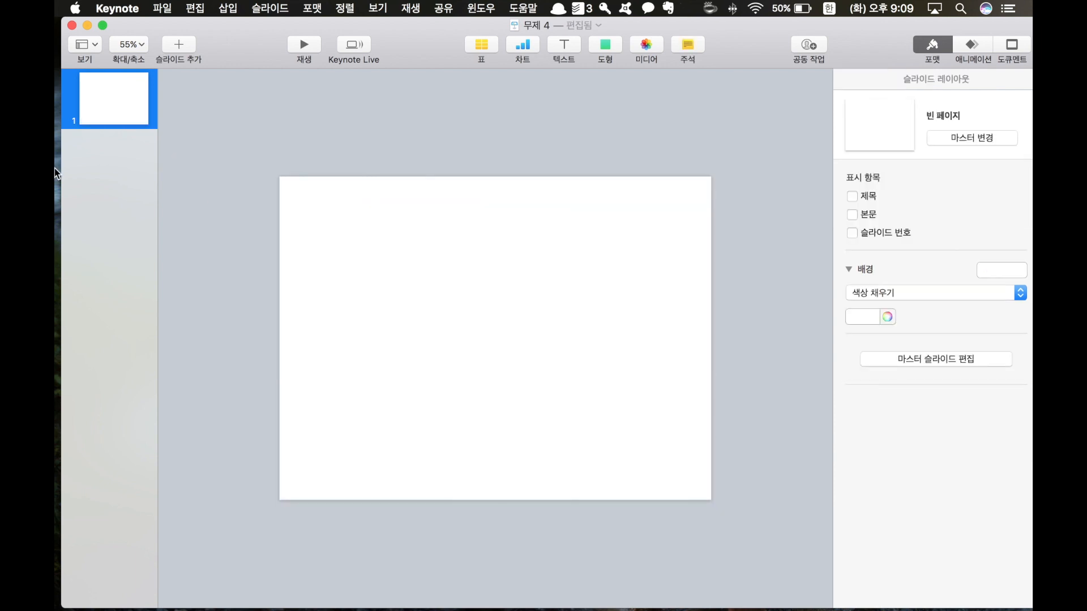
click(88, 25)
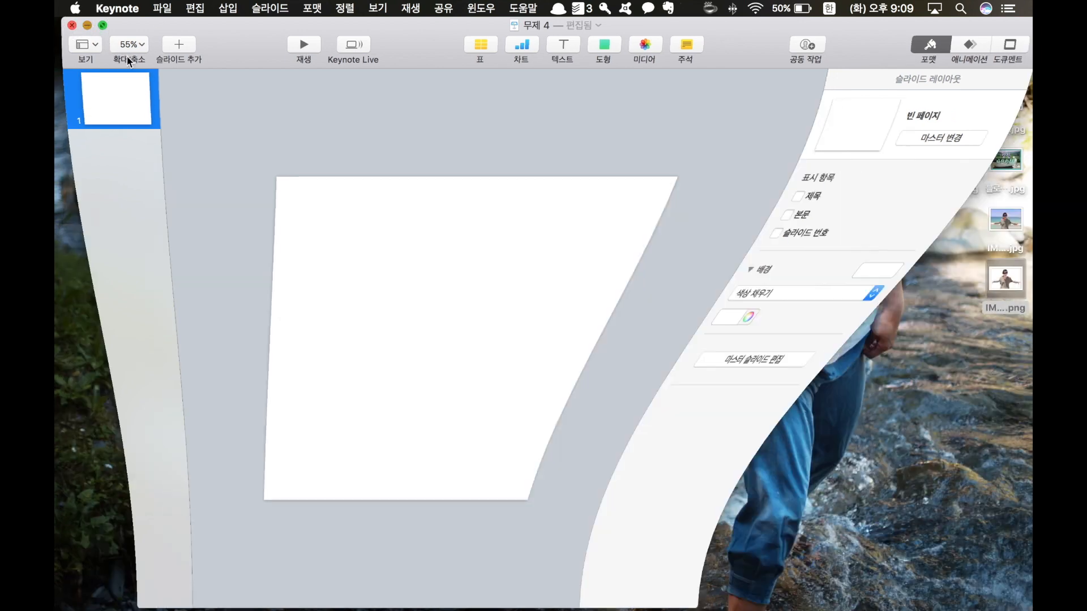
Open the 누끼 folder with the Alfred launcher
click(737, 365)
key(alt+space)
text(ㄴㅜ)
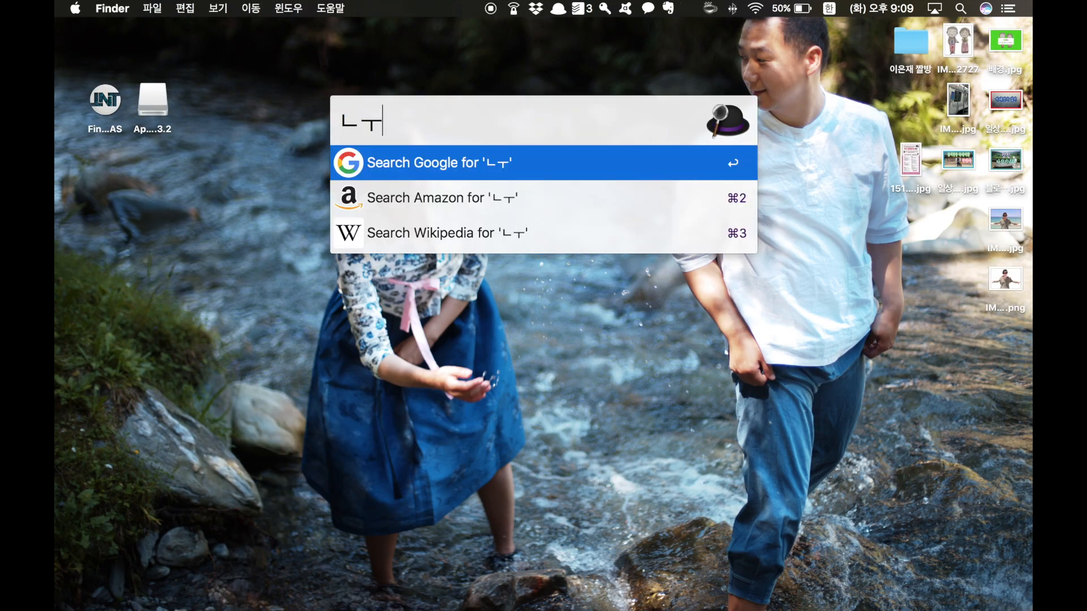
key(BackSpace)
key(BackSpace)
text(누끼)
key(Return)
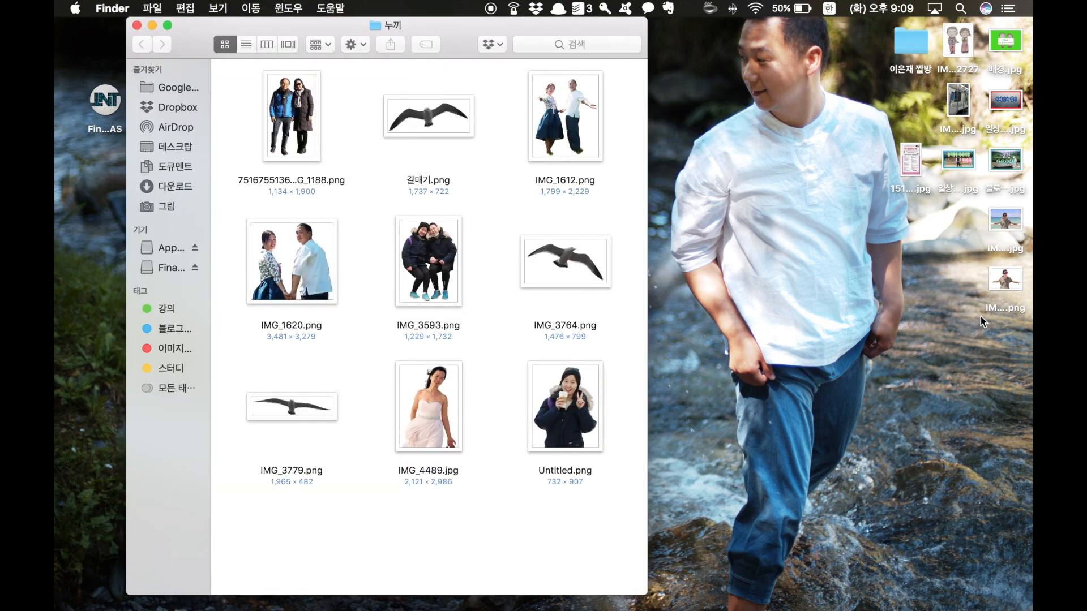
Move IMG_4924.png from the desktop into the 누끼 folder, accept its removal from iCloud Drive, and shift the folder window right
drag(1002, 283, 368, 487)
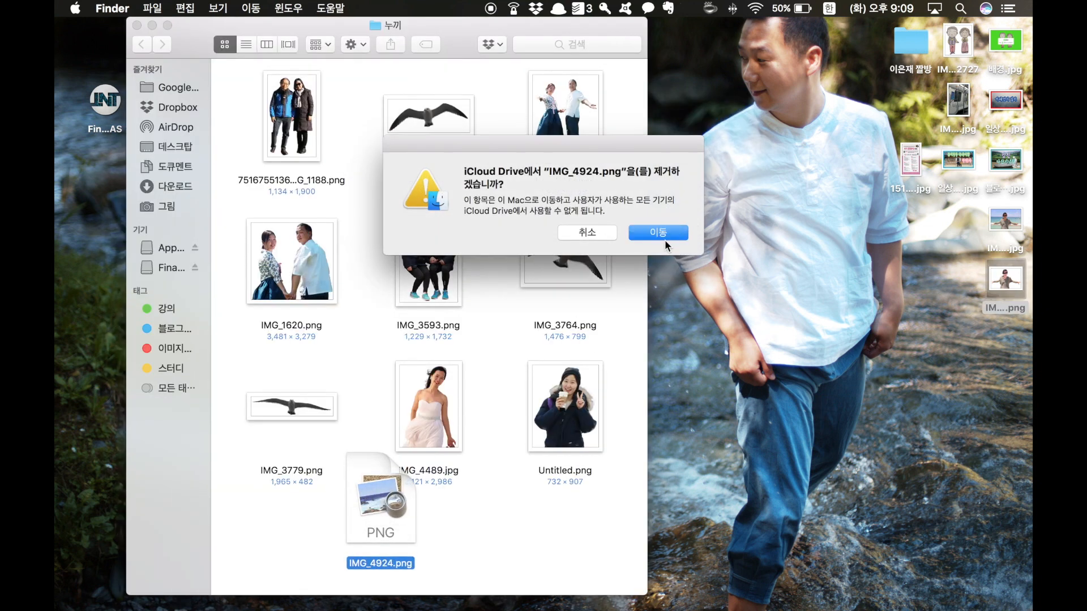
click(660, 232)
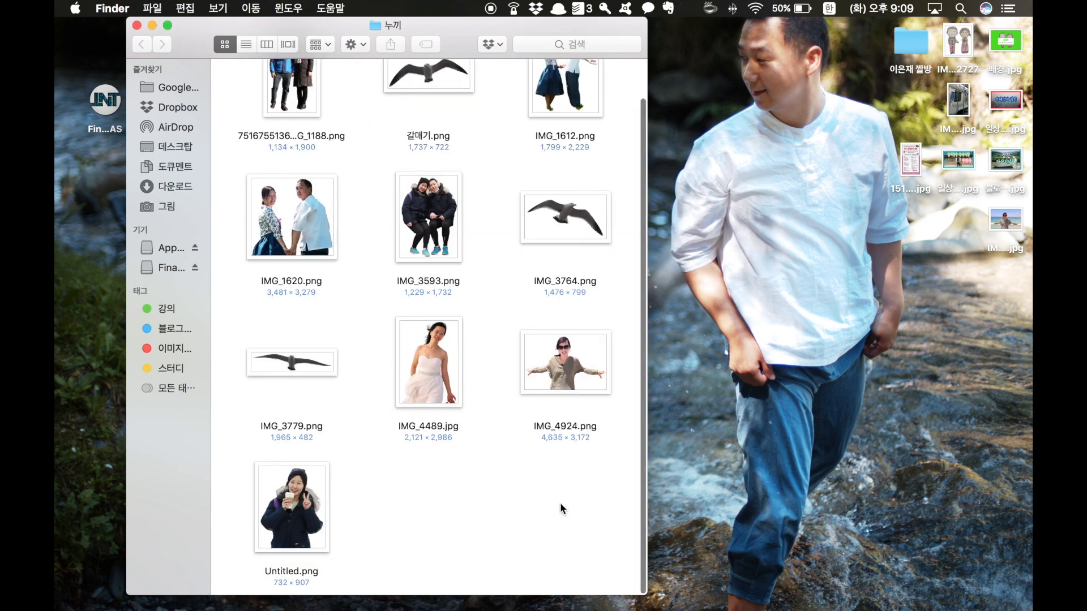
drag(430, 32, 704, 32)
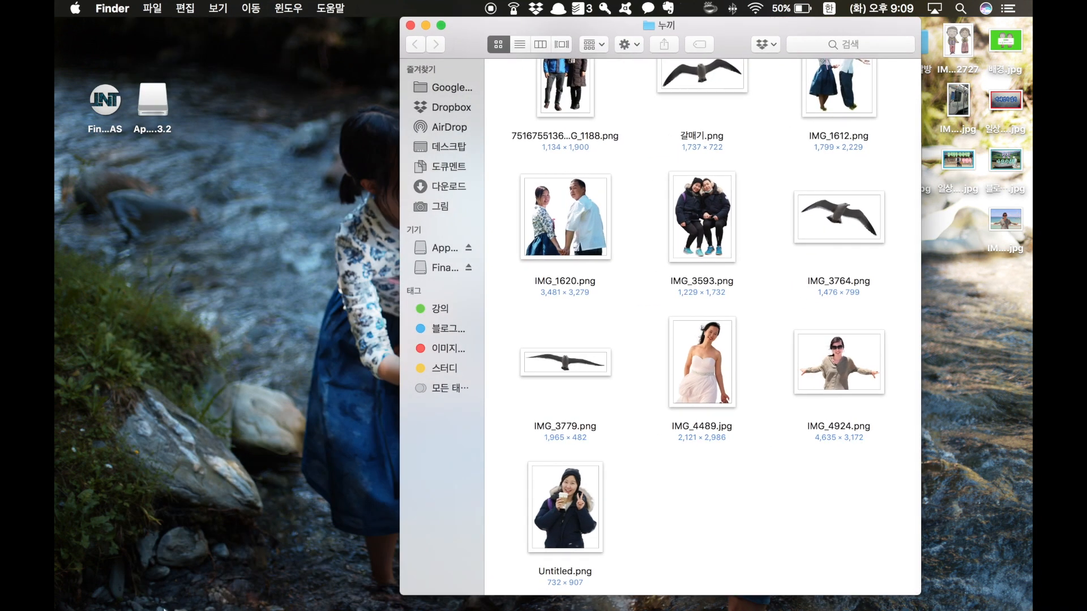
Return to the Keynote presentation beside the folder window and add the seagull cut-out IMG_3764.png to the blank slide
click(248, 592)
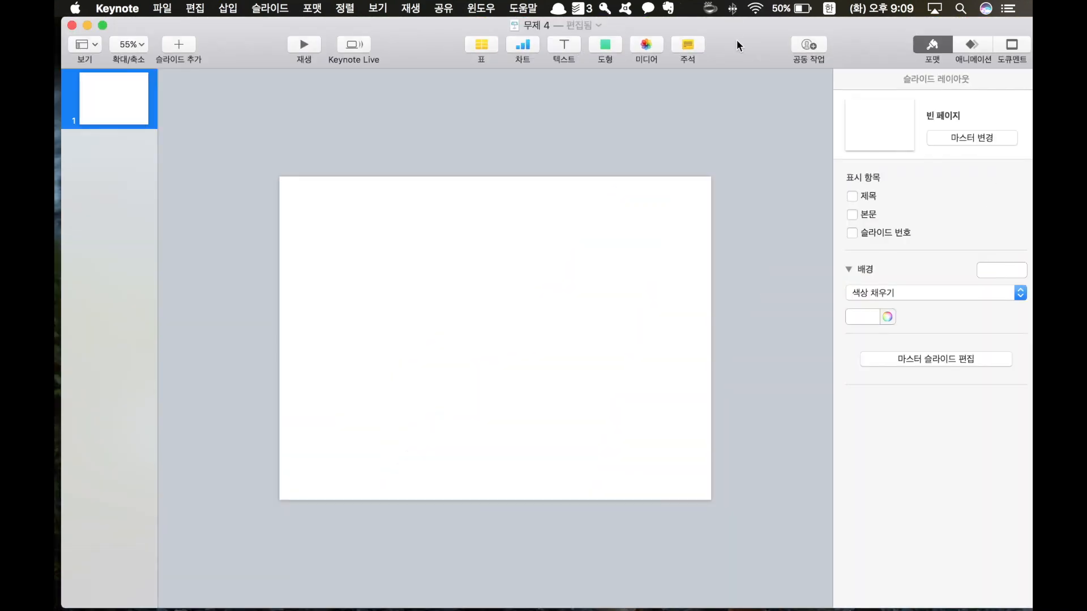
drag(736, 40, 492, 40)
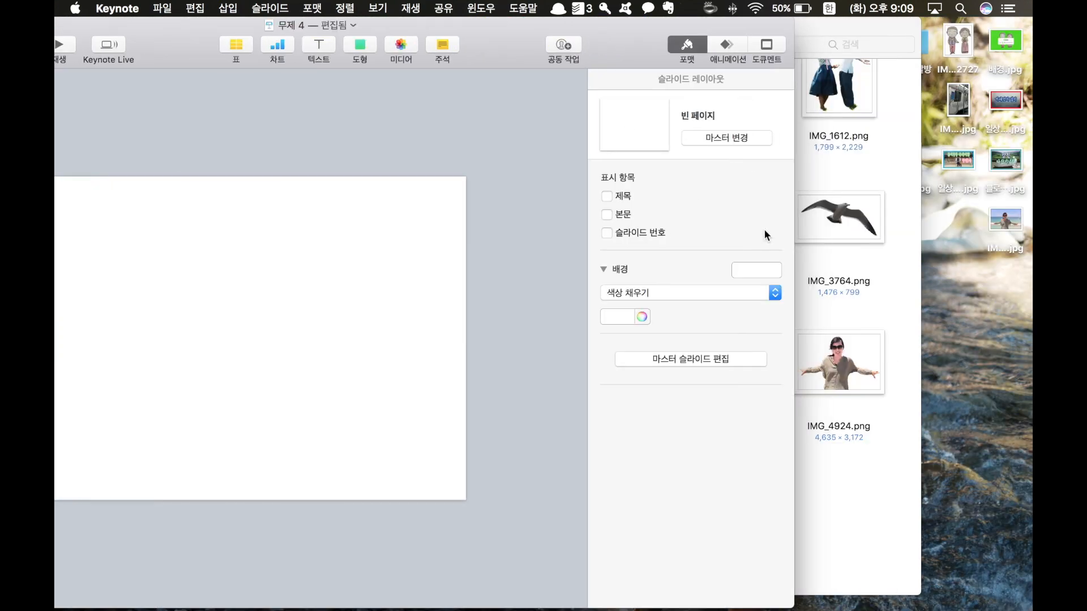
drag(837, 218, 206, 303)
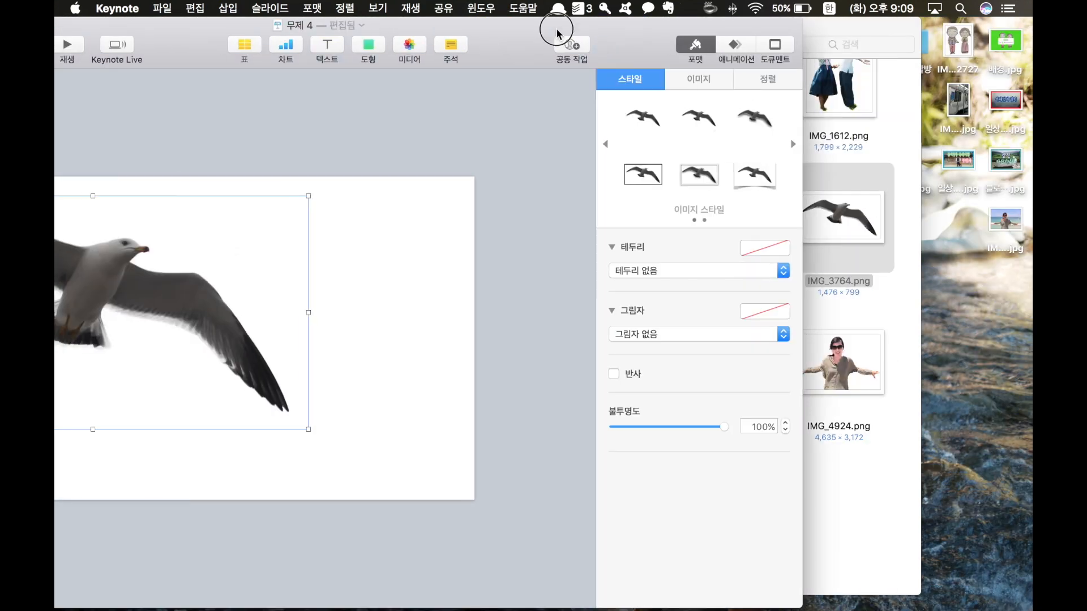
drag(560, 25, 749, 25)
Shrink the seagull image to about 593 × 321 pt and place it in the upper left part of the slide
drag(371, 236, 430, 289)
drag(636, 438, 527, 379)
drag(335, 242, 422, 308)
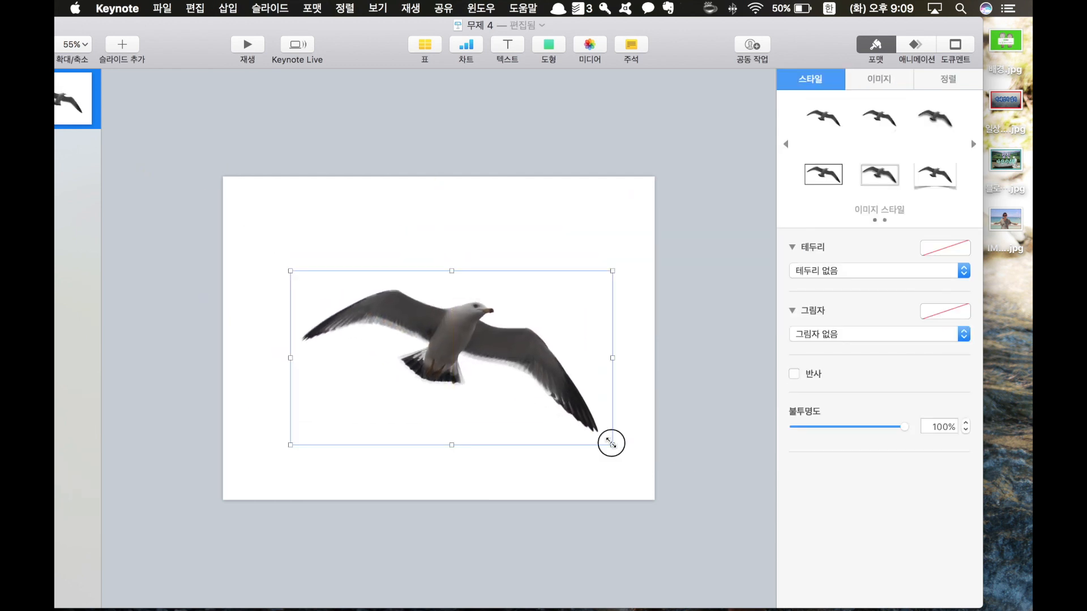
drag(611, 442, 538, 408)
drag(339, 276, 320, 248)
click(576, 340)
Rotate the seagull clockwise so its right wing points down, and move it to the slide's left side
click(483, 273)
click(962, 83)
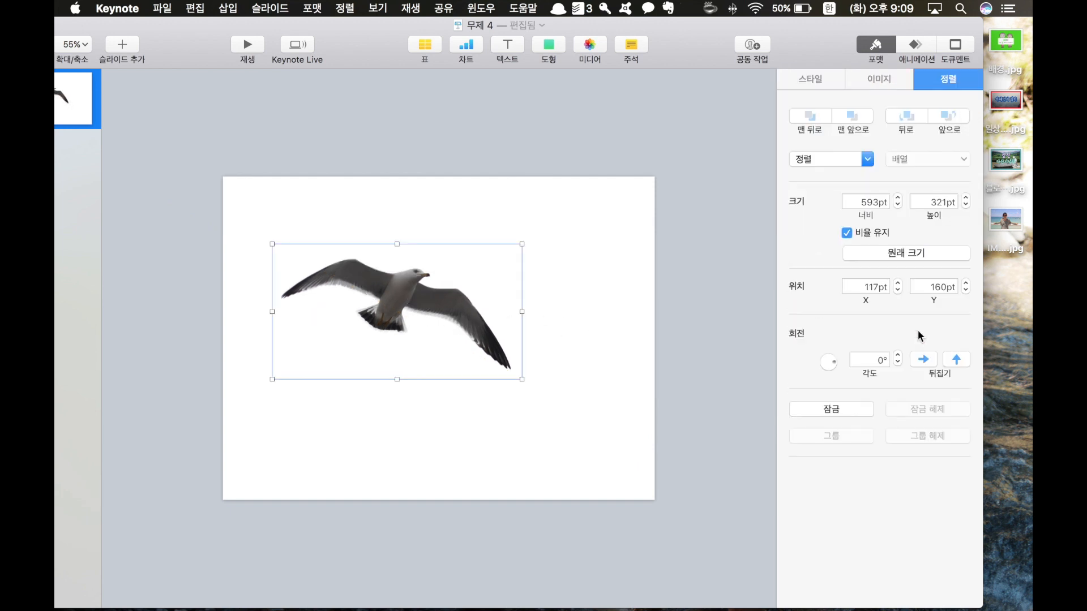
drag(828, 367, 828, 364)
click(412, 331)
drag(397, 307, 310, 292)
click(611, 307)
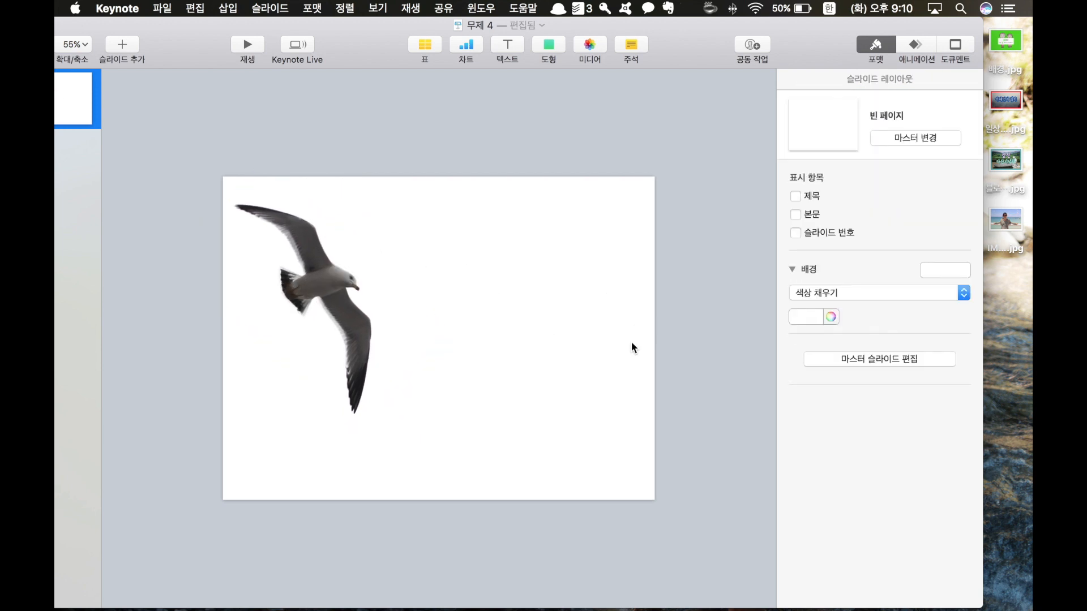
Add a second blank slide after the seagull slide
key(super+Tab)
click(606, 252)
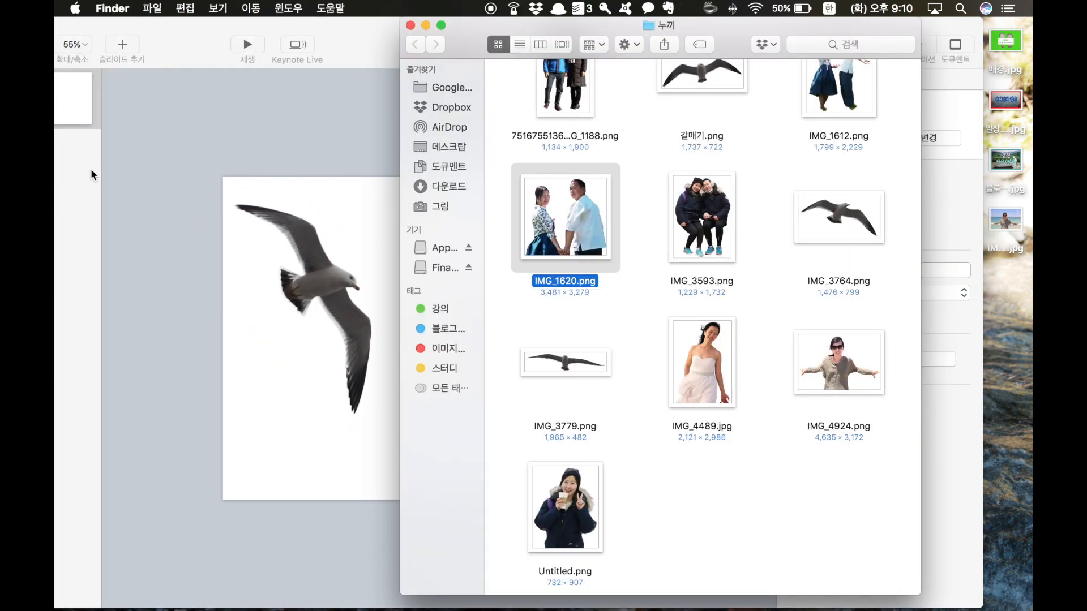
click(68, 122)
key(Return)
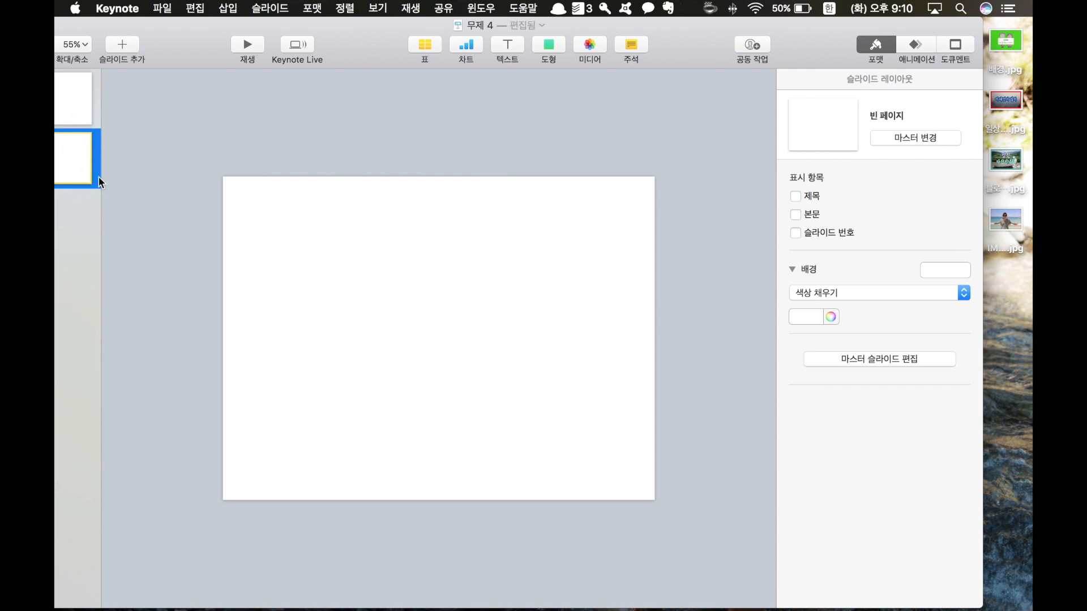
Insert the couple's cut-out IMG_1620.png from the 누끼 folder onto the new slide
key(super+Tab)
drag(599, 251, 466, 367)
key(super+Tab)
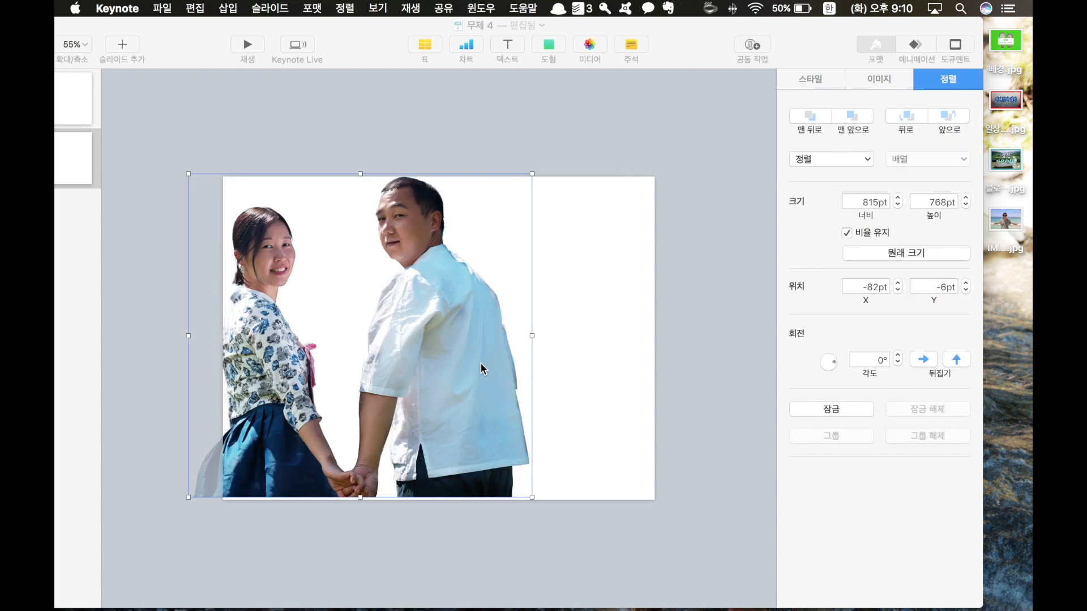
Shrink the couple's image to about 650 × 612 pt and move it to the slide's bottom centre
drag(532, 175, 462, 239)
drag(362, 377, 480, 380)
click(498, 116)
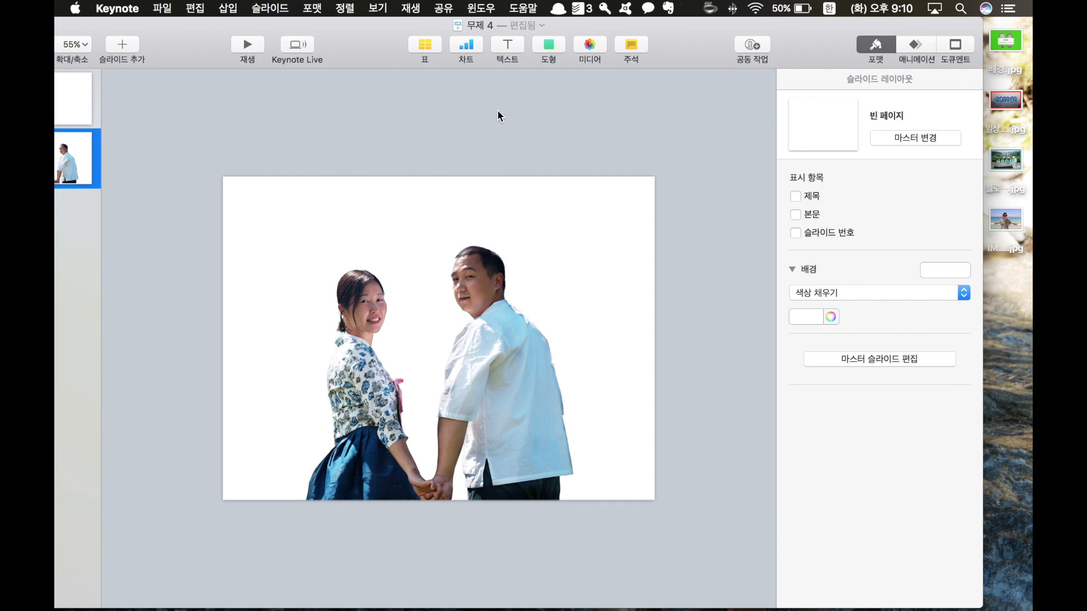
Add a rounded rectangle about 642 × 684 pt over the couple's image
click(549, 44)
click(606, 166)
drag(440, 351, 591, 492)
drag(548, 441, 521, 443)
Align the rounded rectangle to the horizontal and vertical centre of the slide
click(841, 161)
click(833, 190)
click(846, 160)
click(827, 189)
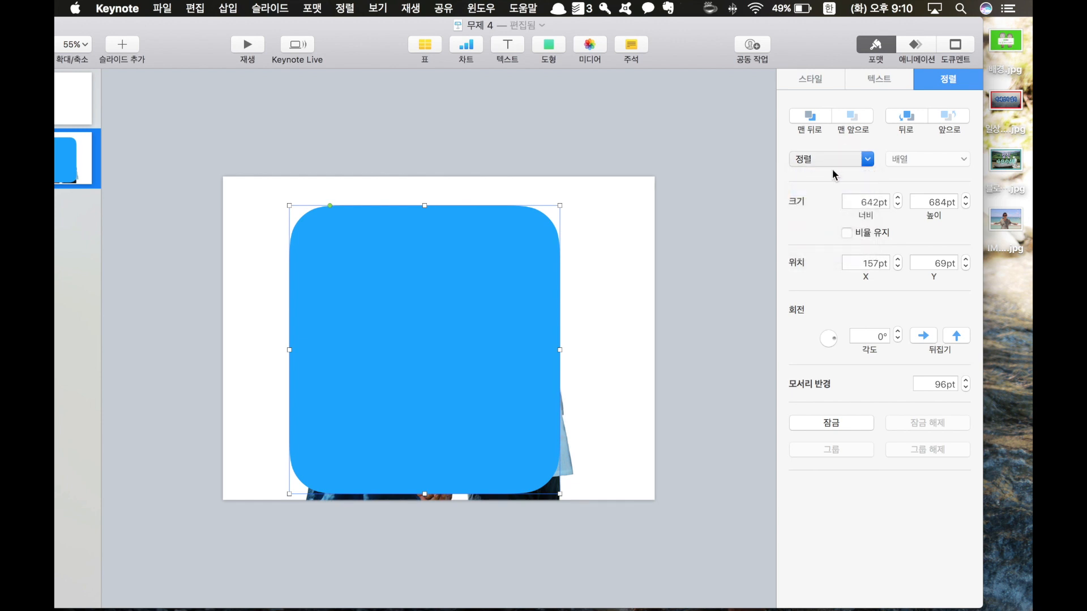
click(836, 160)
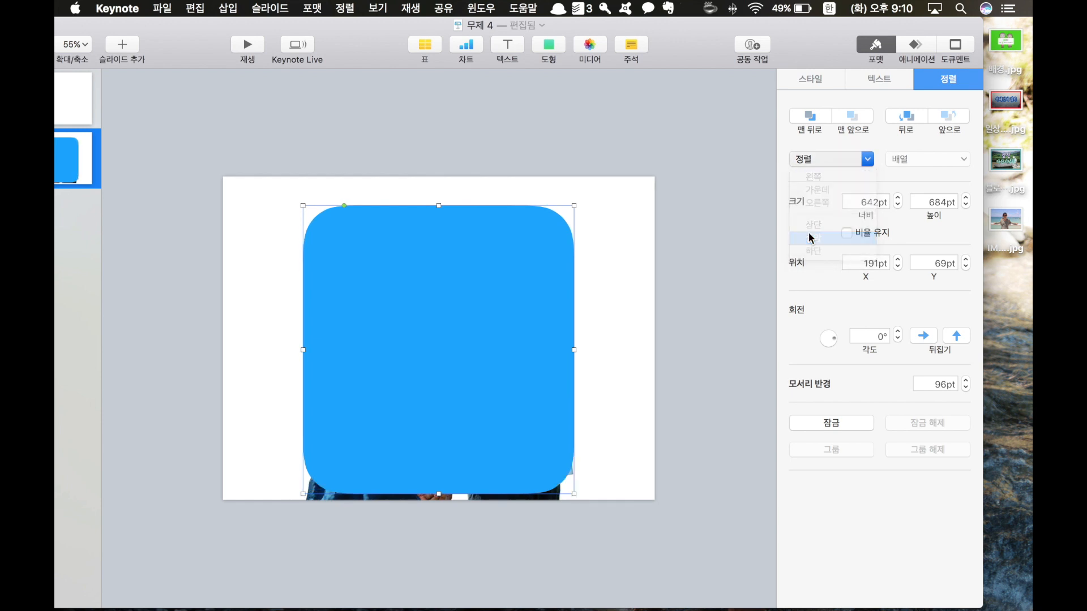
click(811, 238)
Send the rounded rectangle behind the couple's image and move the couple up to the slide's centre
click(643, 357)
right_click(482, 365)
click(589, 383)
click(507, 450)
drag(508, 449, 511, 415)
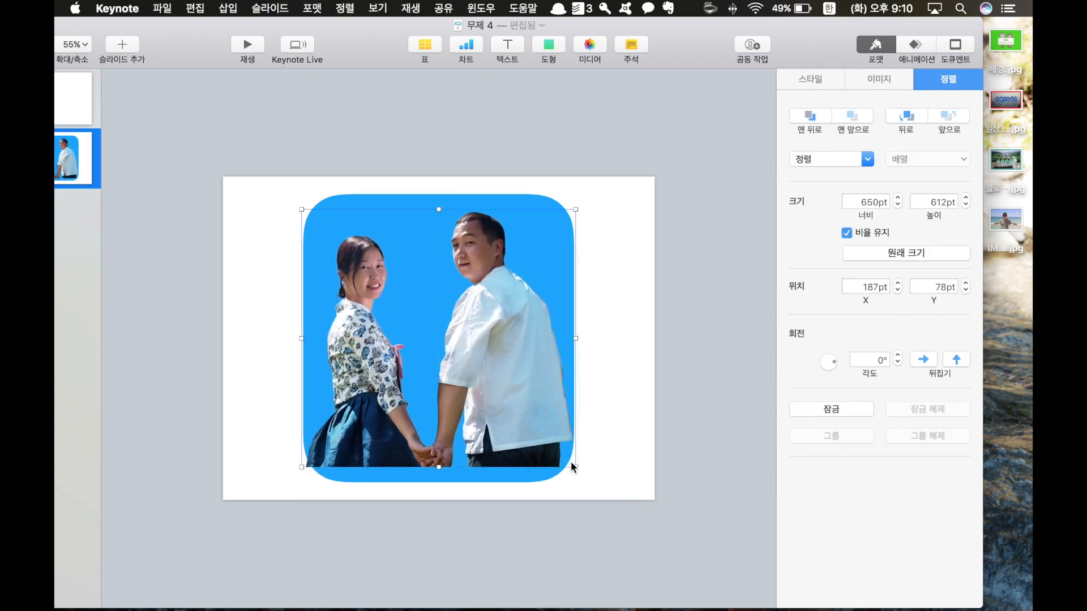
Shrink the couple's image to about 475 × 448 pt and seat it on the rounded rectangle's bottom edge
drag(574, 464, 515, 463)
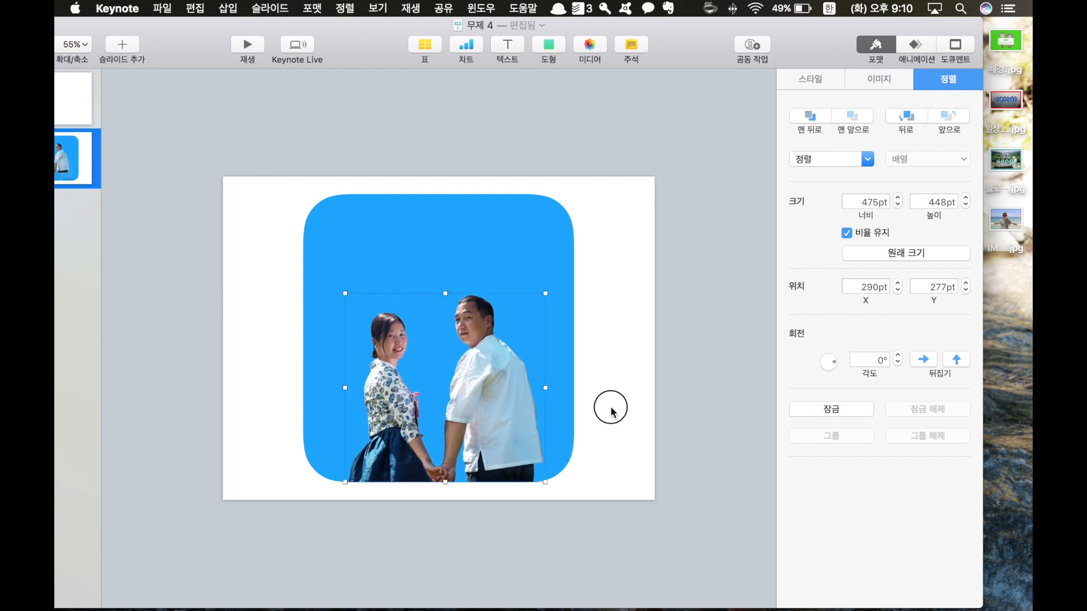
click(611, 410)
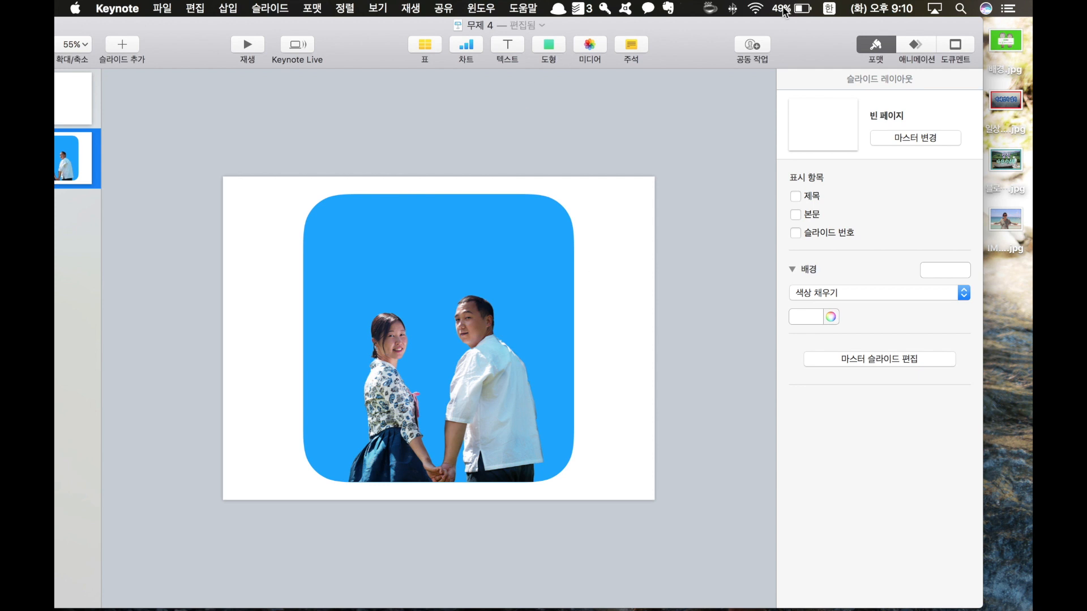
drag(776, 24, 824, 29)
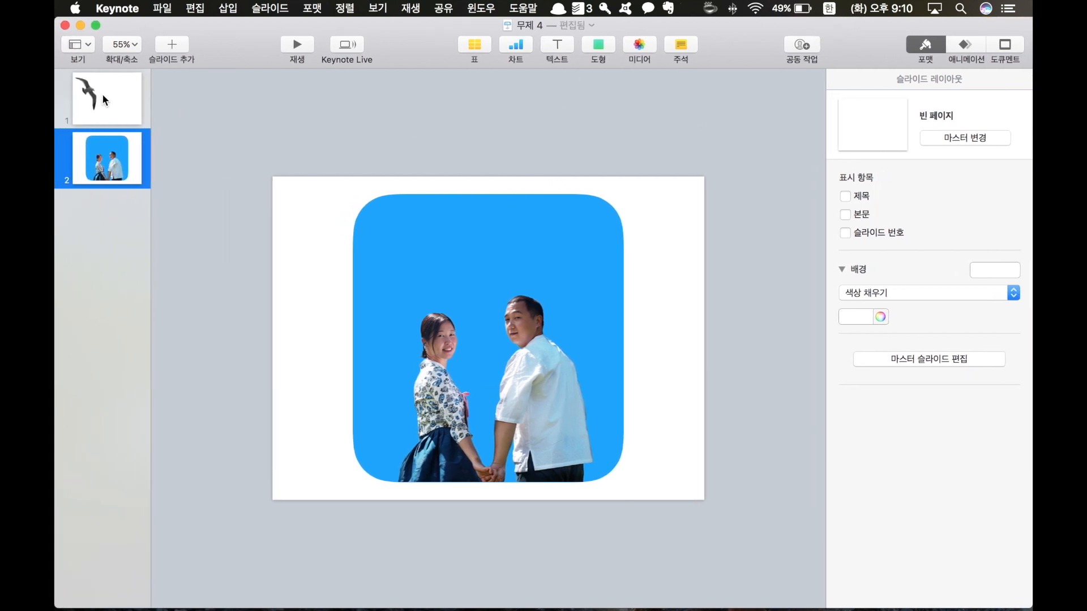
On the seagull slide, add a rectangle about 1287 × 330 pt across the bird, extending past both slide sides
click(104, 100)
click(594, 47)
click(607, 175)
drag(492, 347, 767, 366)
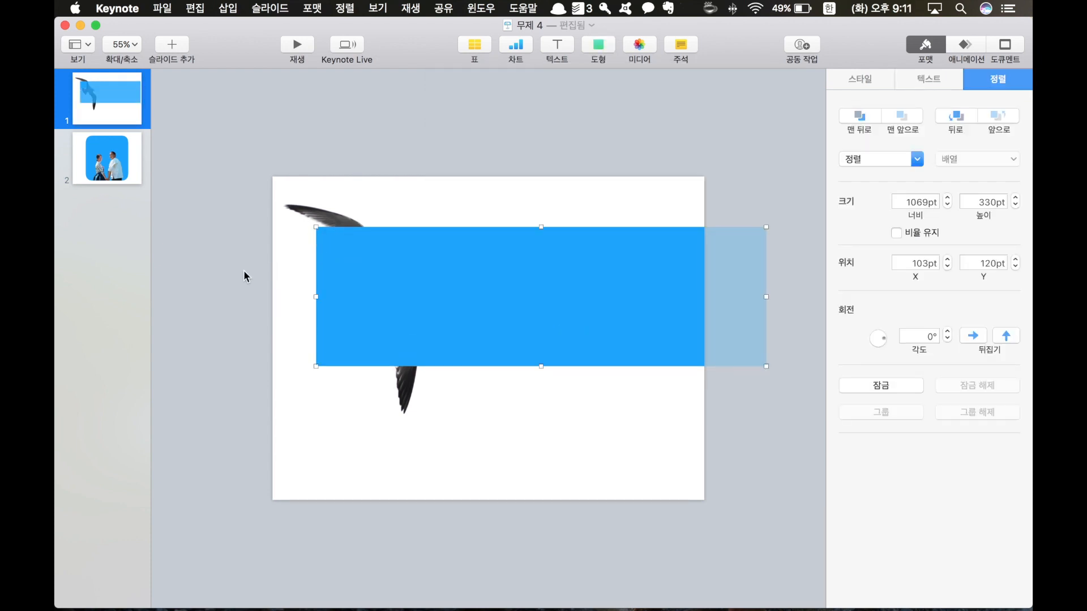
drag(316, 295, 225, 294)
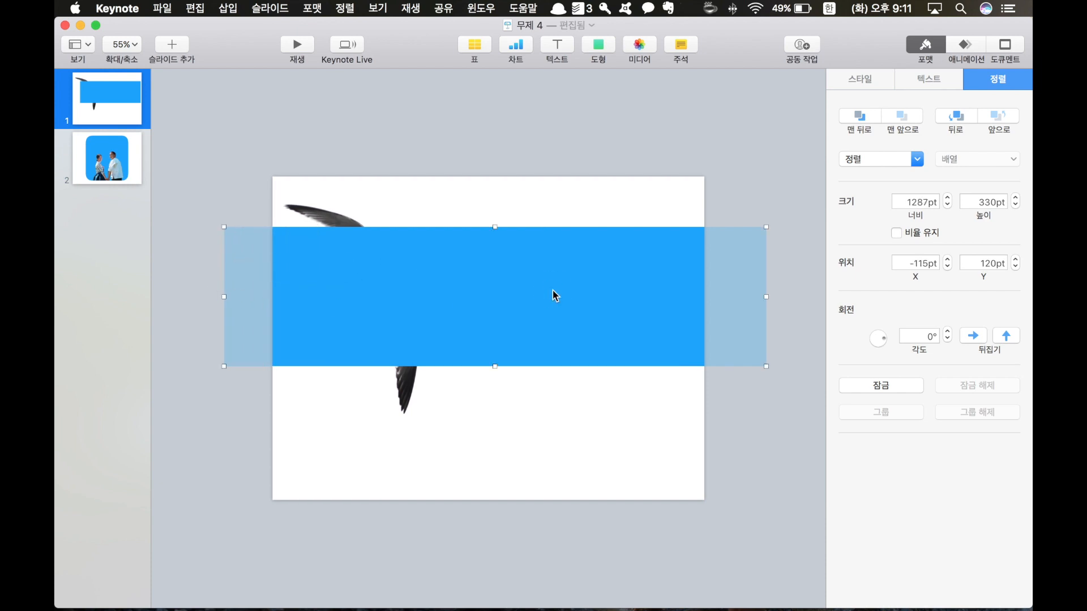
Fill the rectangle with the green gradient and send it behind the seagull
click(844, 79)
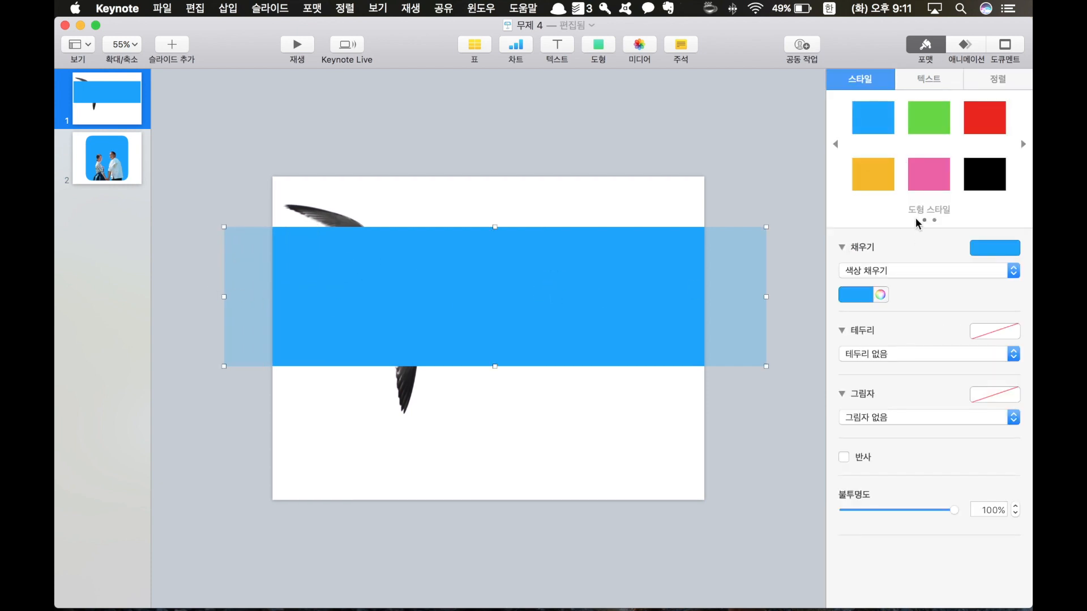
click(992, 249)
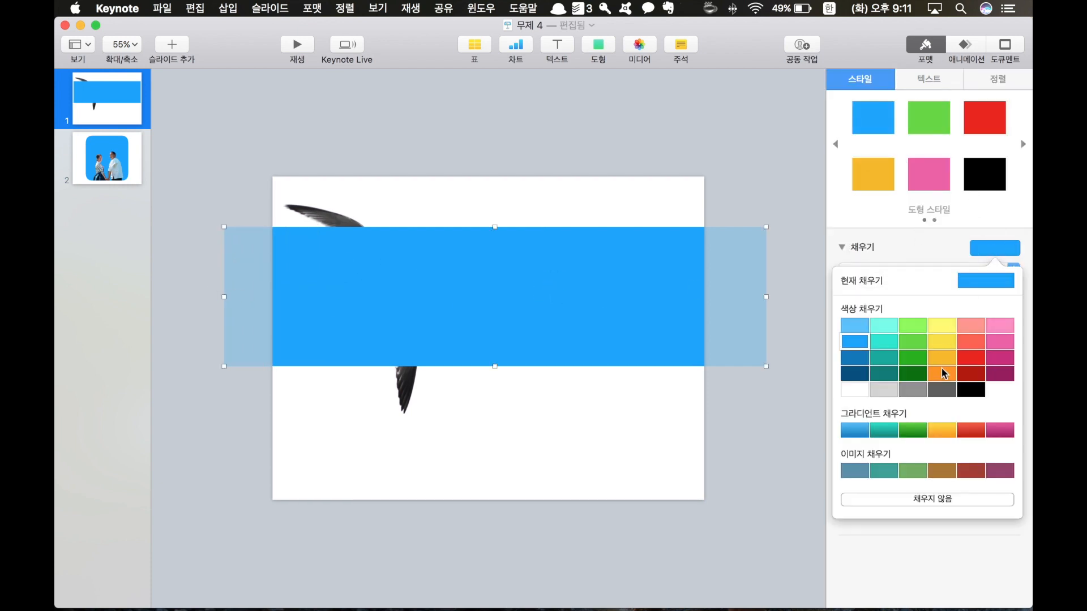
click(920, 436)
right_click(593, 300)
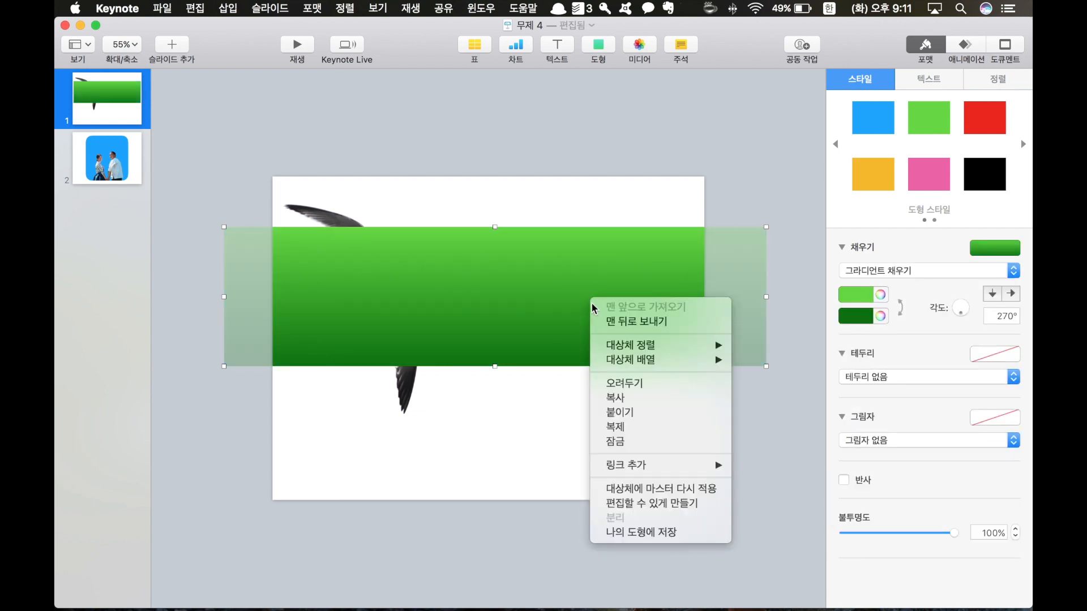
click(643, 321)
Reposition the seagull over the green band so its wing tips overhang the band's upper and lower edges
click(365, 294)
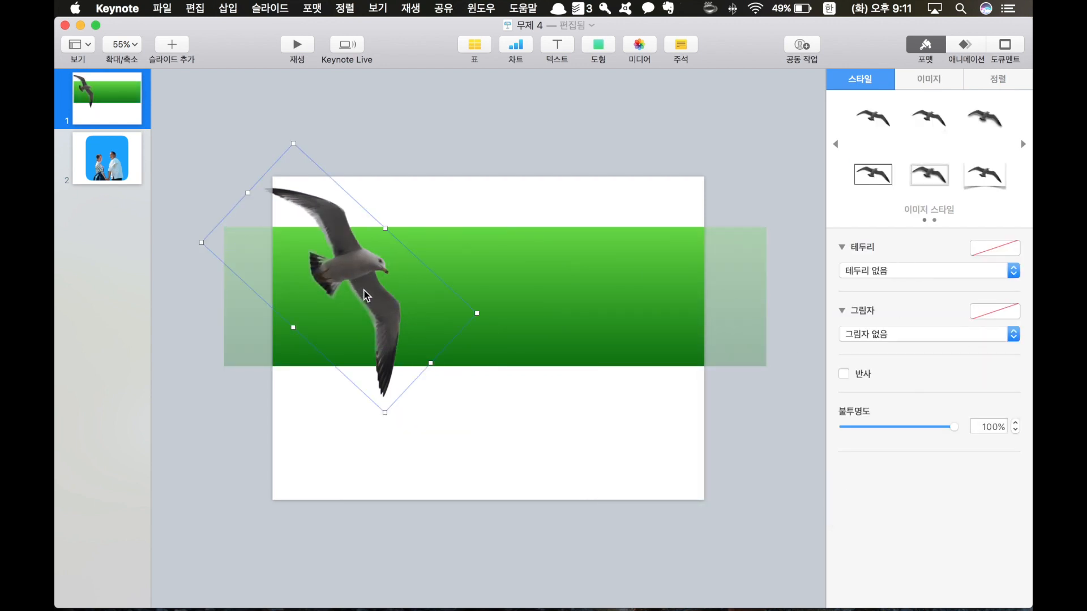
click(513, 428)
drag(386, 292, 415, 324)
click(536, 403)
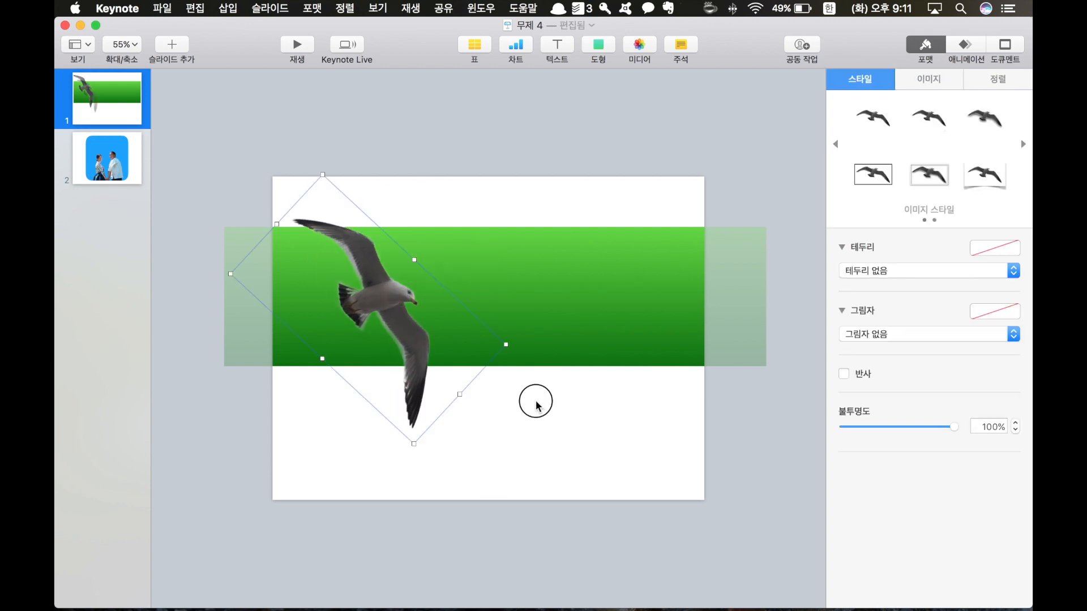
Give the seagull image a drop shadow (그림자 만들기)
click(375, 295)
click(874, 335)
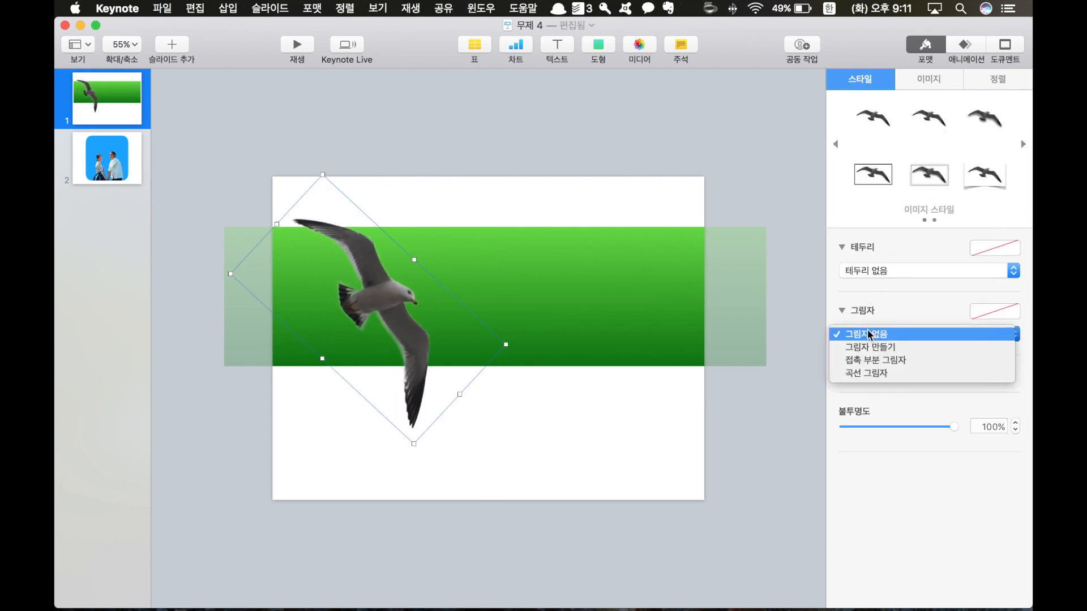
click(863, 350)
mouse_move(851, 381)
mouse_down()
mouse_move(865, 379)
mouse_move(865, 394)
mouse_up()
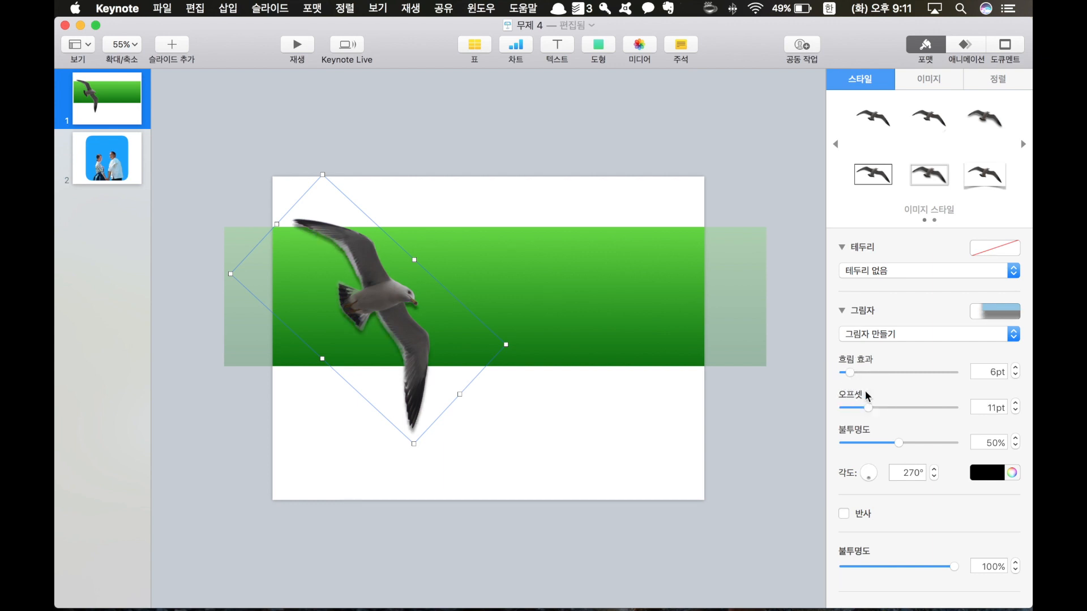
click(696, 440)
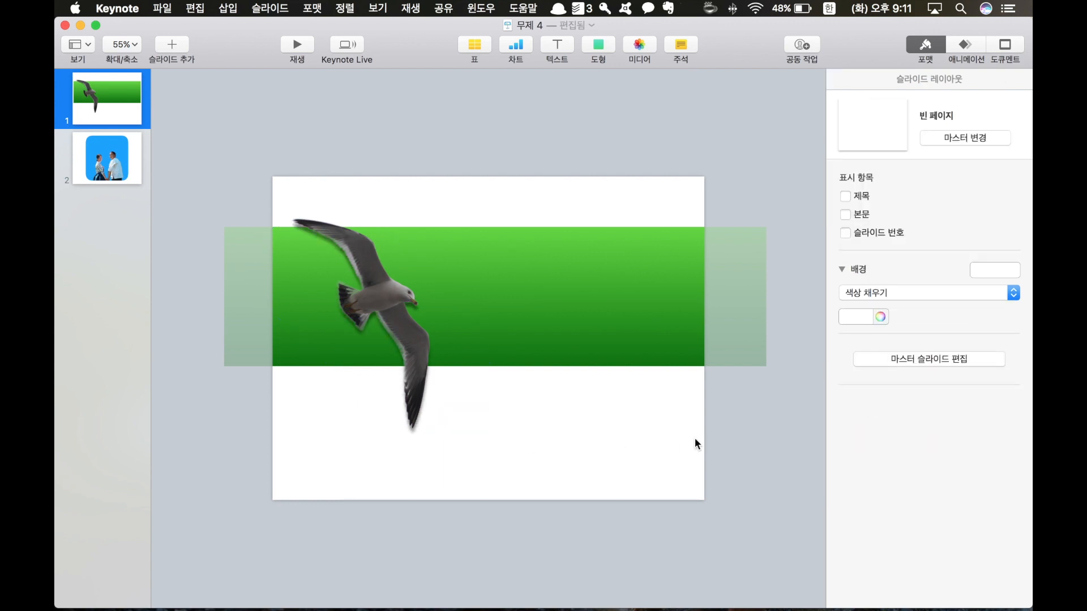
Shift the seagull slightly closer to the slide's left edge
click(689, 335)
click(682, 461)
click(396, 318)
click(358, 299)
drag(358, 298, 344, 300)
Shorten both ends of the green rectangle to match the slide's width
click(461, 364)
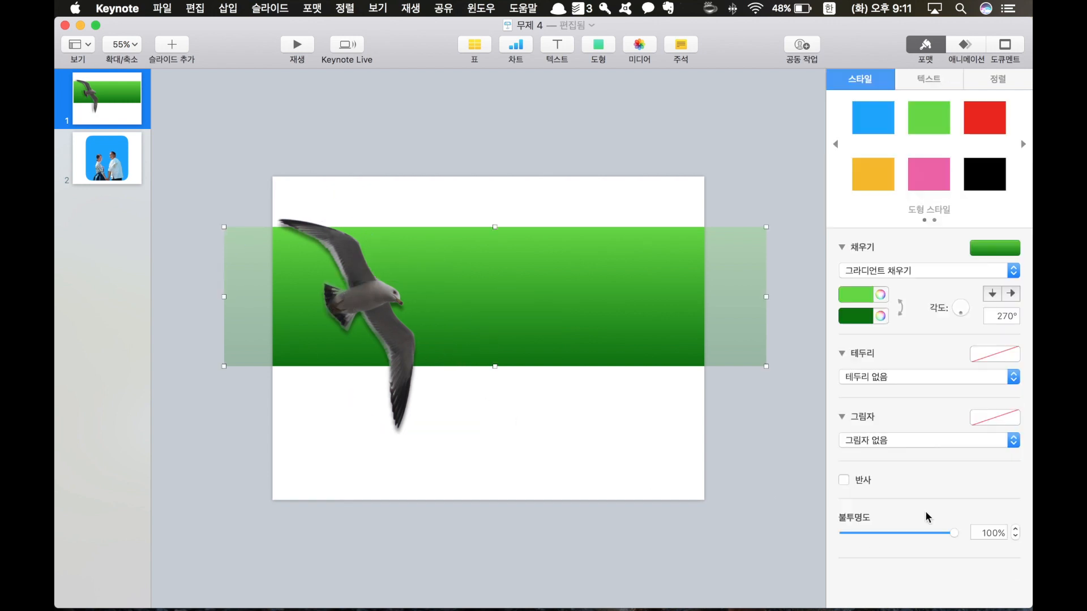
drag(765, 298, 705, 296)
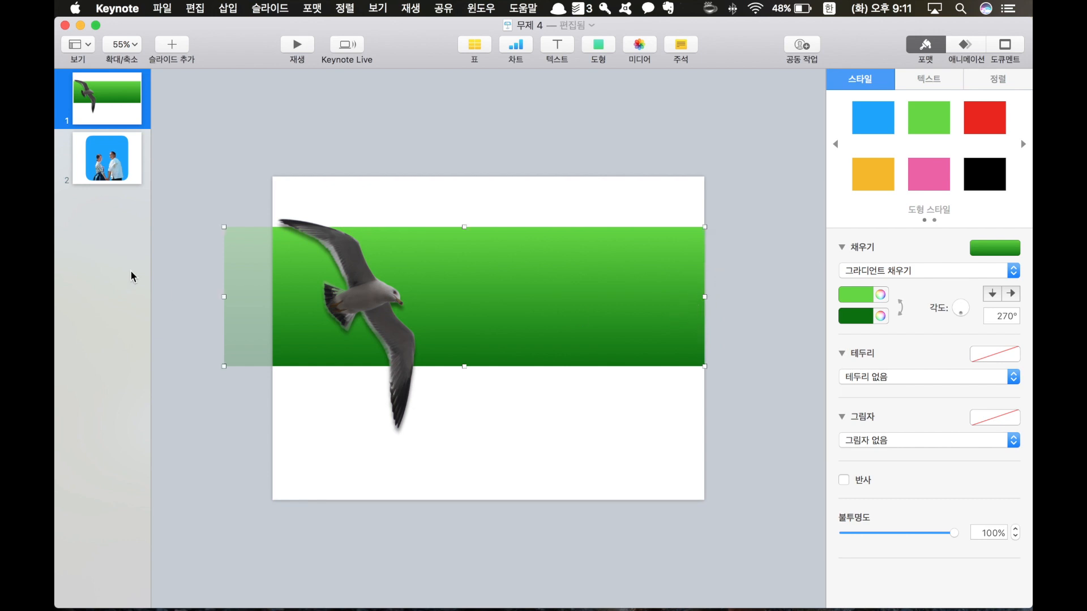
drag(222, 296, 272, 297)
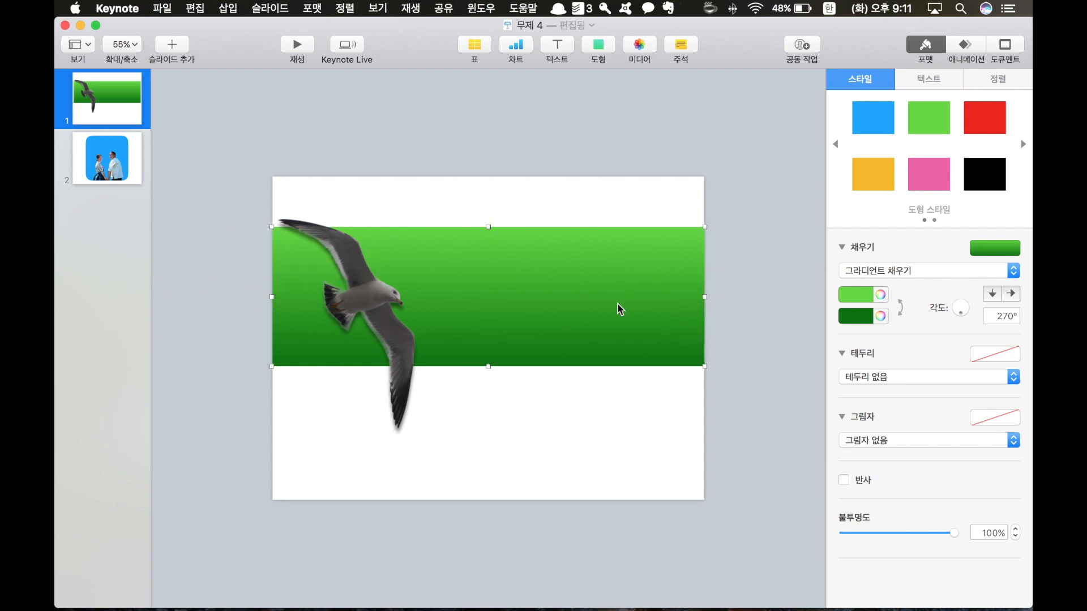
Change the band behind the seagull to the yellow-orange gradient fill
click(1002, 249)
click(932, 430)
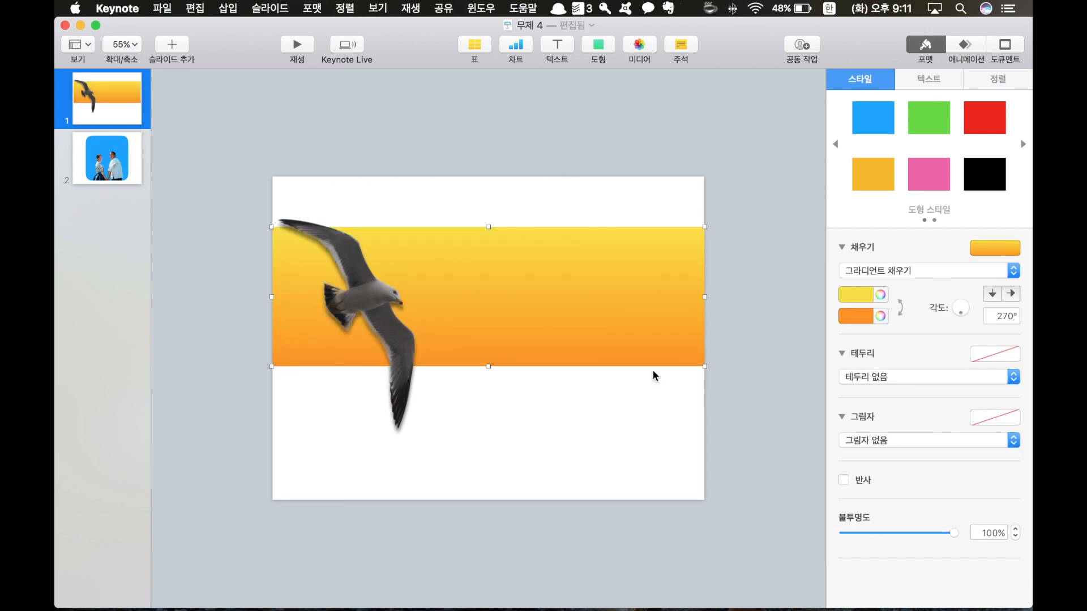
click(628, 422)
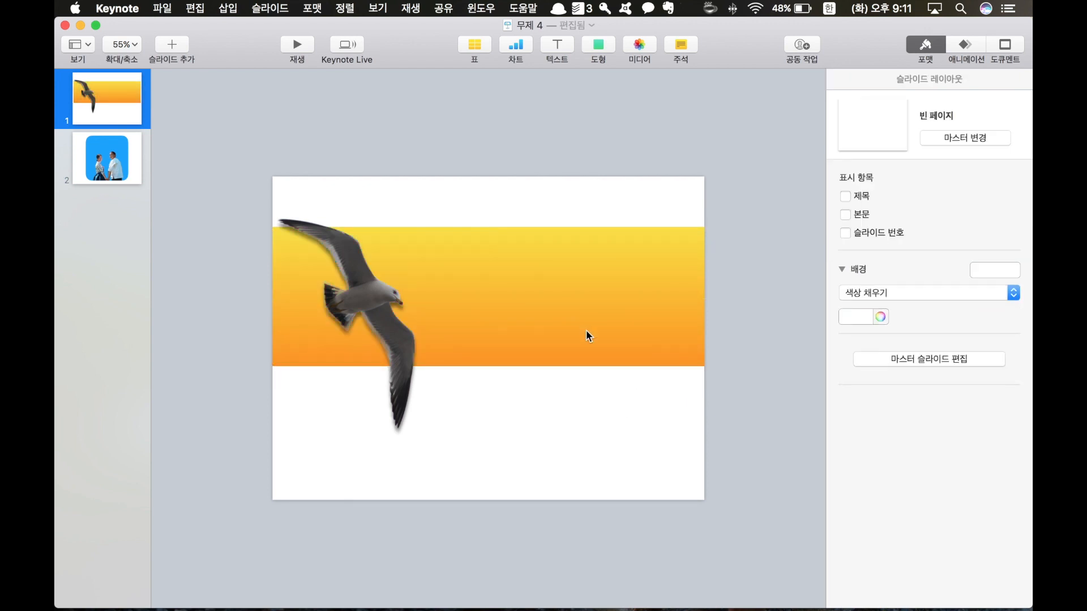
drag(671, 457, 335, 252)
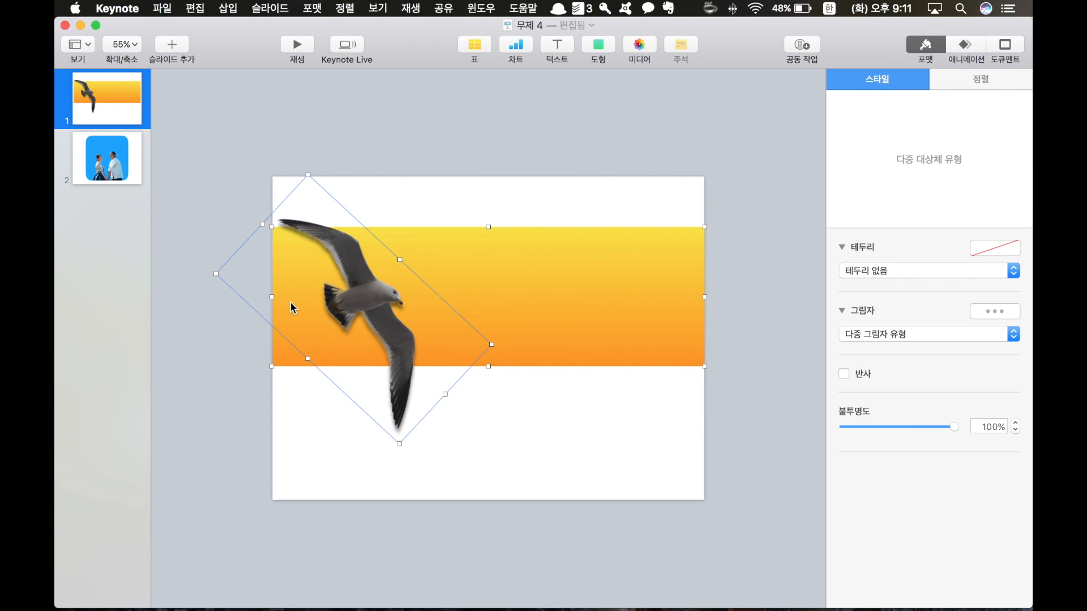
On the couple's slide, fill the rounded rectangle with the yellow-orange gradient
click(92, 163)
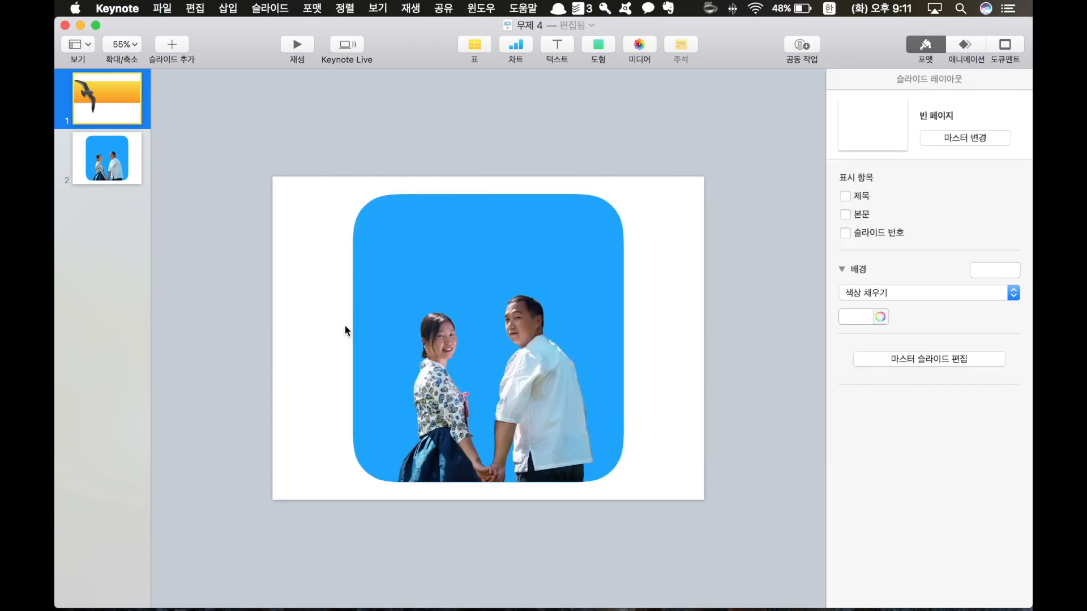
click(586, 274)
click(998, 249)
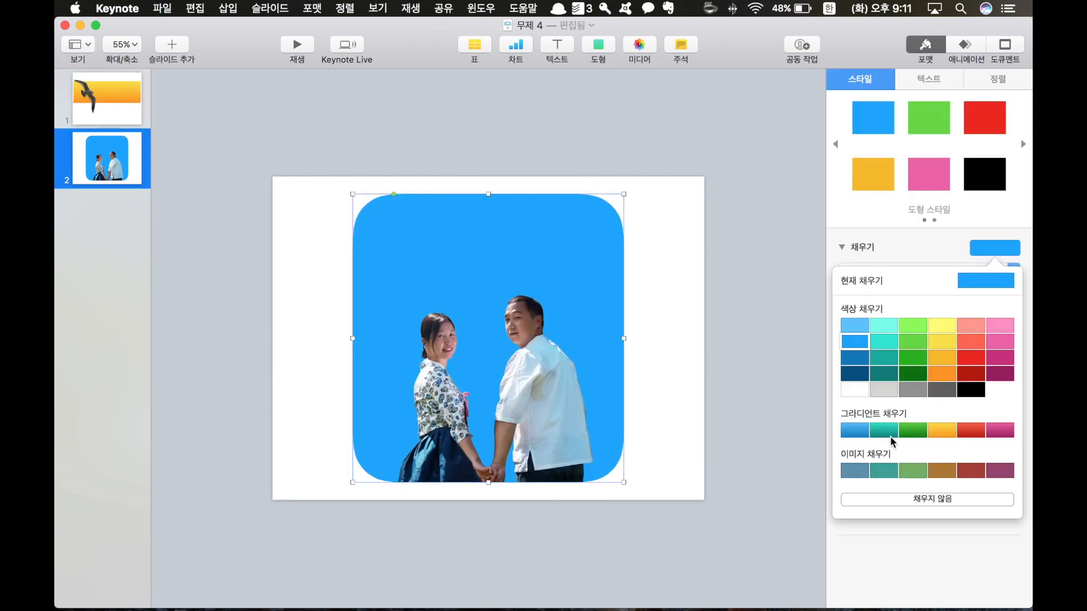
click(943, 431)
click(744, 459)
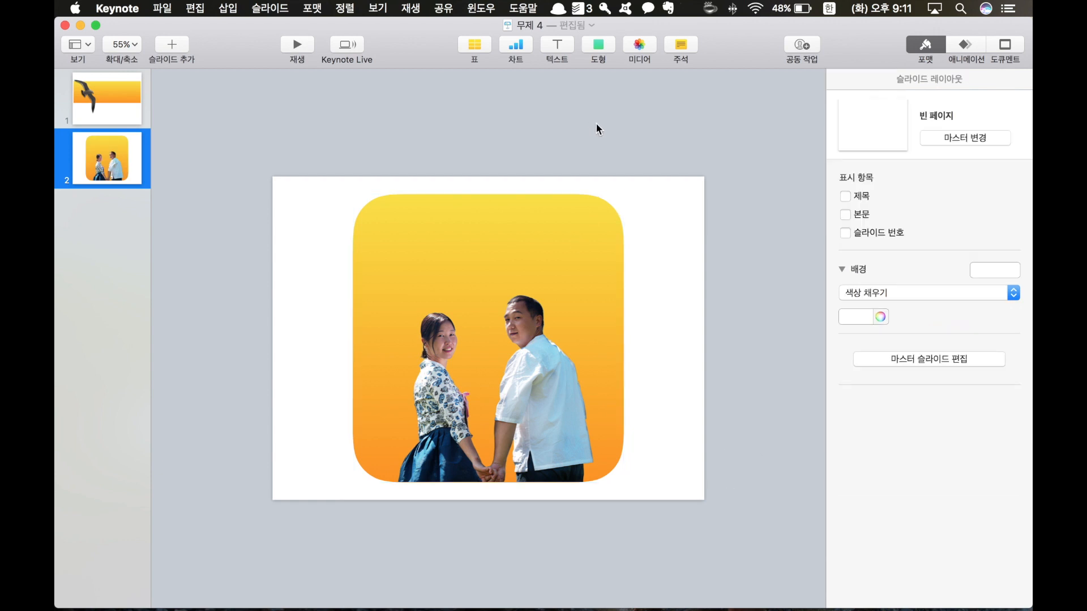
Add a text box above the couple and set its font to 나눔손글씨 붓
click(558, 45)
drag(486, 341, 436, 235)
click(923, 225)
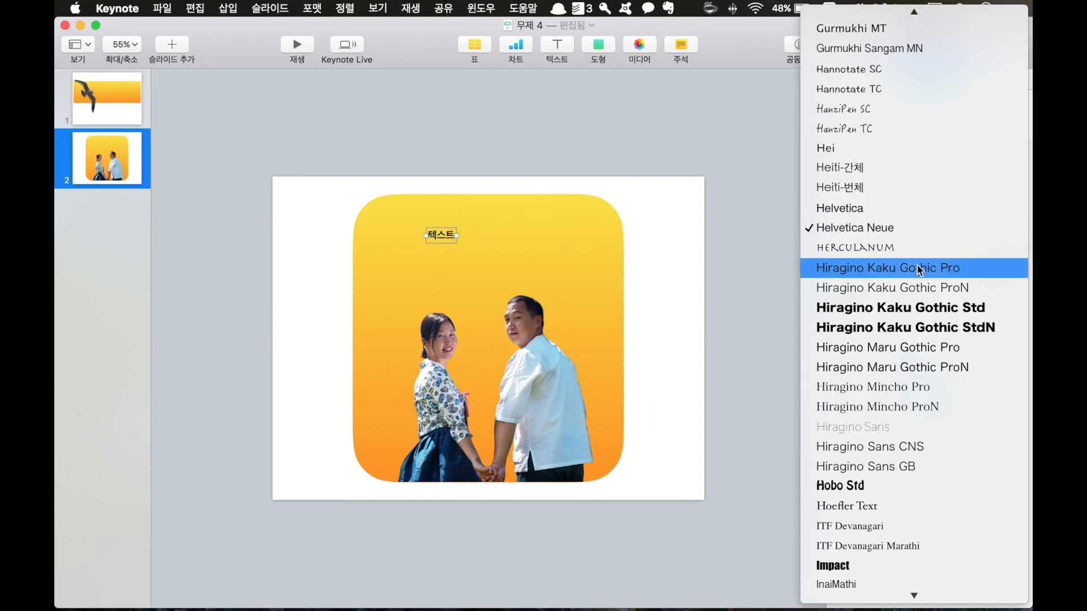
scroll(923, 341, up, 15)
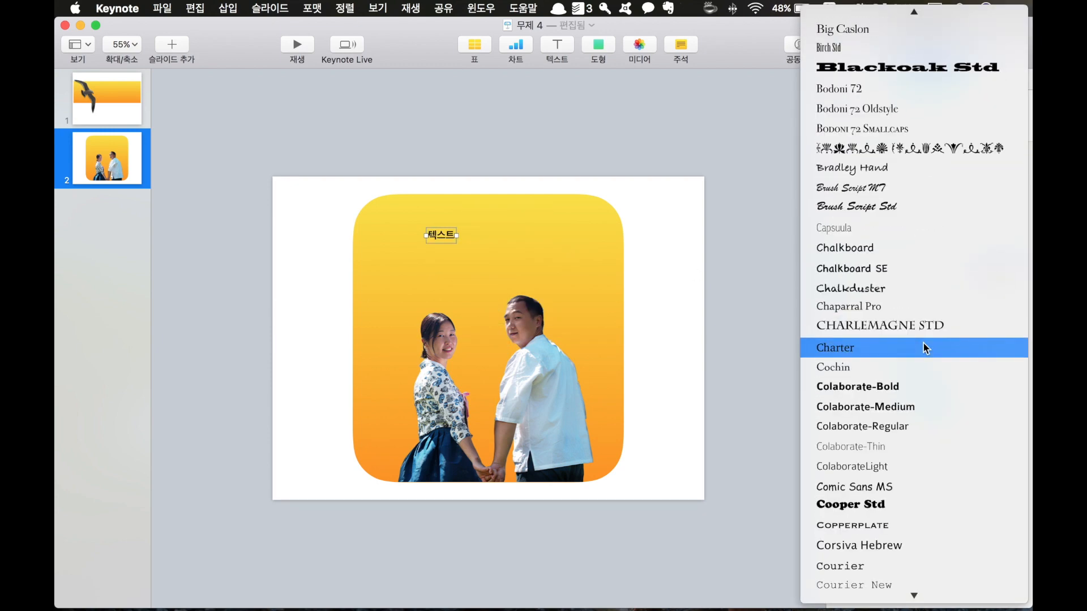
scroll(922, 342, up, 8)
click(773, 342)
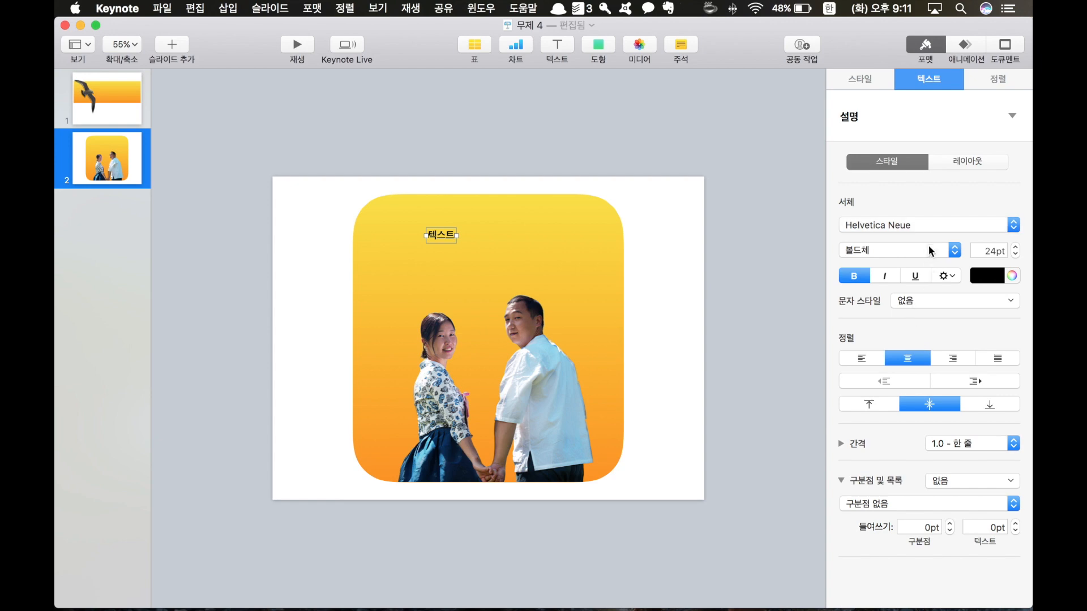
click(951, 224)
scroll(915, 430, down, 15)
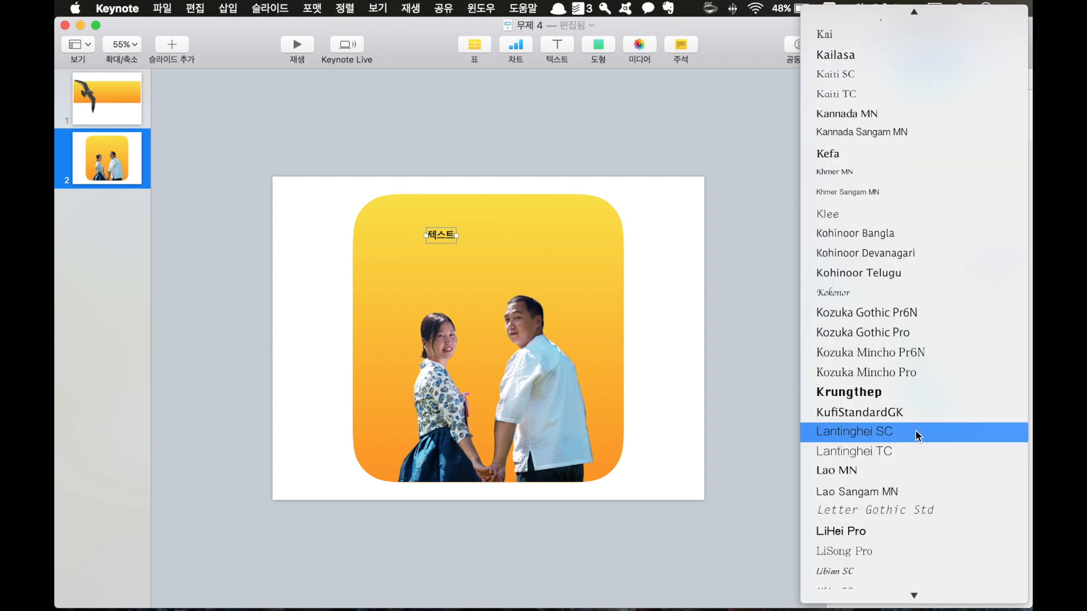
scroll(916, 430, down, 20)
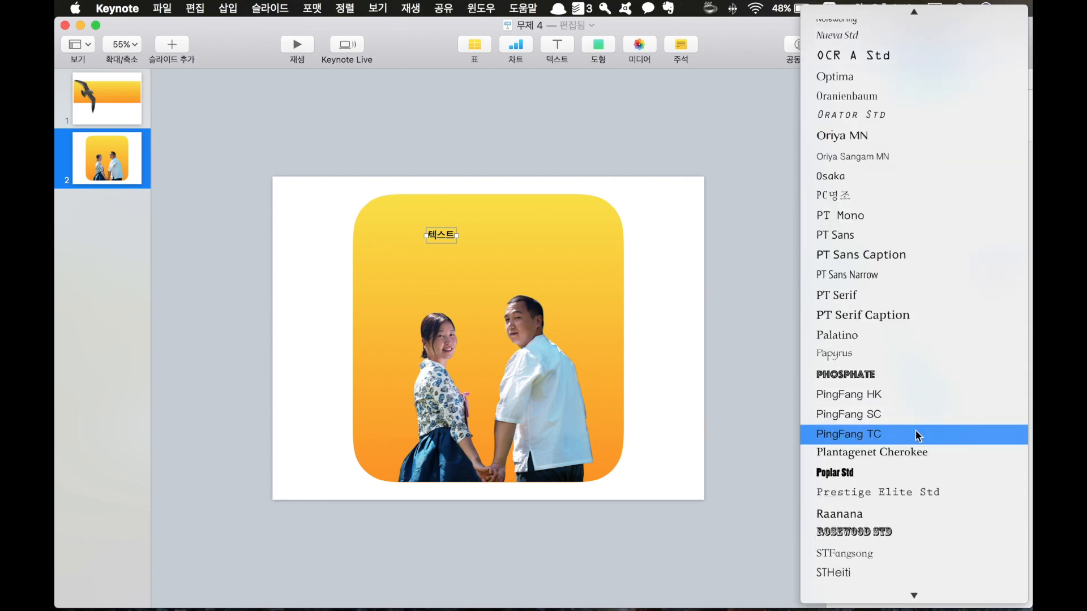
scroll(916, 430, down, 20)
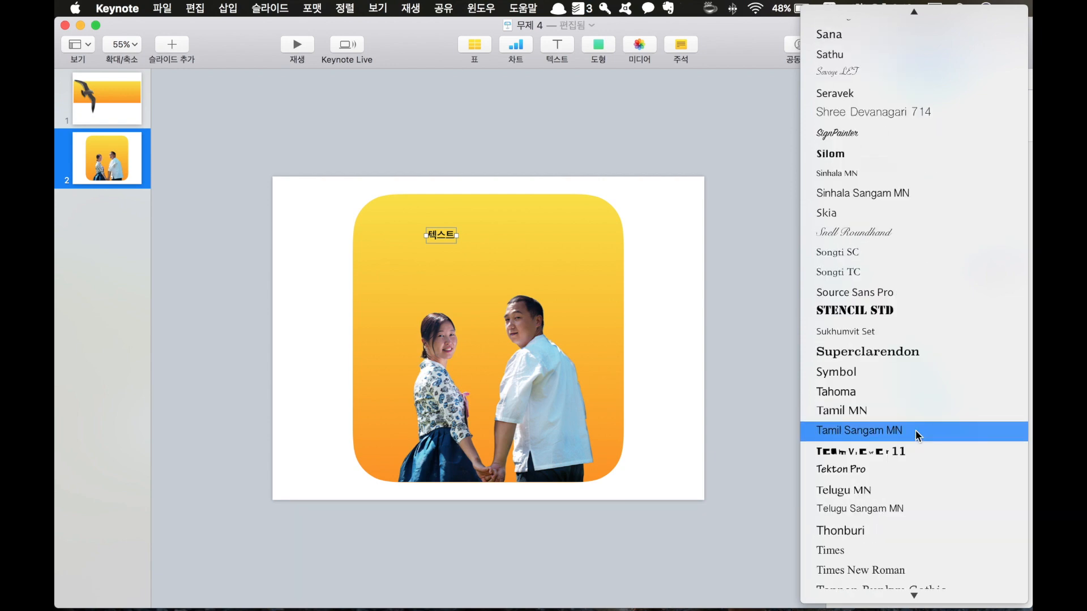
scroll(916, 432, down, 8)
click(887, 453)
Enter "새해 복 많이 받으세요" in the text box and set its font size to 80 pt
double_click(442, 234)
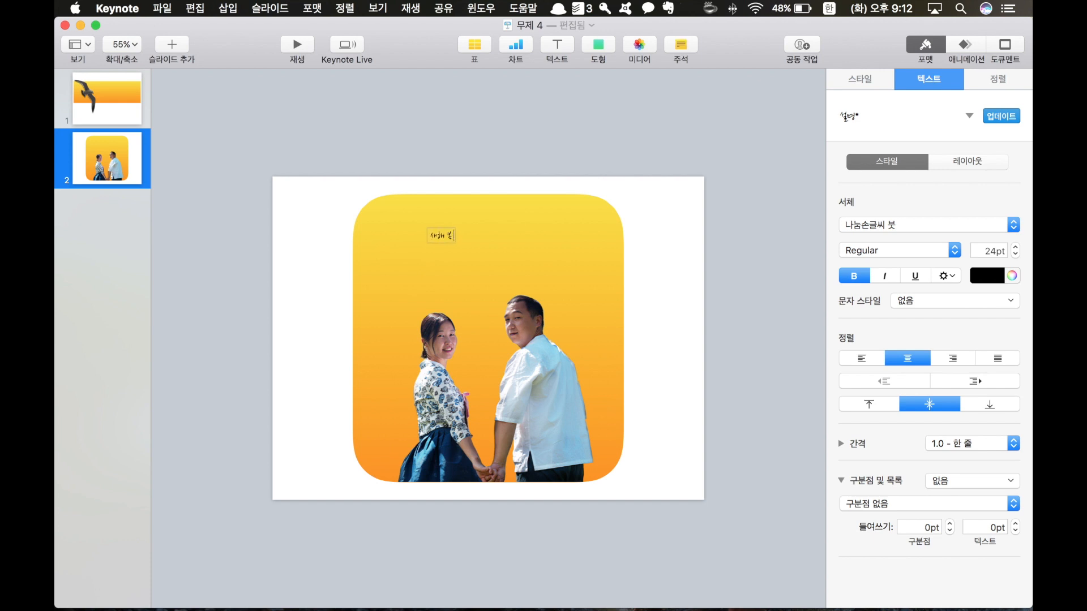
text(새해 복 많이 받으세요)
double_click(994, 250)
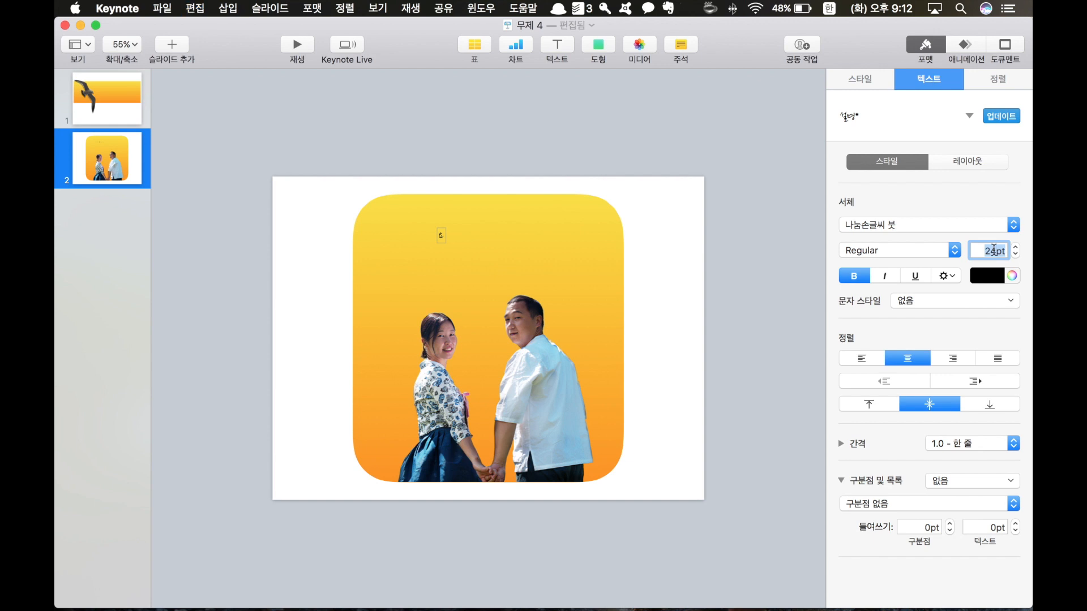
key(super+z)
click(990, 247)
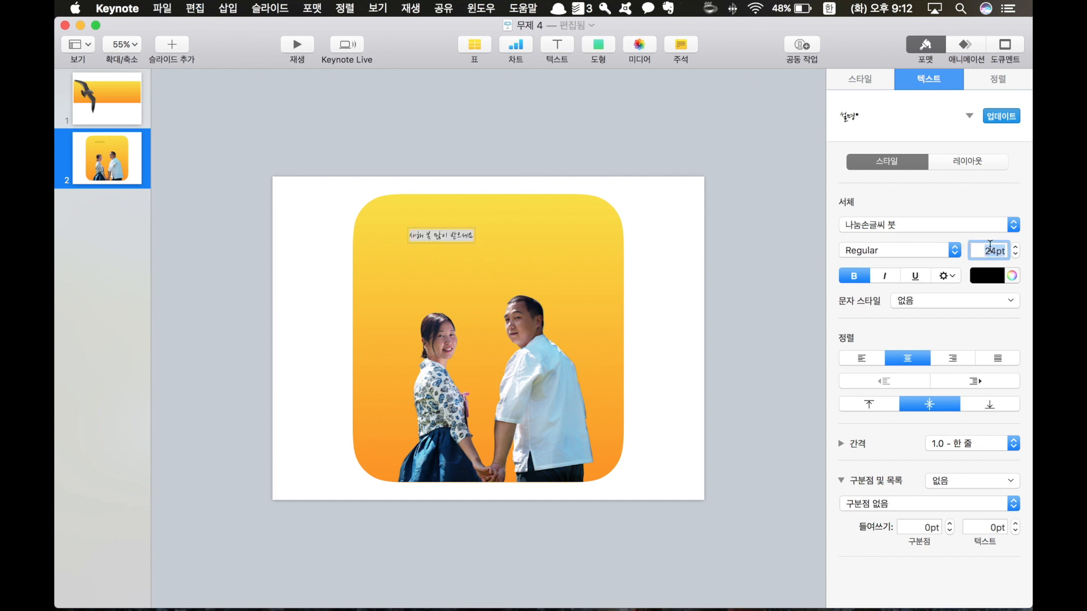
text(80)
key(Return)
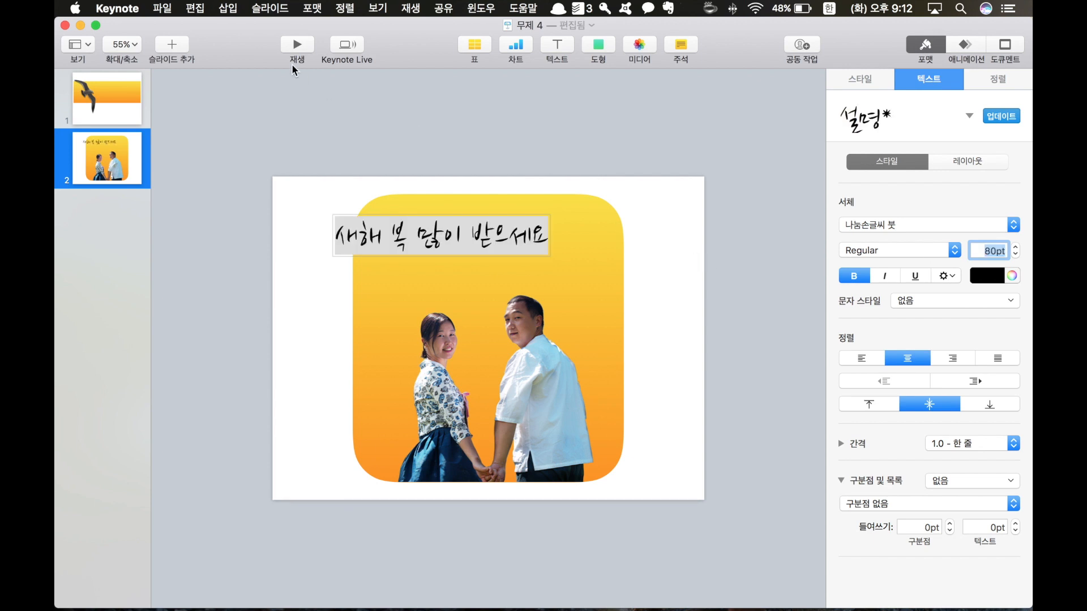
Move the greeting text inside the rounded rectangle, horizontally centred above the couple
click(356, 201)
drag(392, 241, 459, 255)
click(633, 177)
Set the border type of the couple's image to a line (선)
click(541, 388)
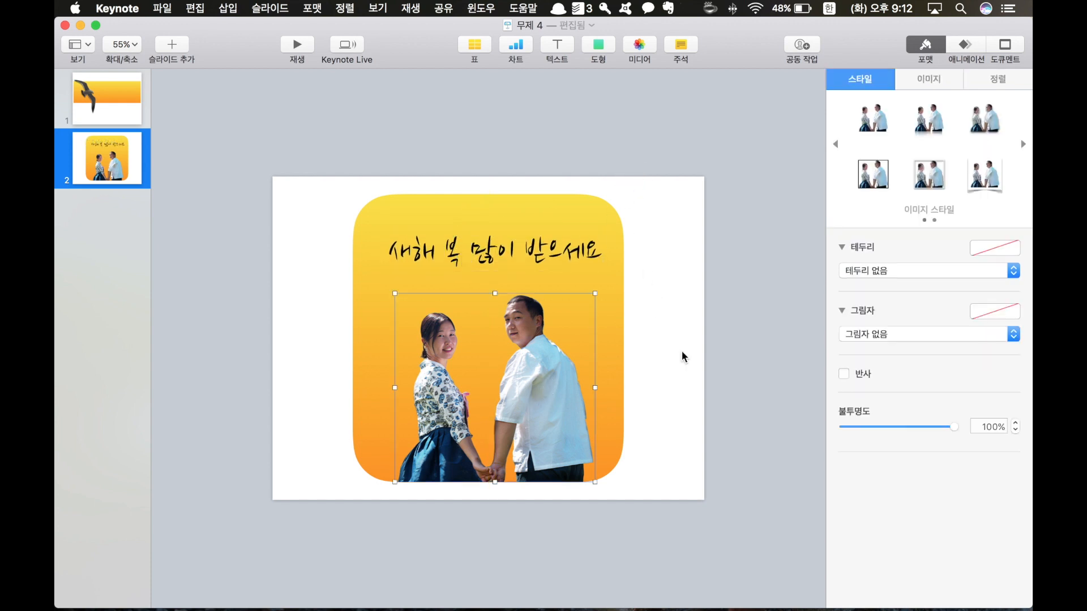
click(900, 338)
click(908, 276)
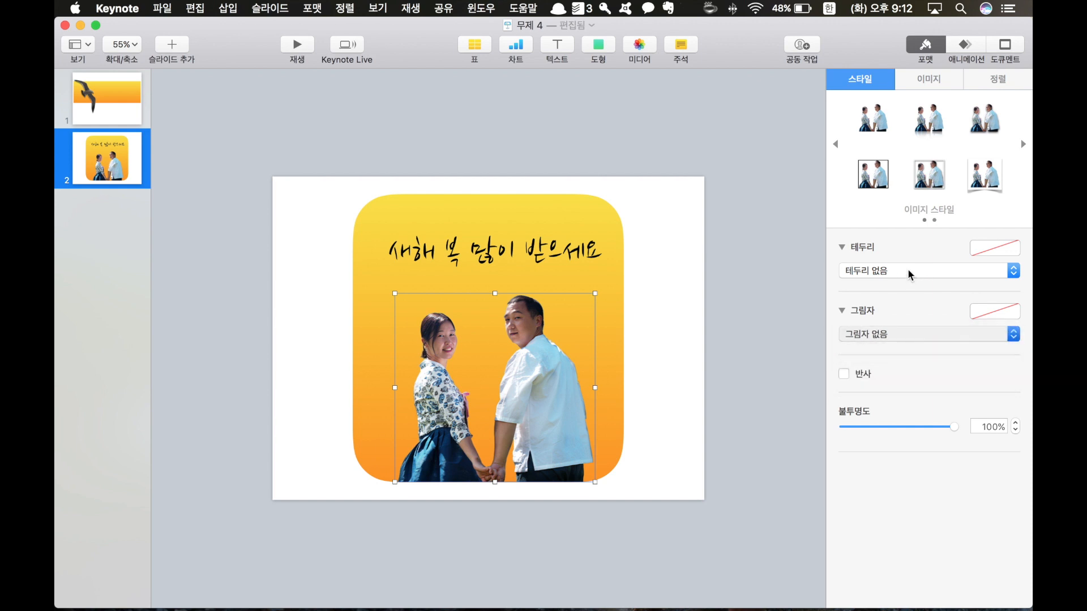
click(908, 273)
click(898, 285)
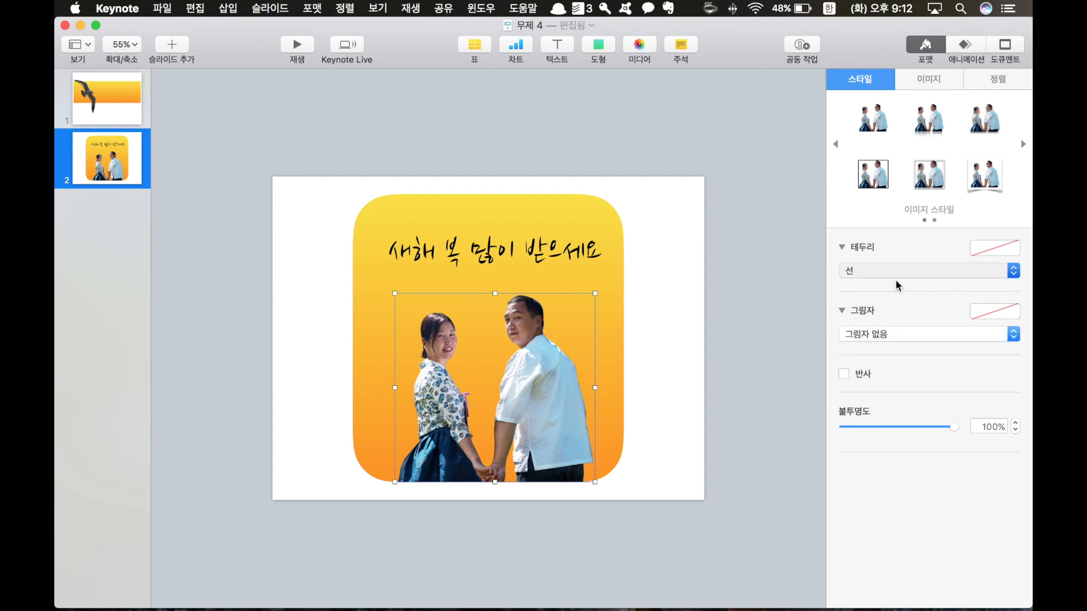
Undo the border on the couple's image and give it a created shadow (그림자 만들기) at an angle of about 12.7°
key(super+z)
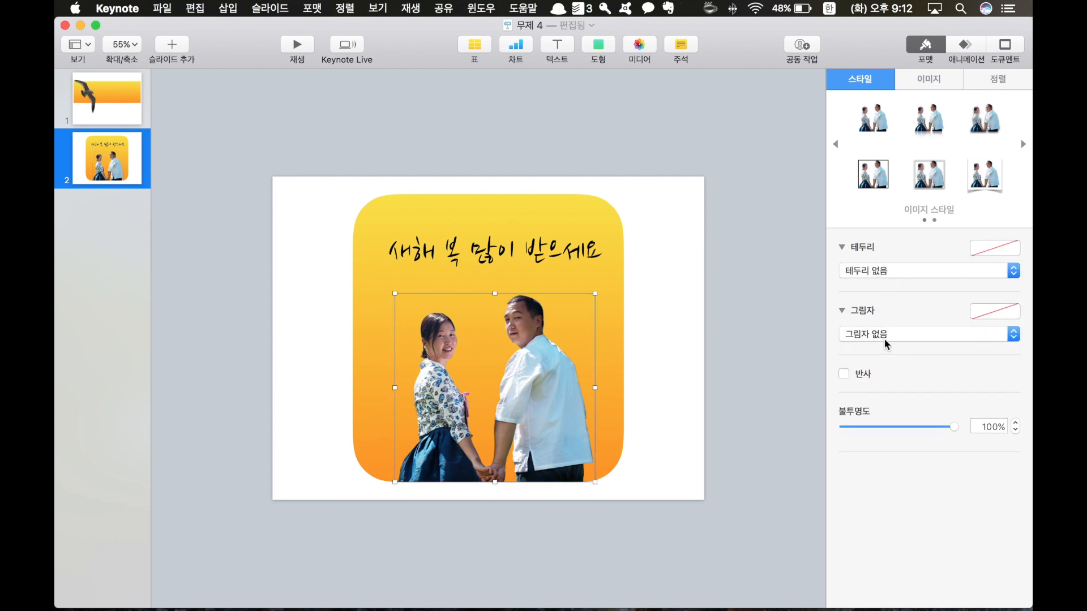
click(886, 343)
click(883, 347)
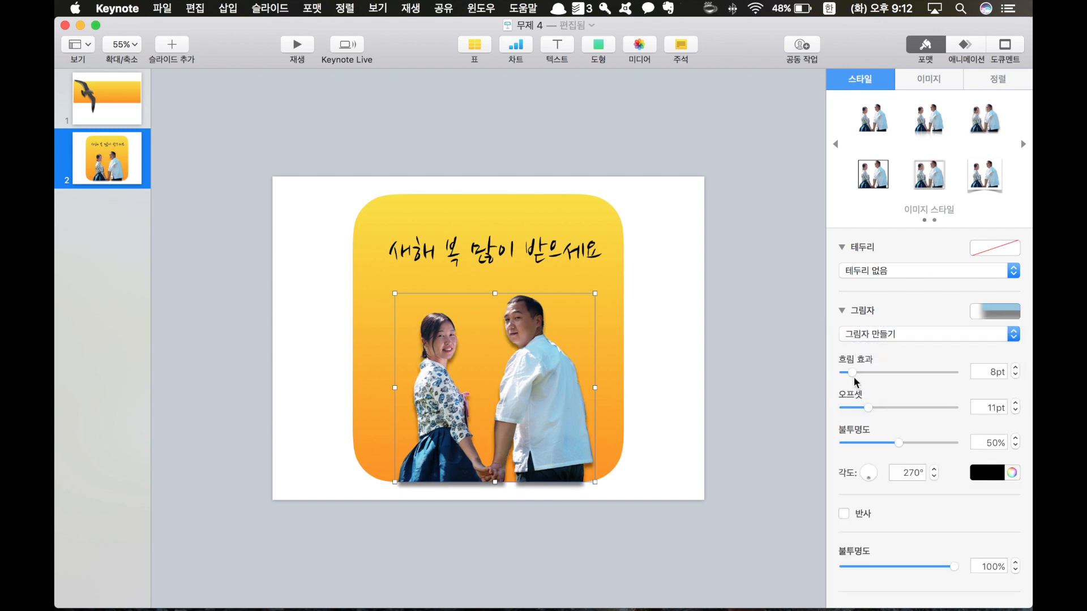
click(868, 405)
drag(865, 485, 876, 476)
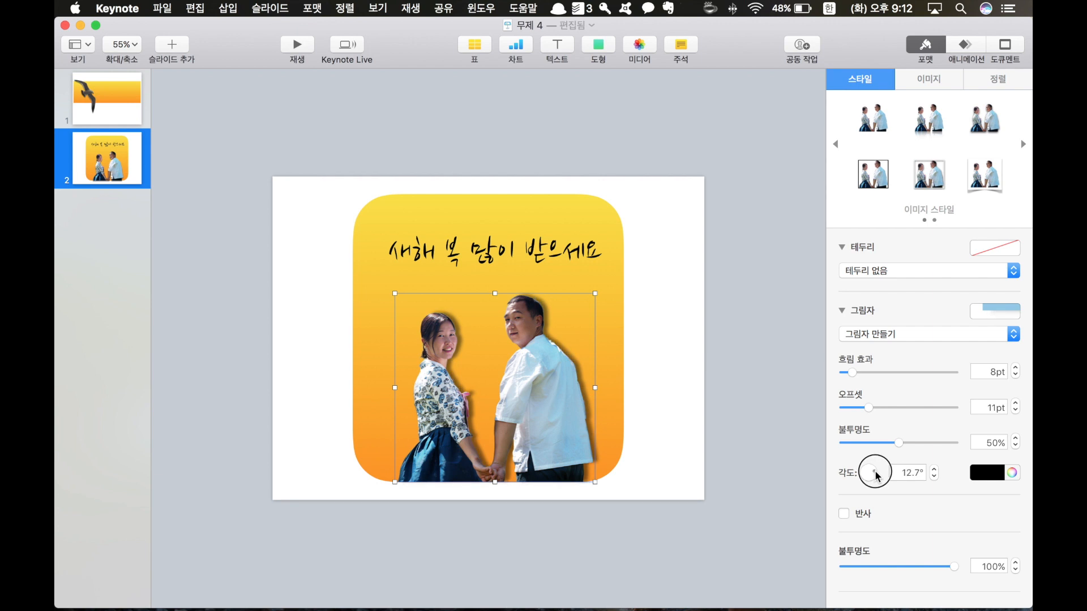
click(722, 388)
click(496, 259)
click(746, 372)
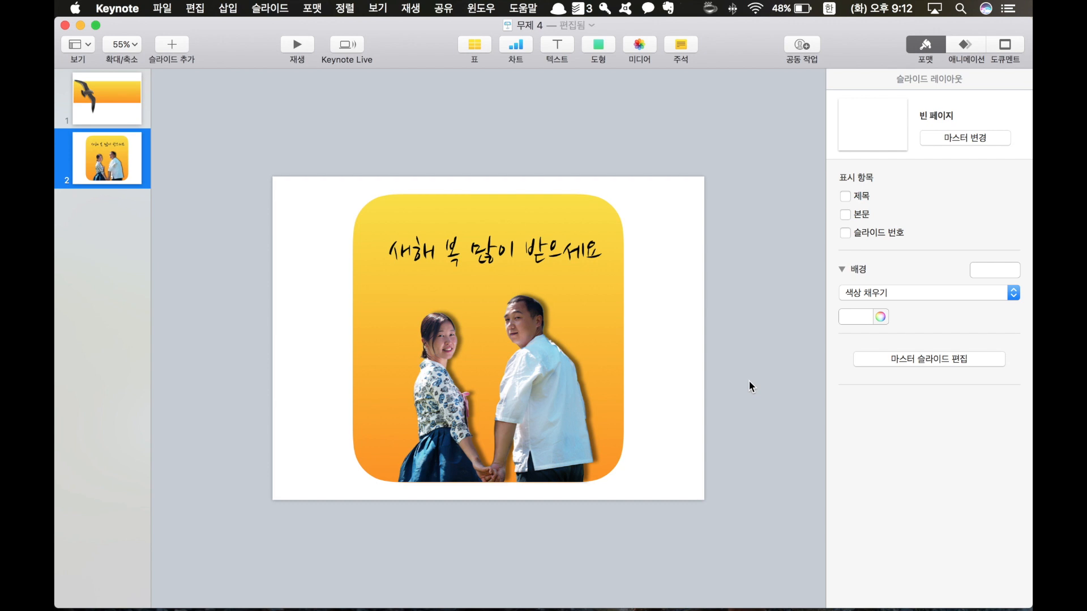
Delete both the seagull slide and the New Year greeting slide from the presentation
click(121, 101)
click(110, 163)
key(Up)
key(super+a)
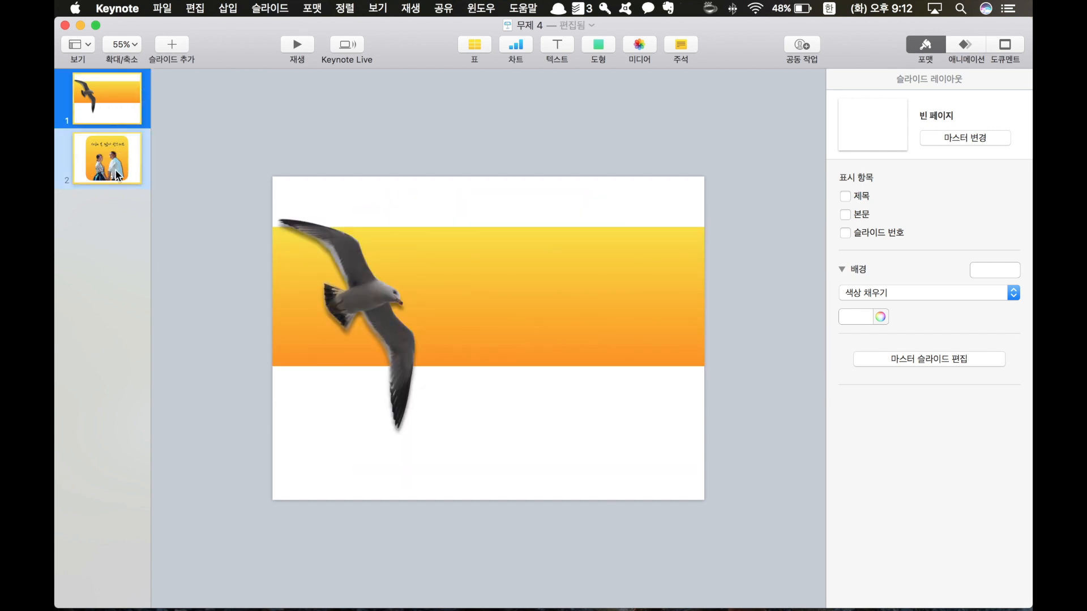
key(Delete)
Quit Keynote, discarding the unsaved 무제 4 document, and close the 누끼 folder window
key(super+q)
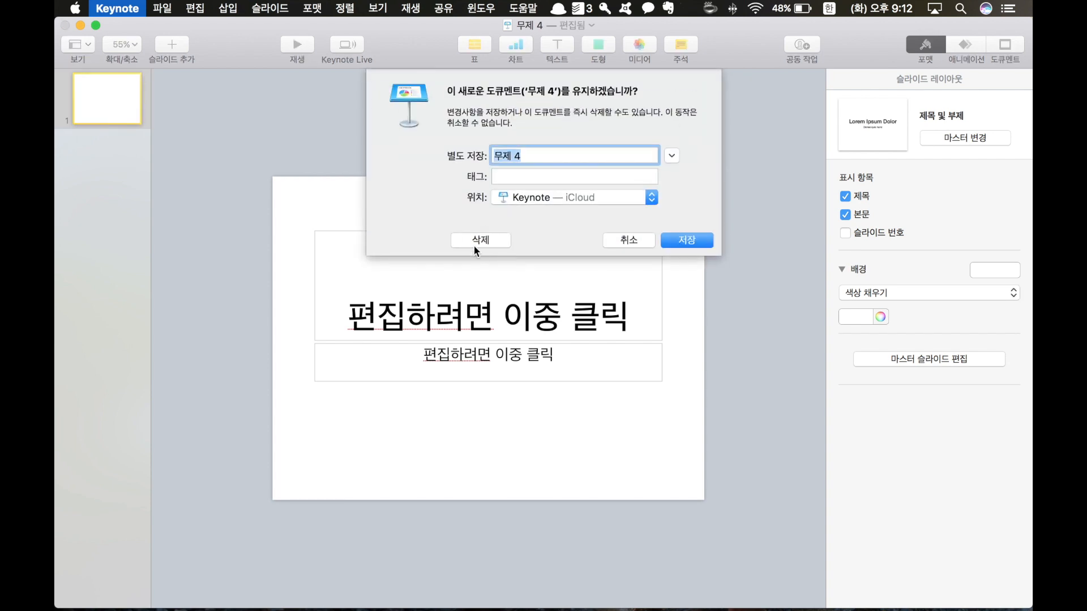
click(480, 241)
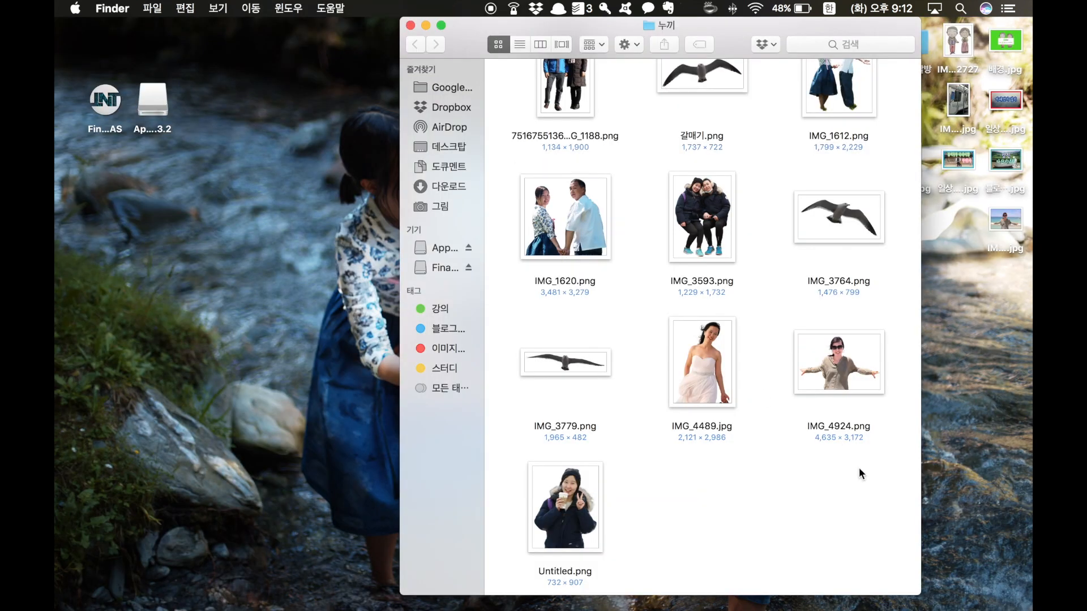
key(super+w)
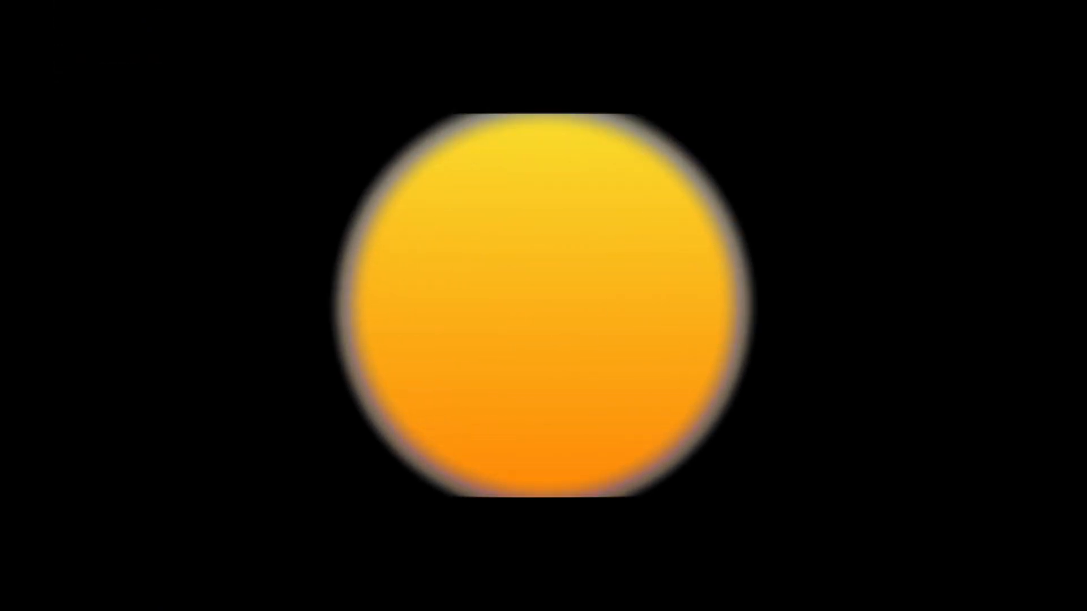